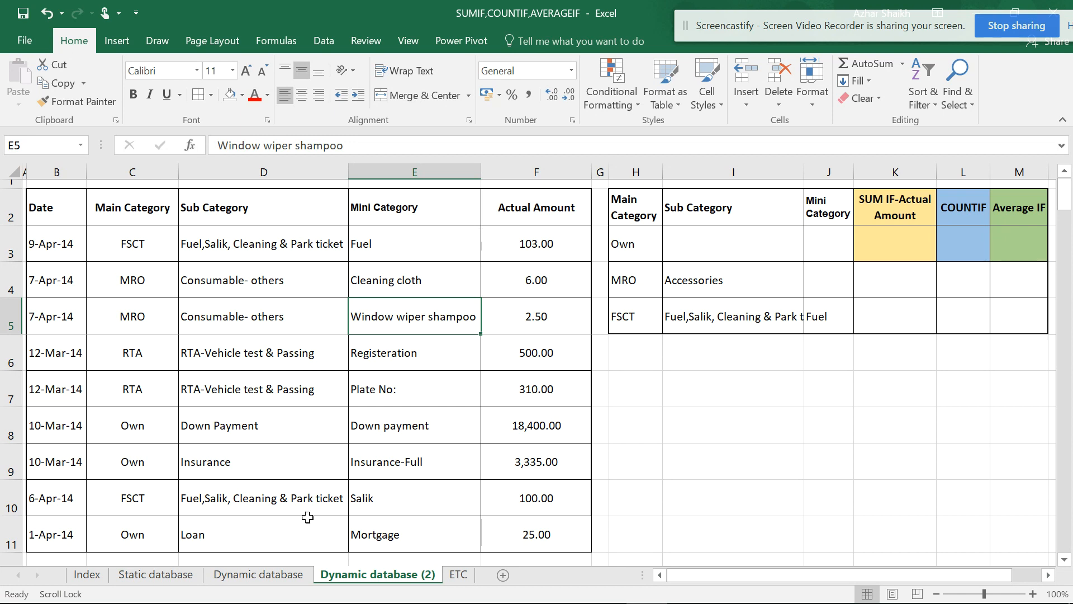
click(237, 578)
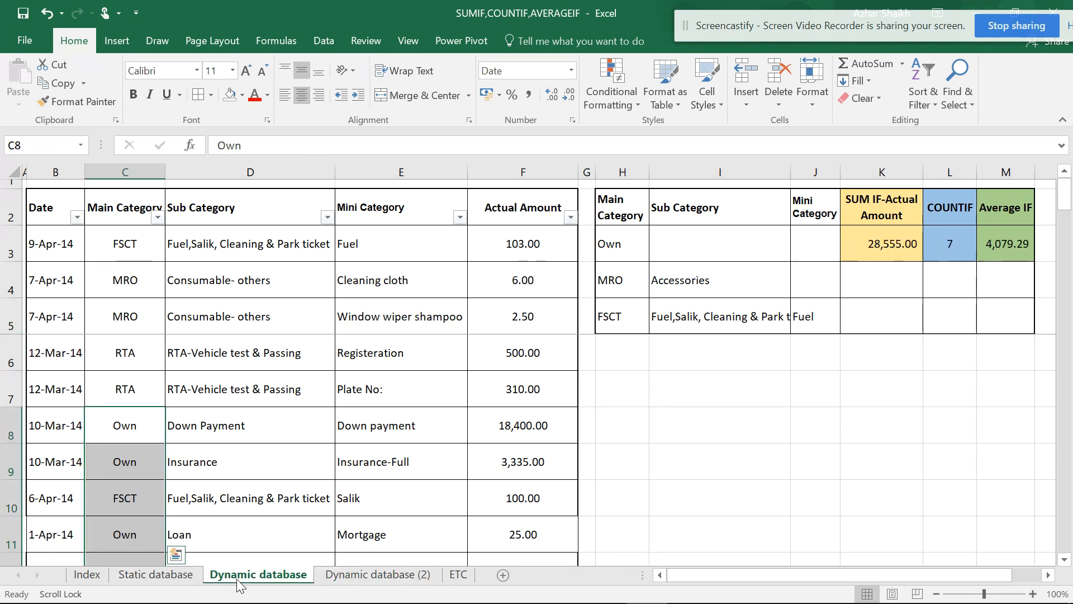
click(378, 574)
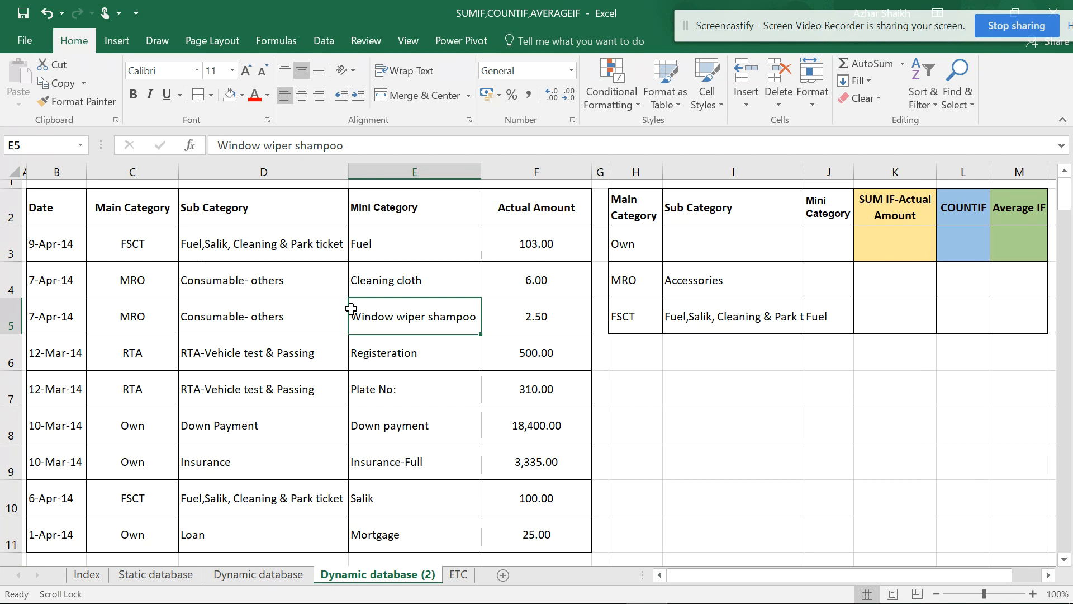
click(274, 269)
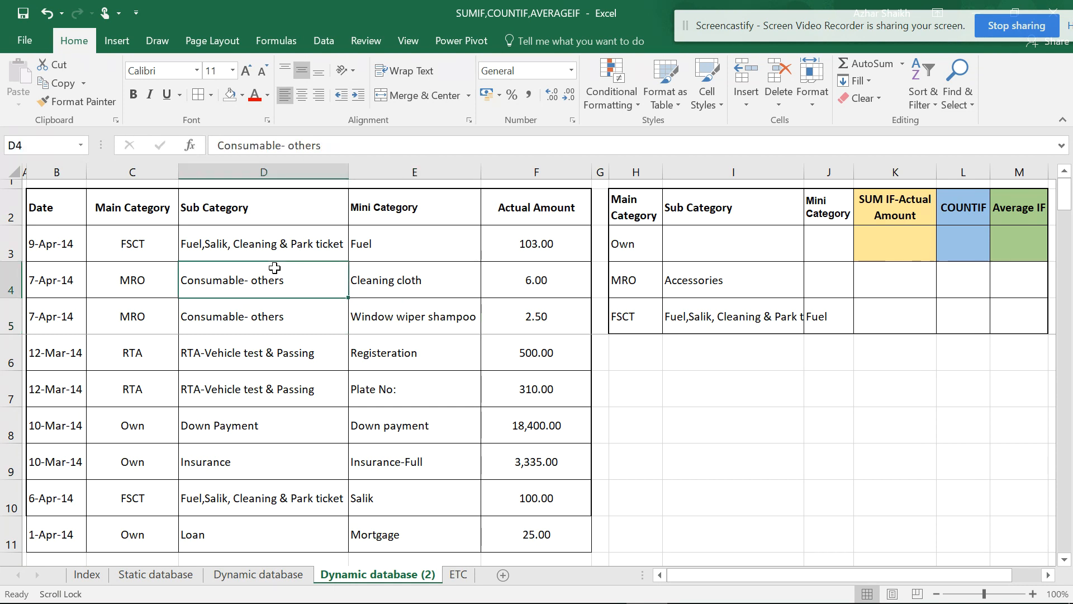
click(231, 246)
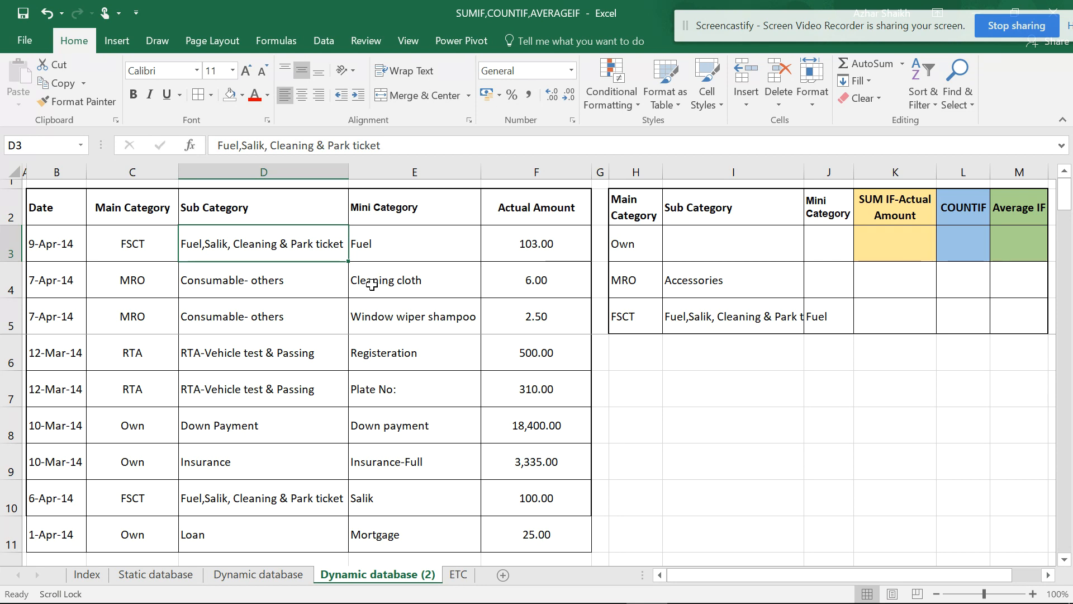
- Convert the expense data range on the Dynamic database (2) sheet into a table using Quick Analysis
right_click(392, 237)
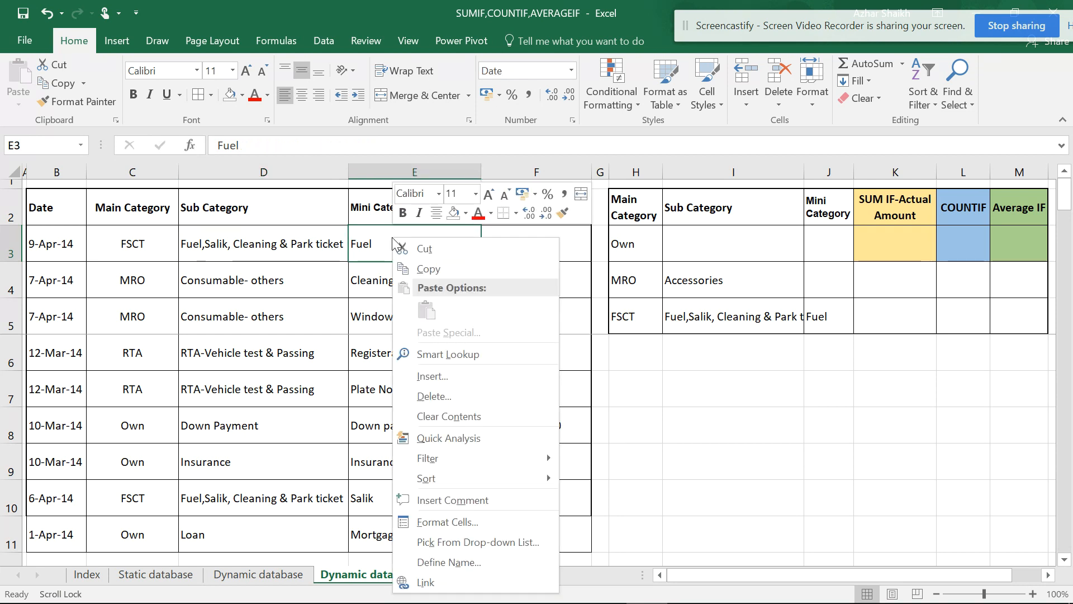
click(469, 436)
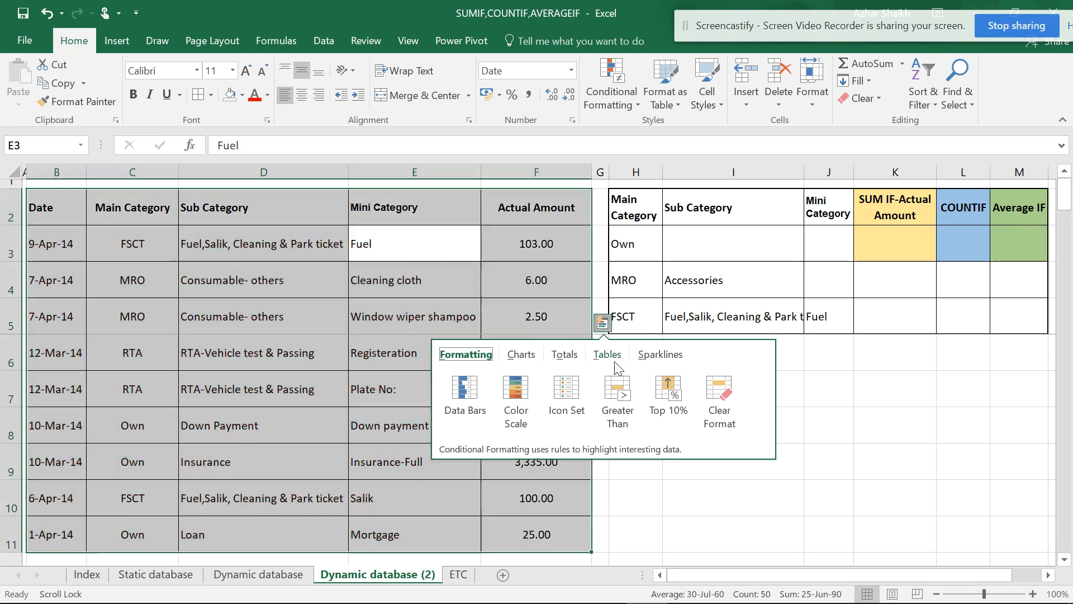
click(613, 360)
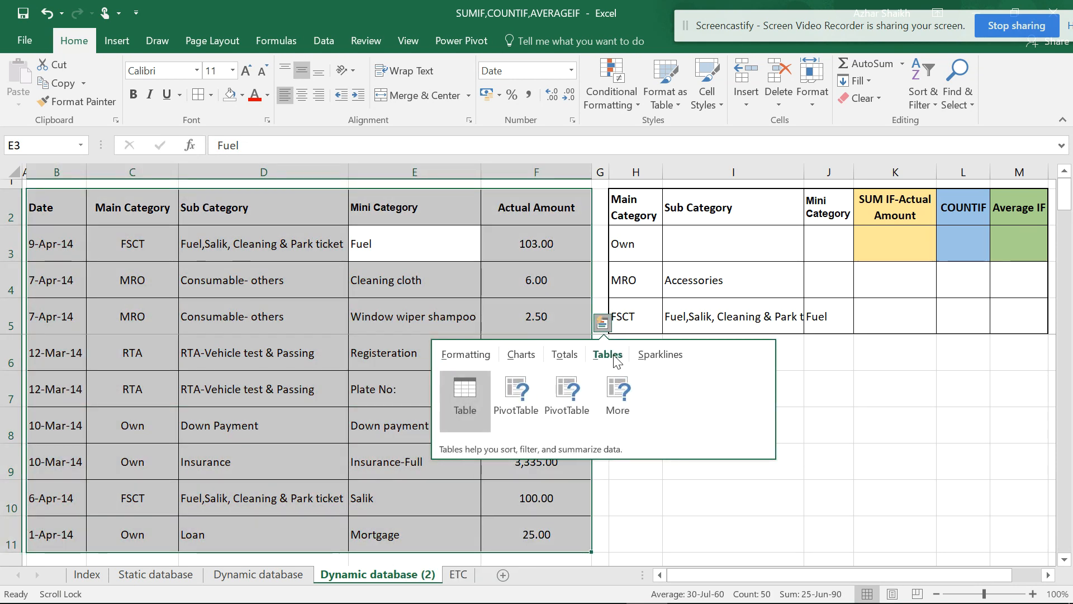
click(464, 391)
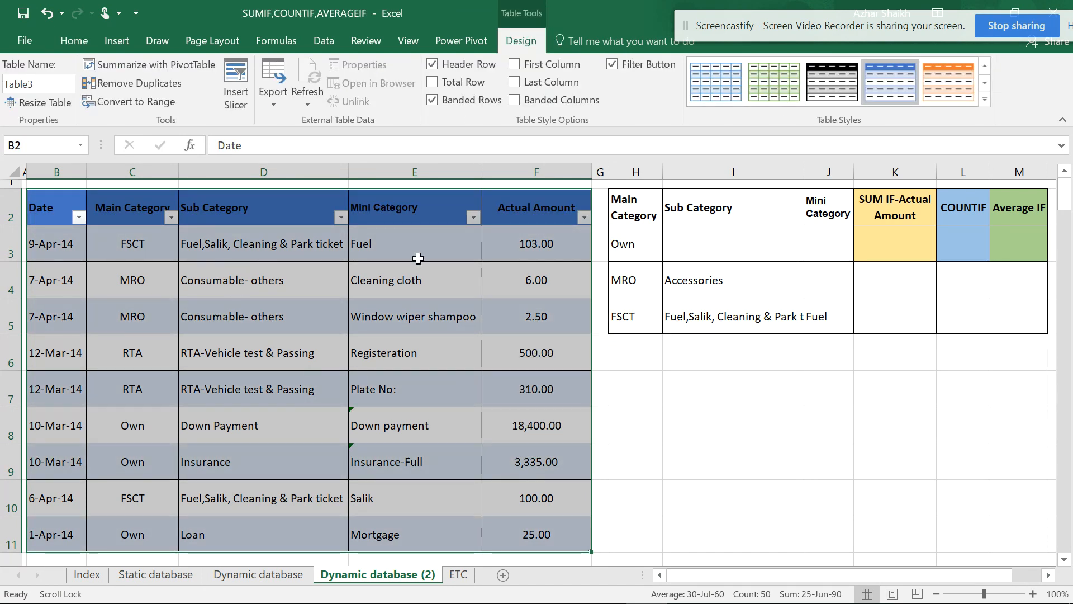
- Rename the new expense table as Dataset
click(48, 85)
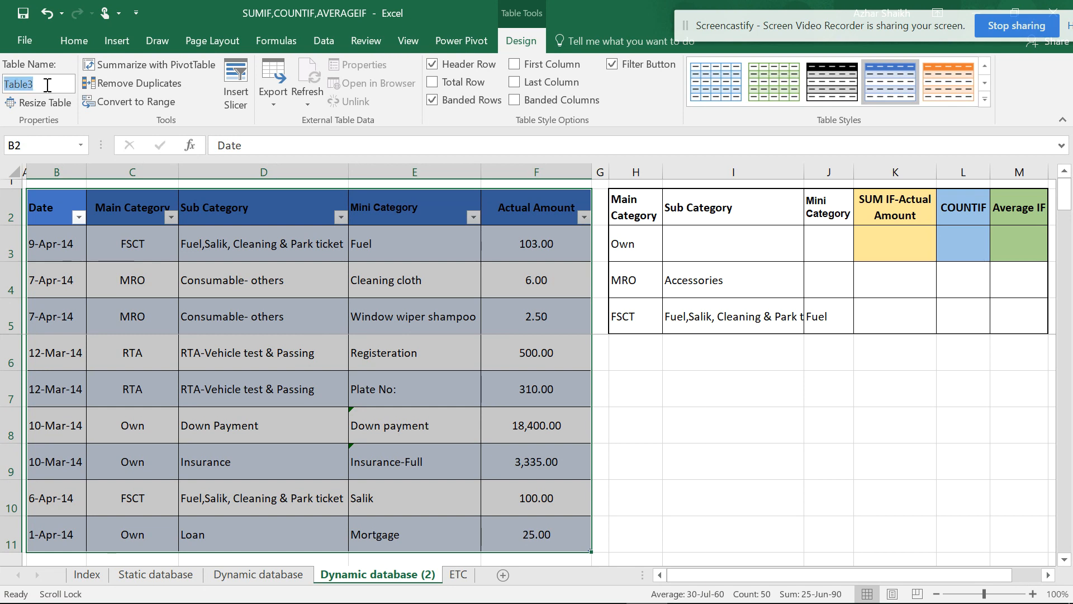
text(Dataset)
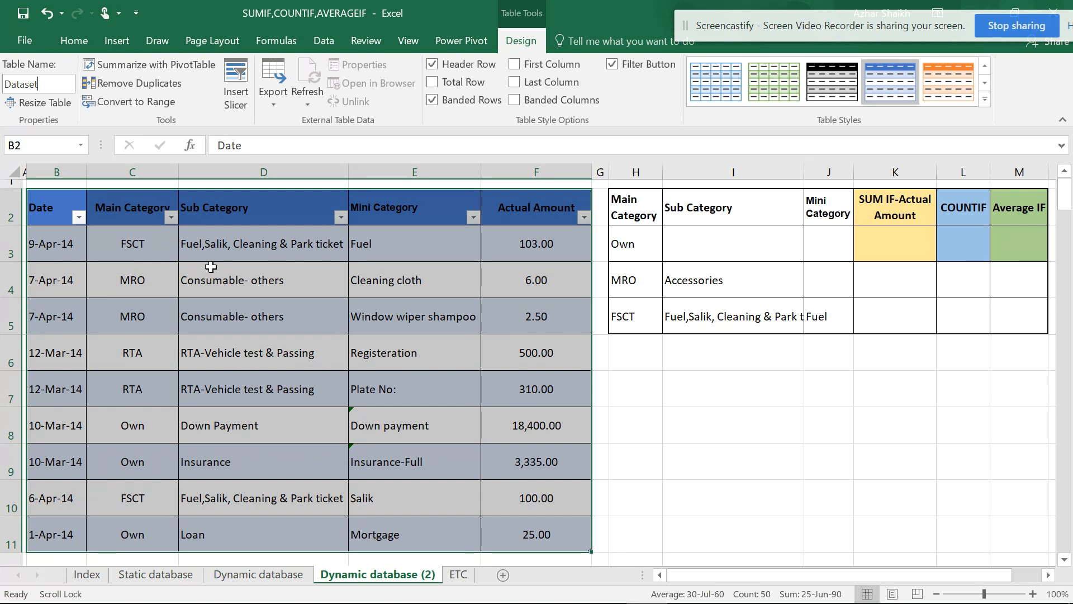
click(298, 295)
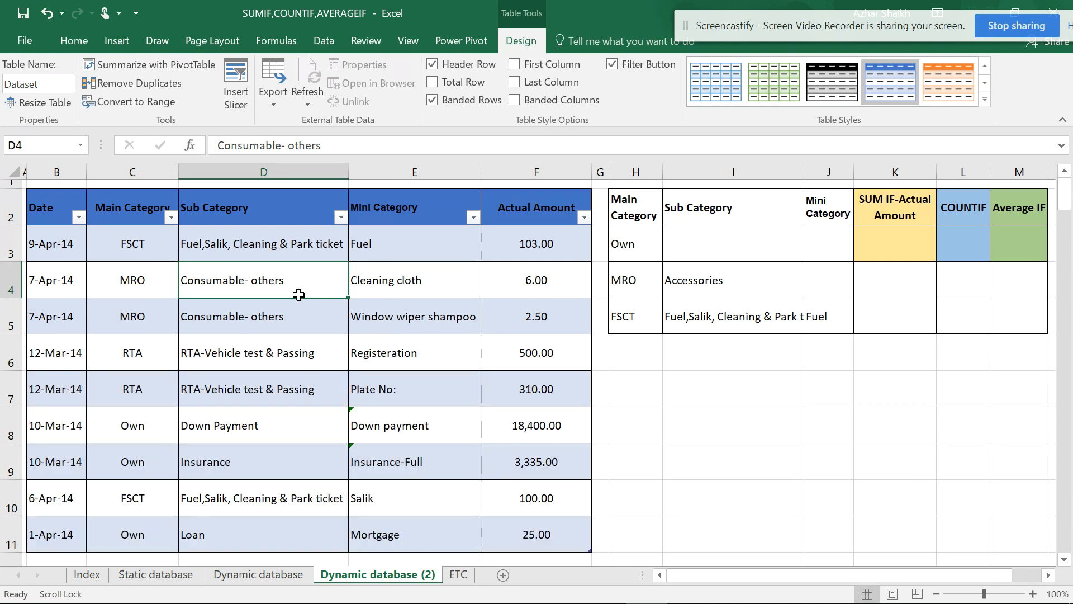
scroll(298, 295, down, 1)
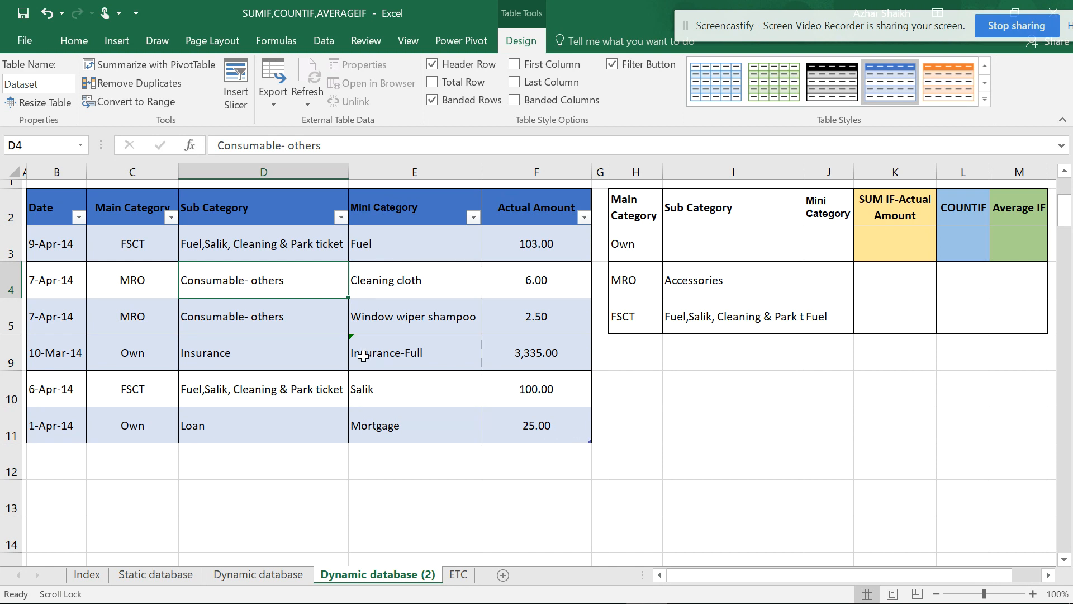
scroll(419, 349, up, 1)
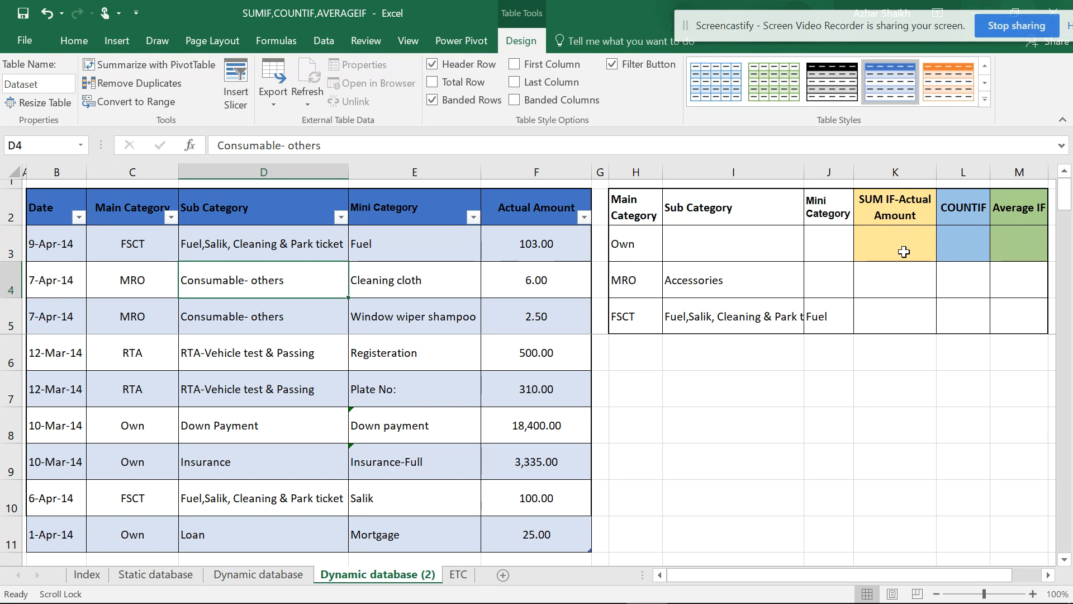
- Try a SUMIF formula in K3 with the Main Category header as range, H3 as criteria and the Actual Amount header as sum range
click(875, 241)
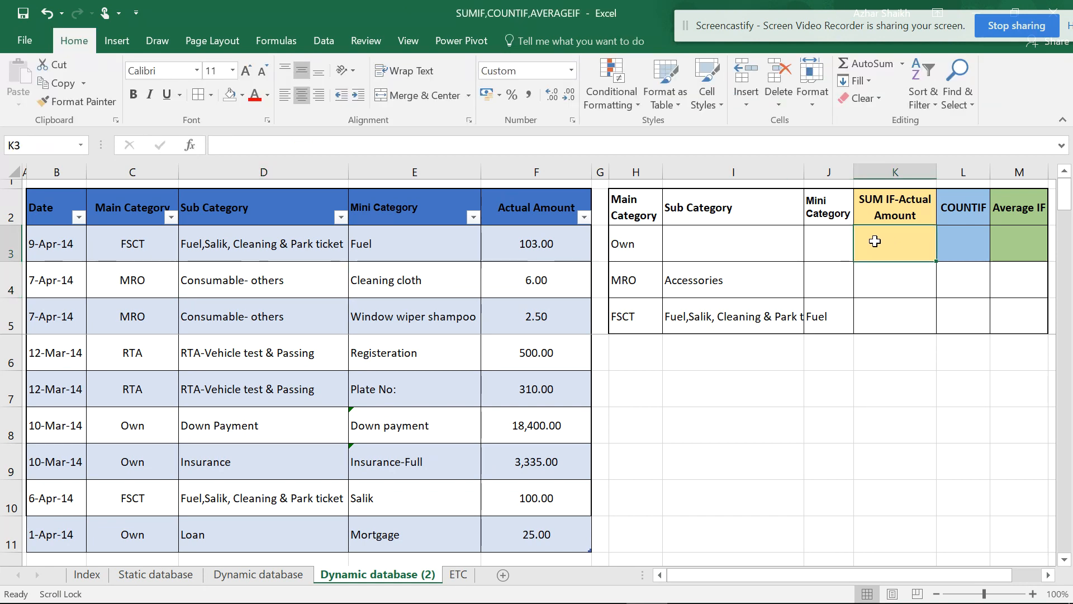
text(=)
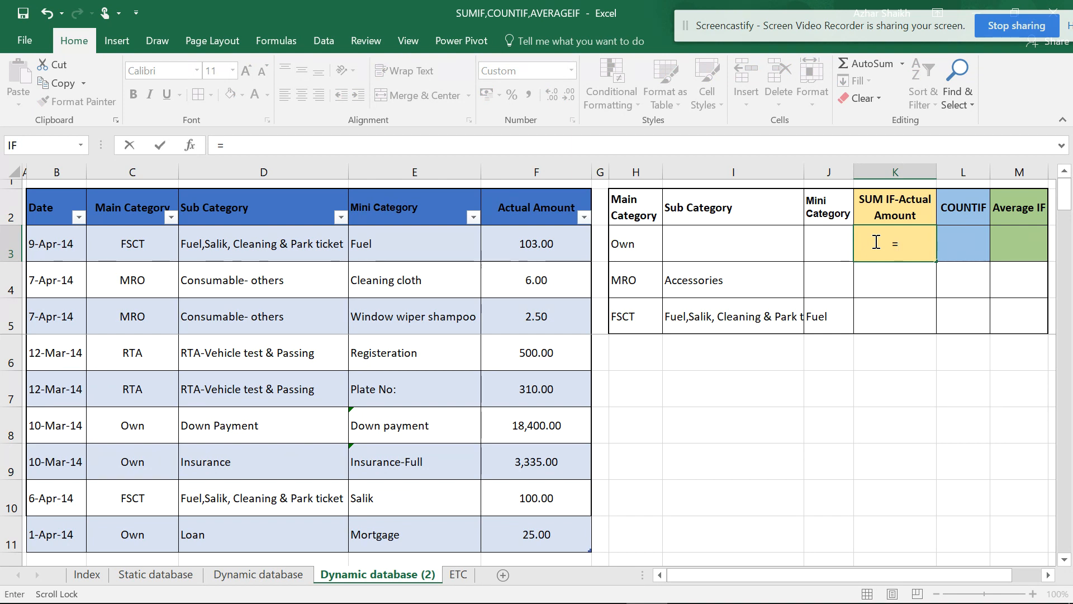
text(sumif)
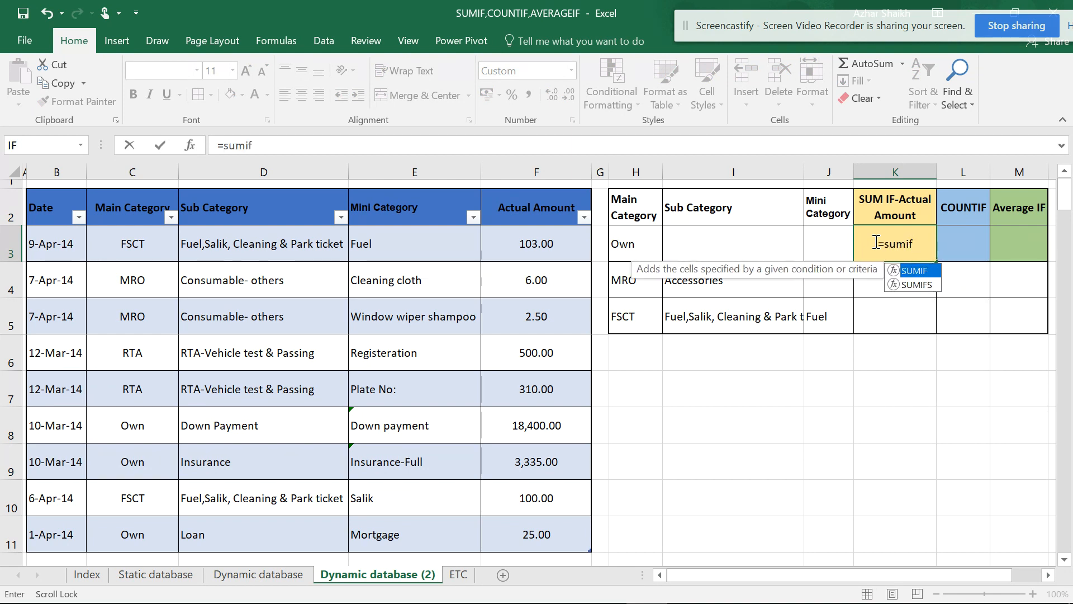
text(()
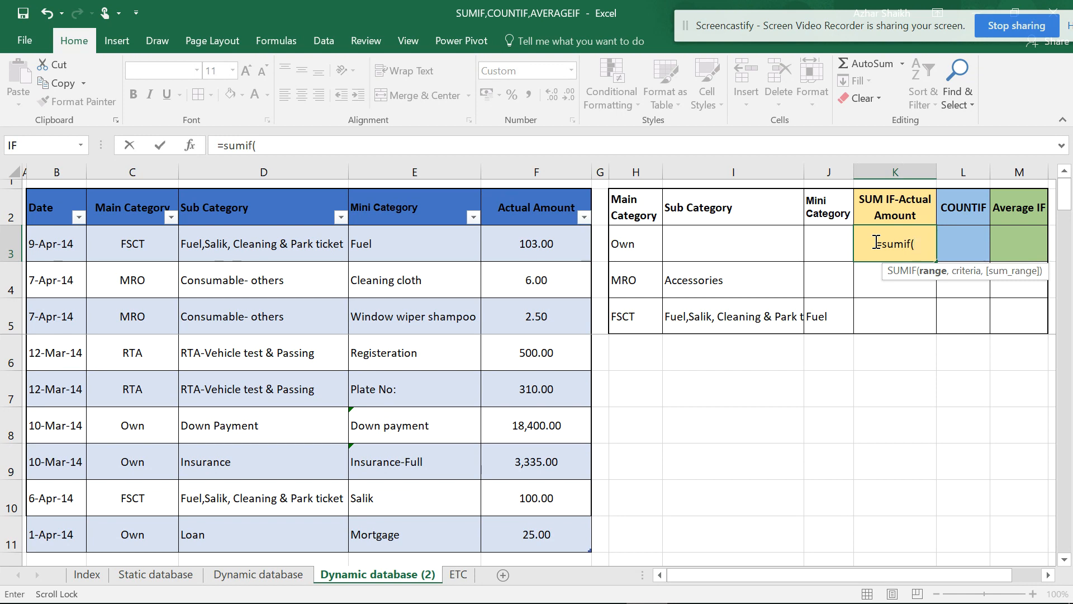
click(140, 208)
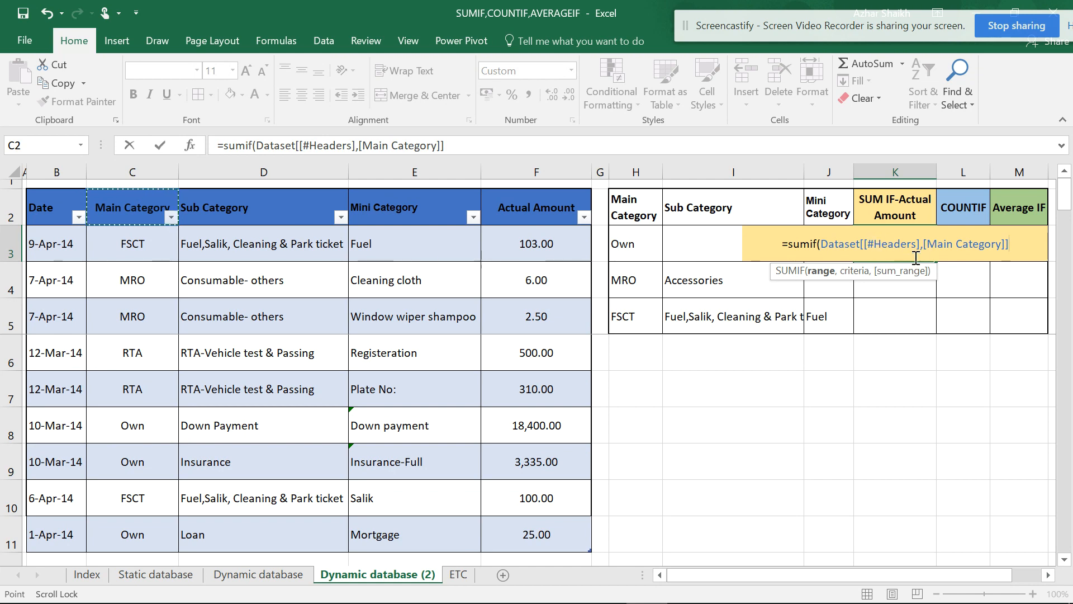
text(,)
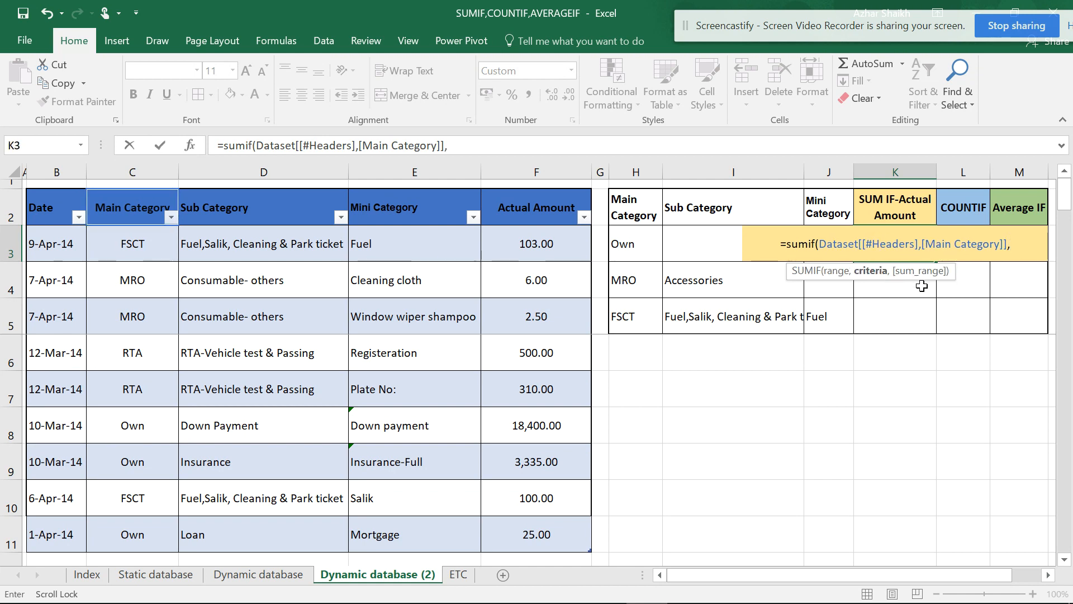
click(640, 246)
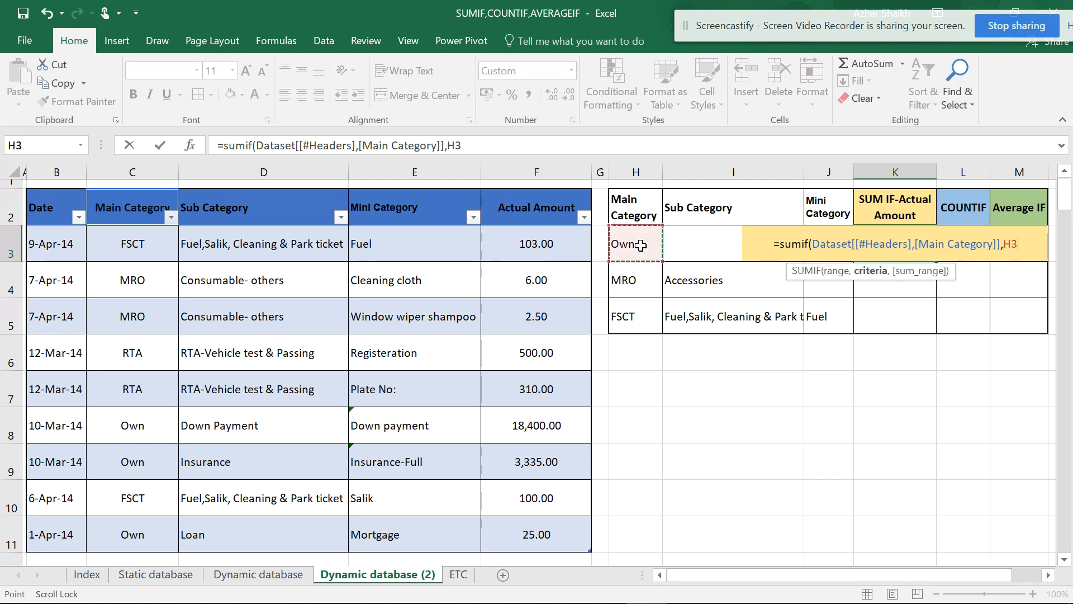
text(,)
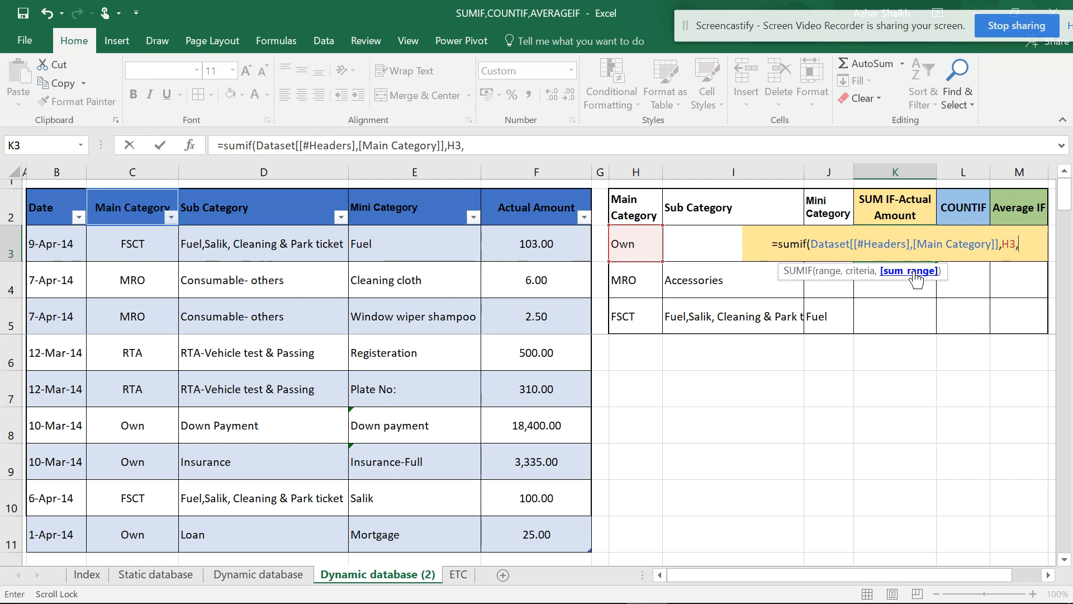
click(553, 211)
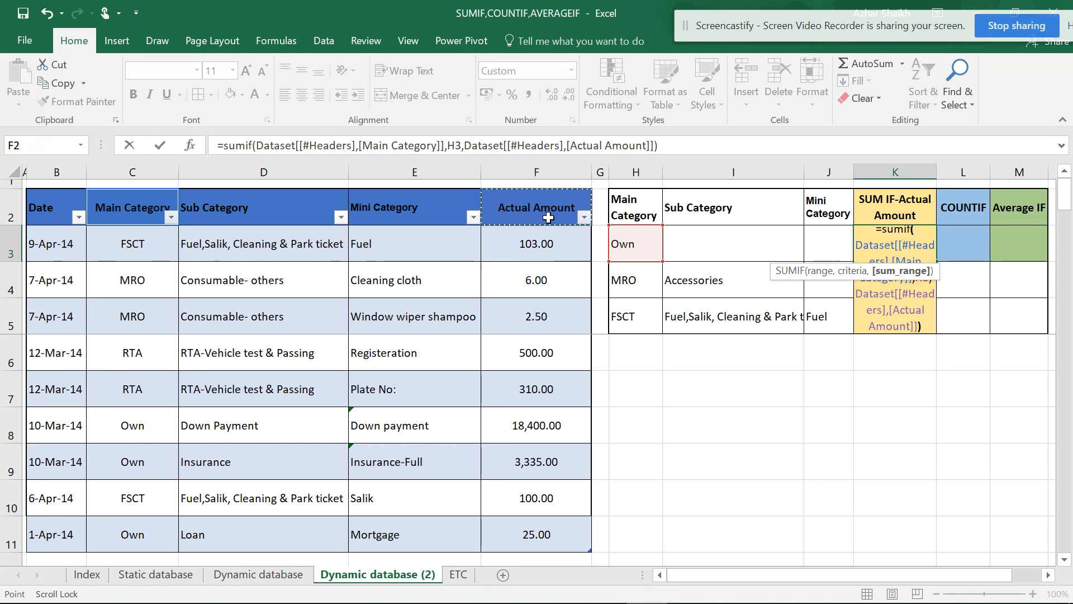
text())
key(Return)
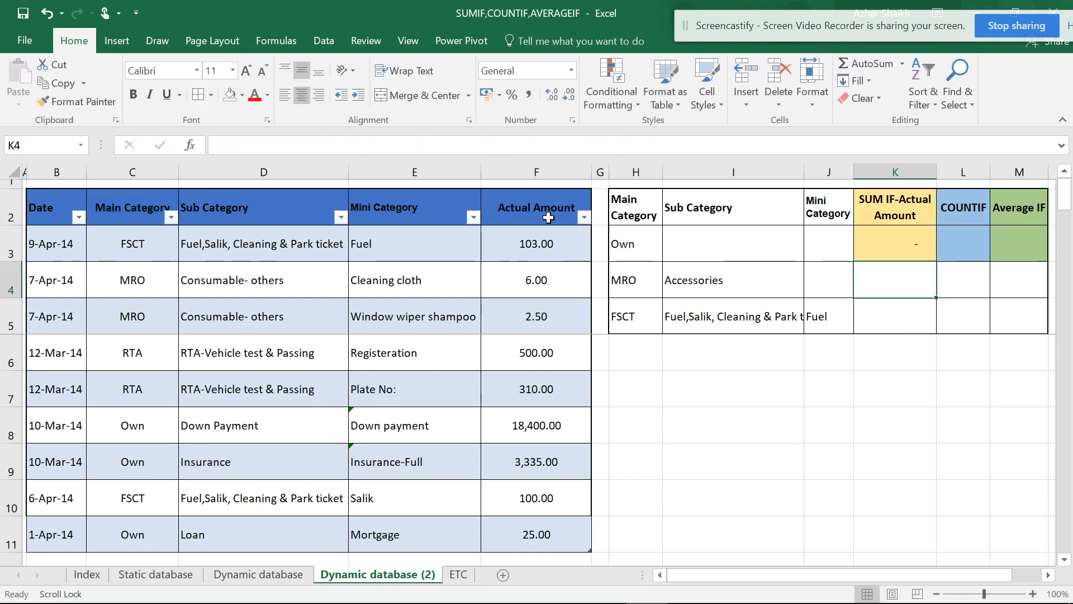
- Clear the SUMIF formula that references the table headers from cell K3
click(903, 244)
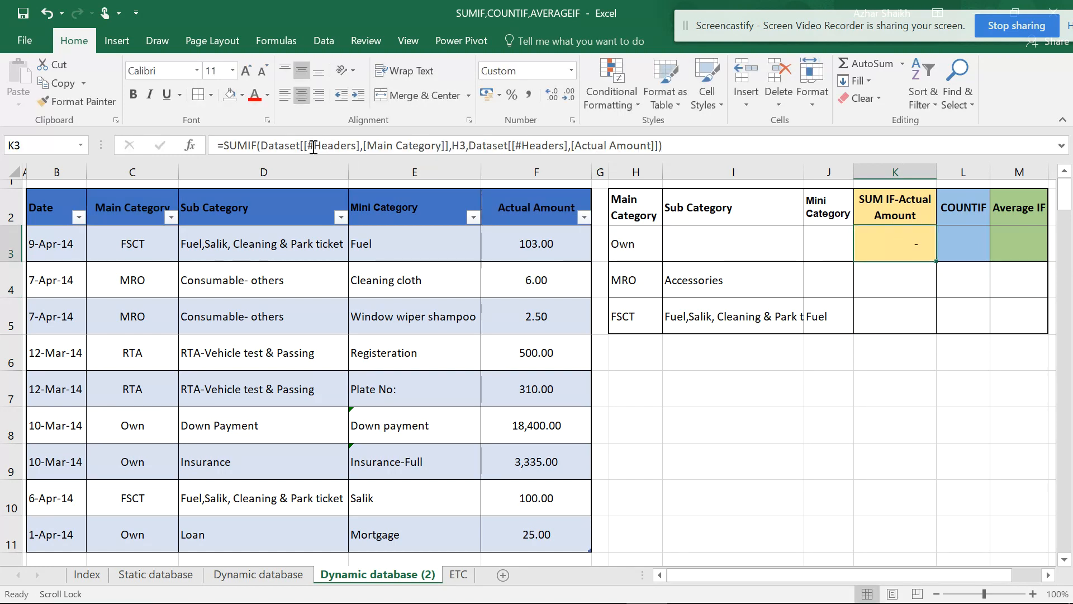
click(357, 145)
drag(360, 145, 308, 145)
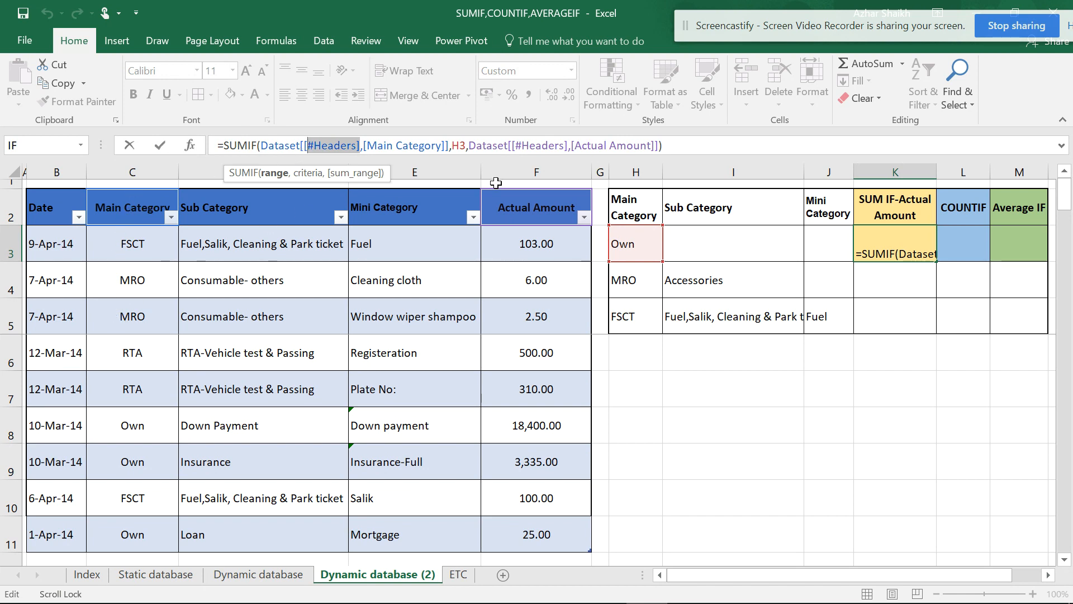
drag(664, 150, 235, 150)
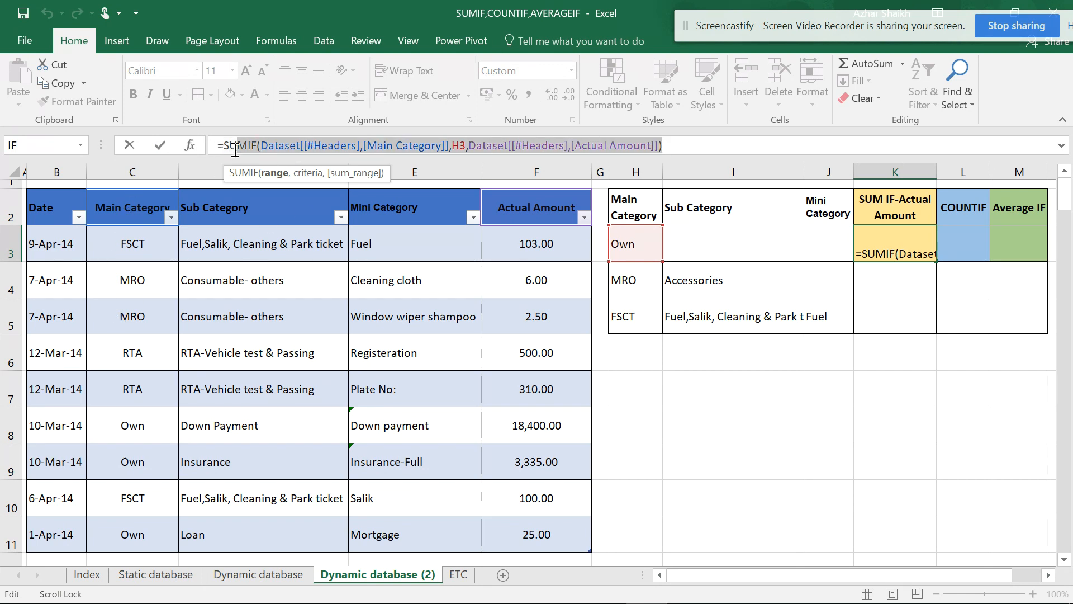
key(BackSpace)
key(BackSpace)
key(BackSpace)
key(BackSpace)
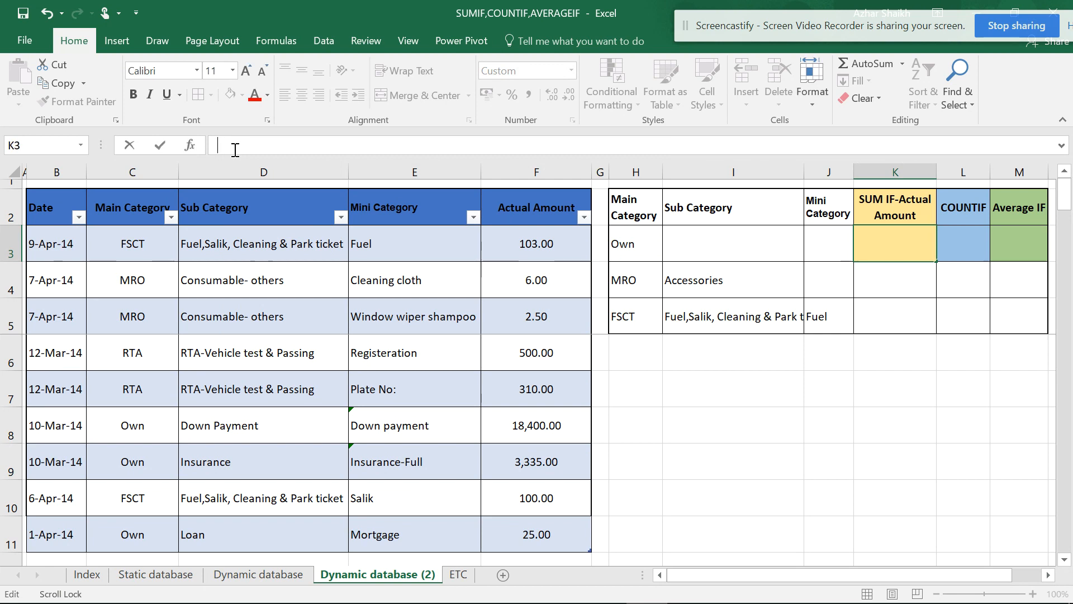
click(139, 254)
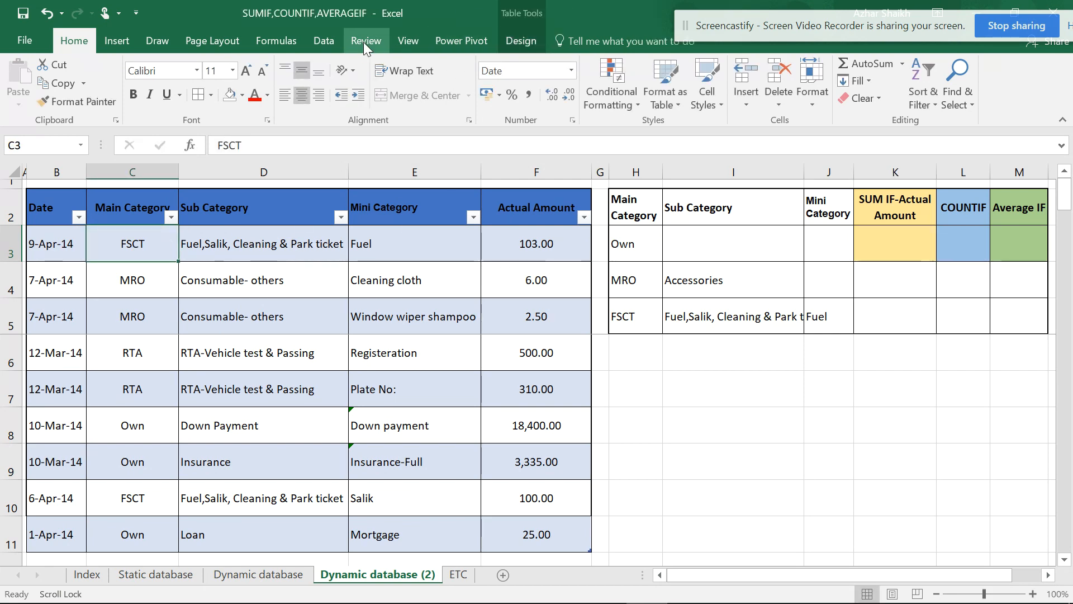
- Define the workbook-scoped name Main_Category for the table's Main Category header cell
click(287, 42)
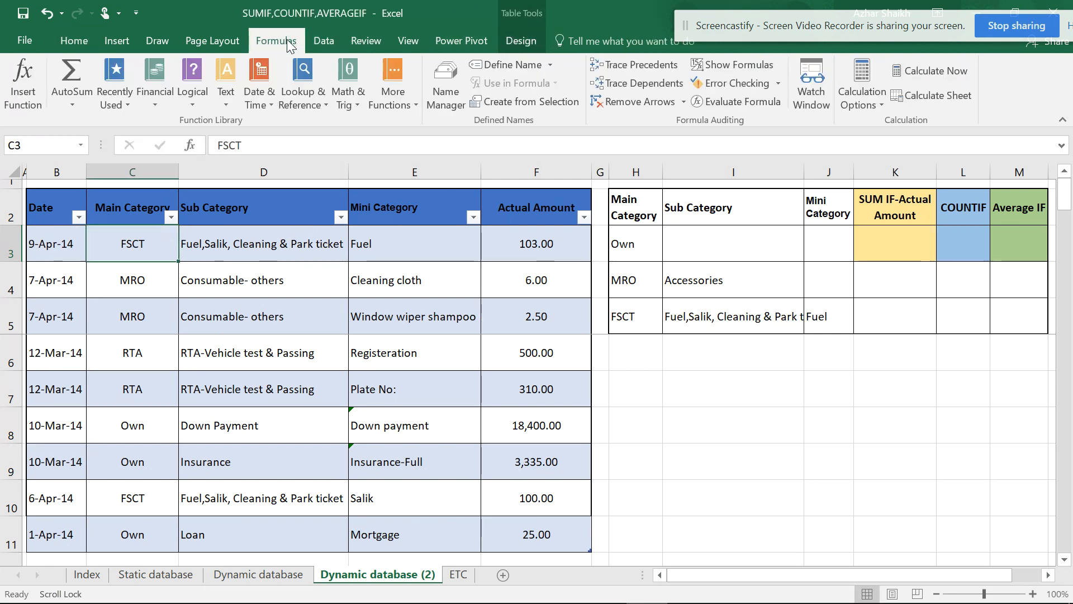
click(142, 211)
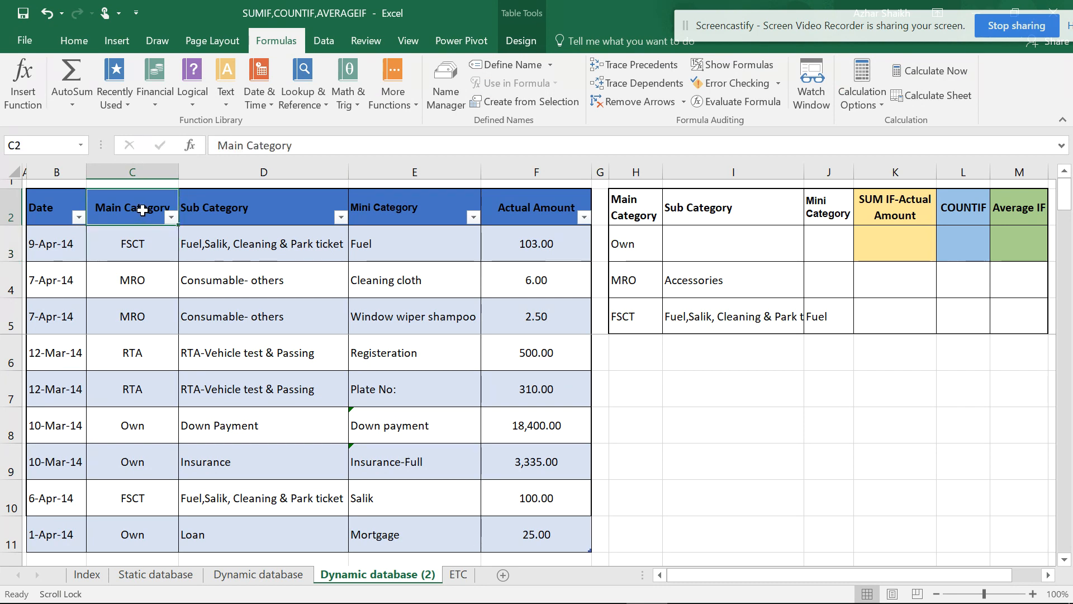
click(551, 63)
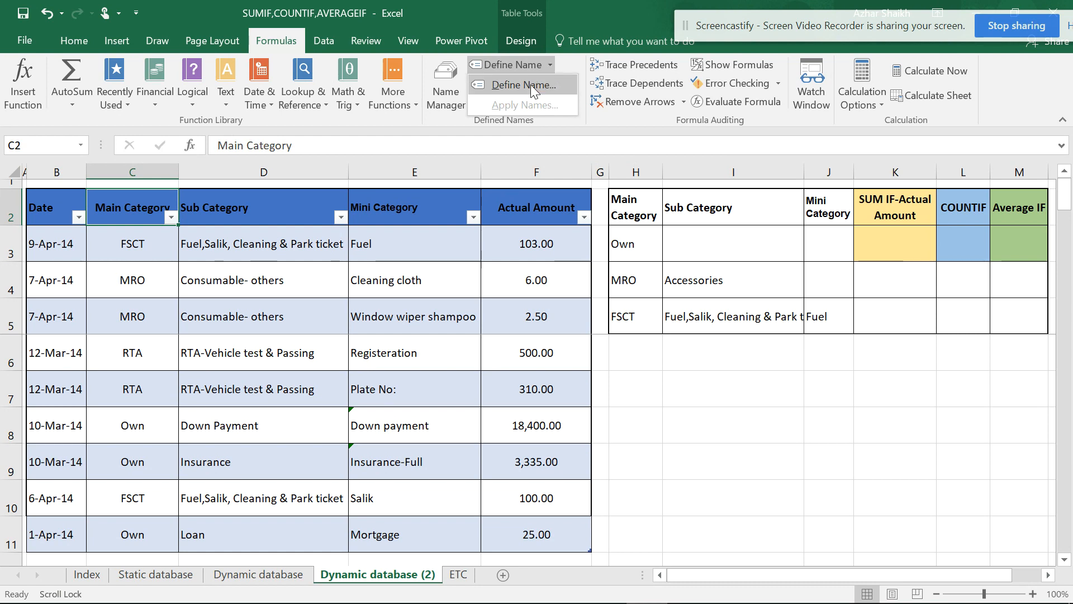
click(501, 84)
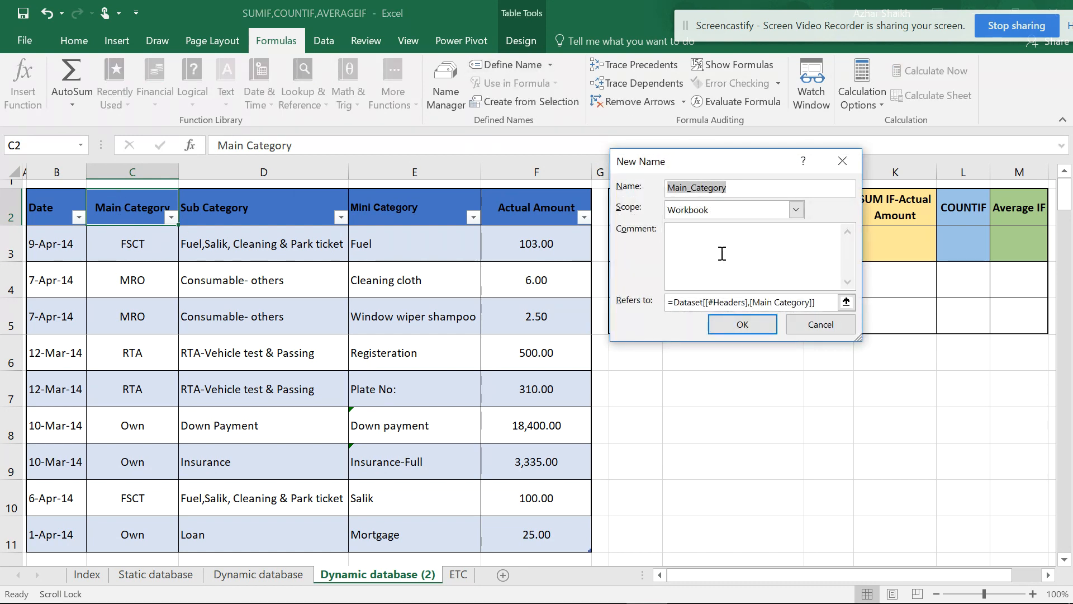
click(742, 329)
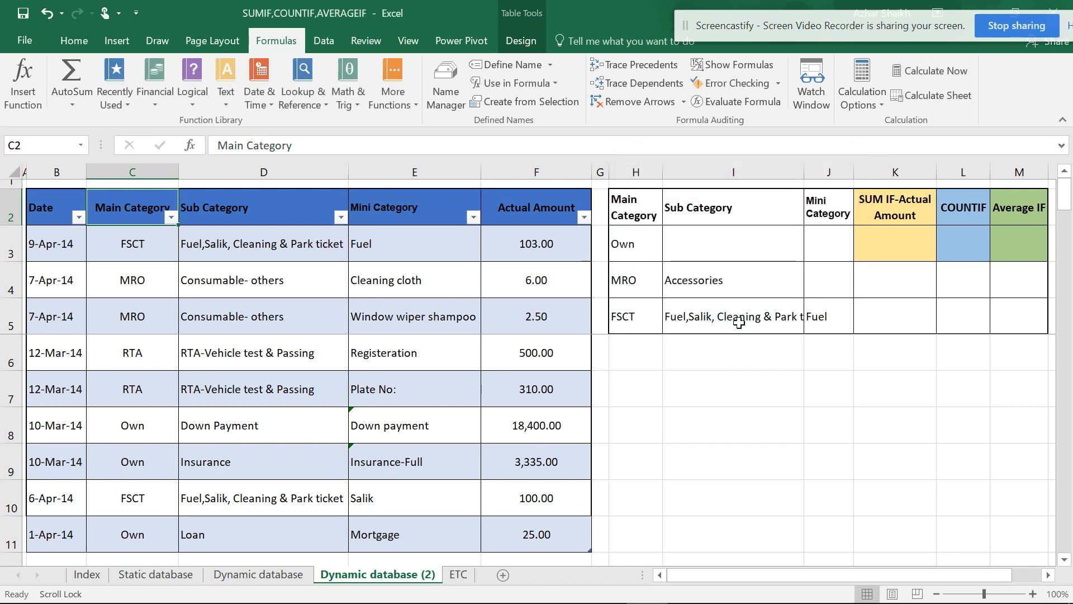
- Define the workbook-scoped name Actual_Amount for the table's Actual Amount header cell
click(521, 200)
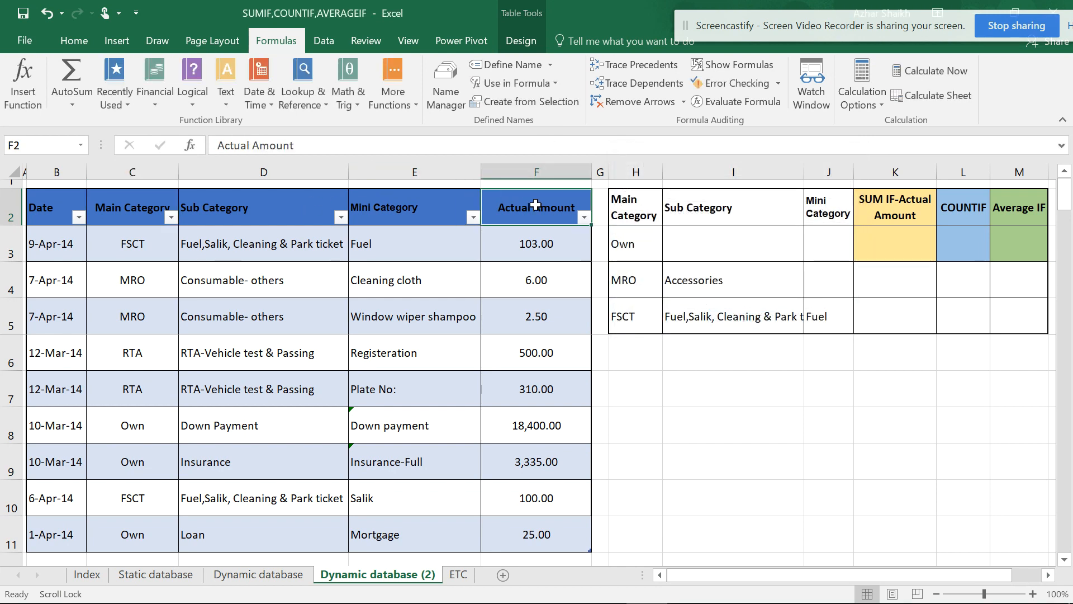
click(550, 64)
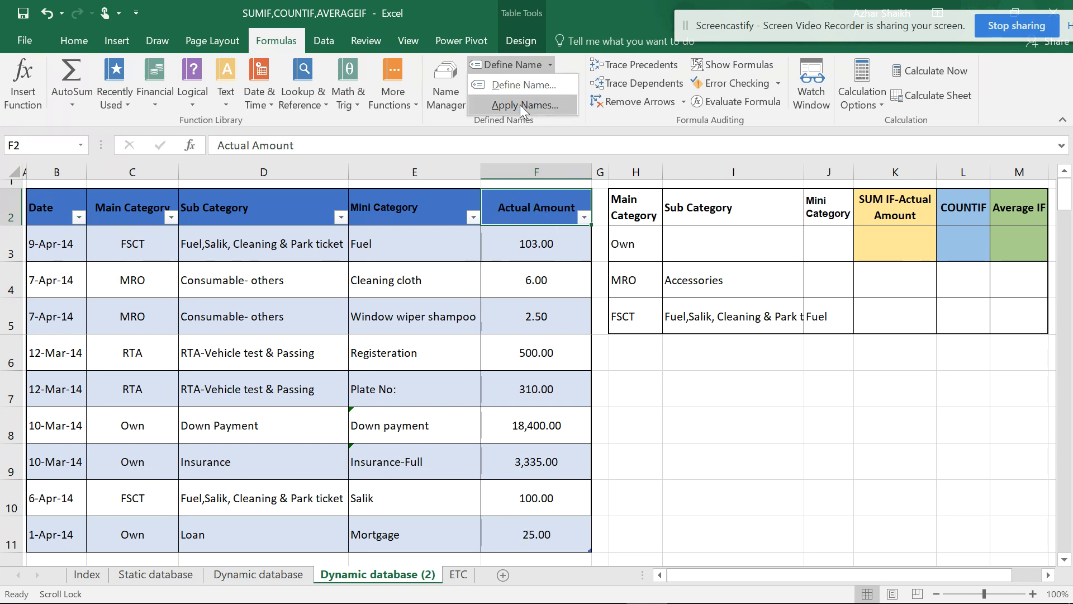
click(528, 85)
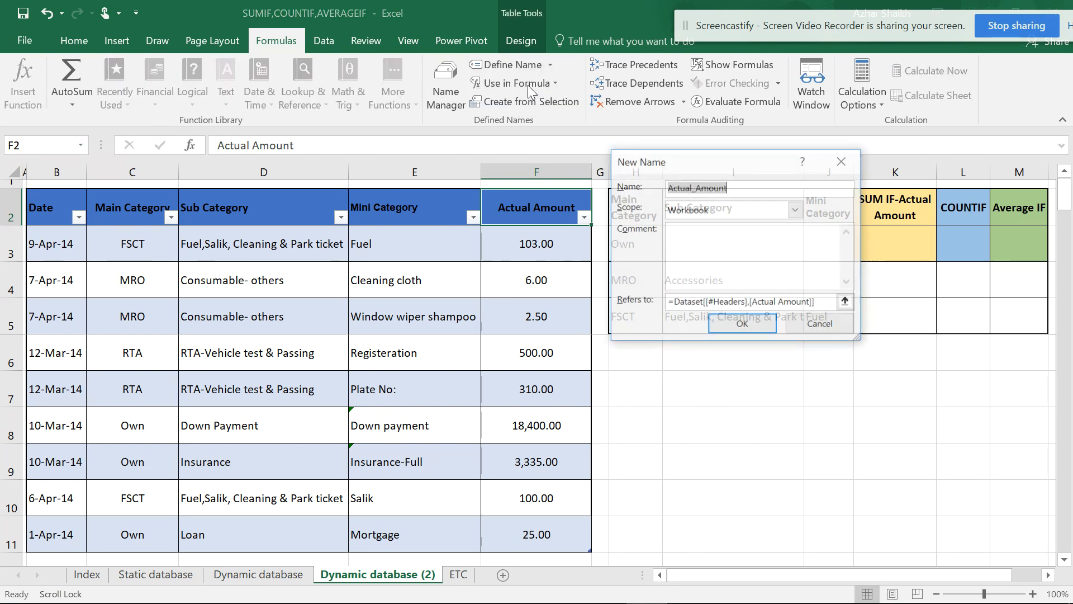
click(749, 328)
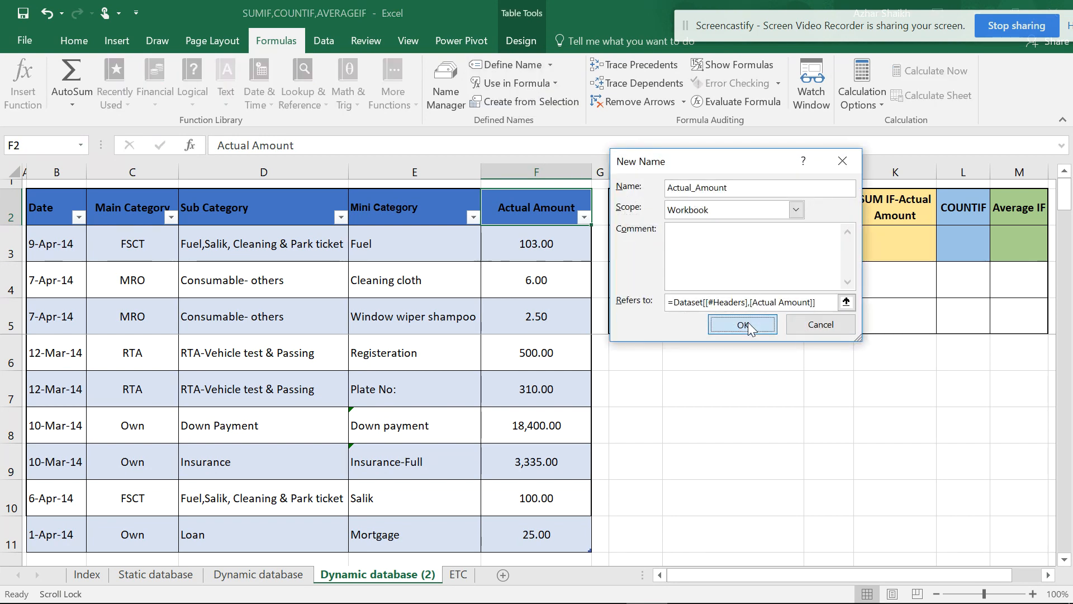
- Open the defined name Actual_Amount for editing in the Name Manager
click(891, 243)
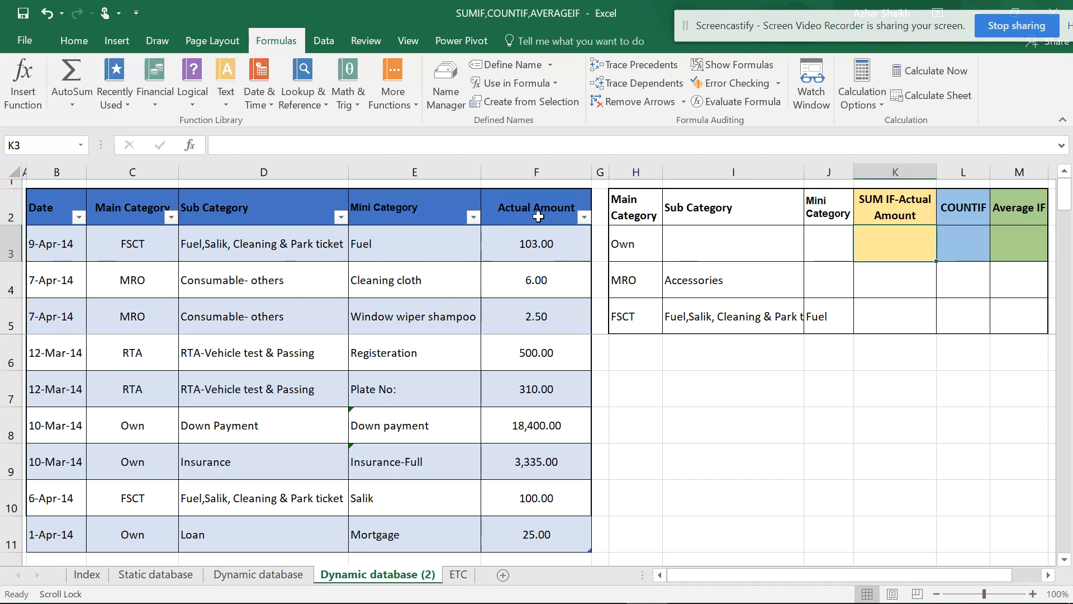
click(549, 64)
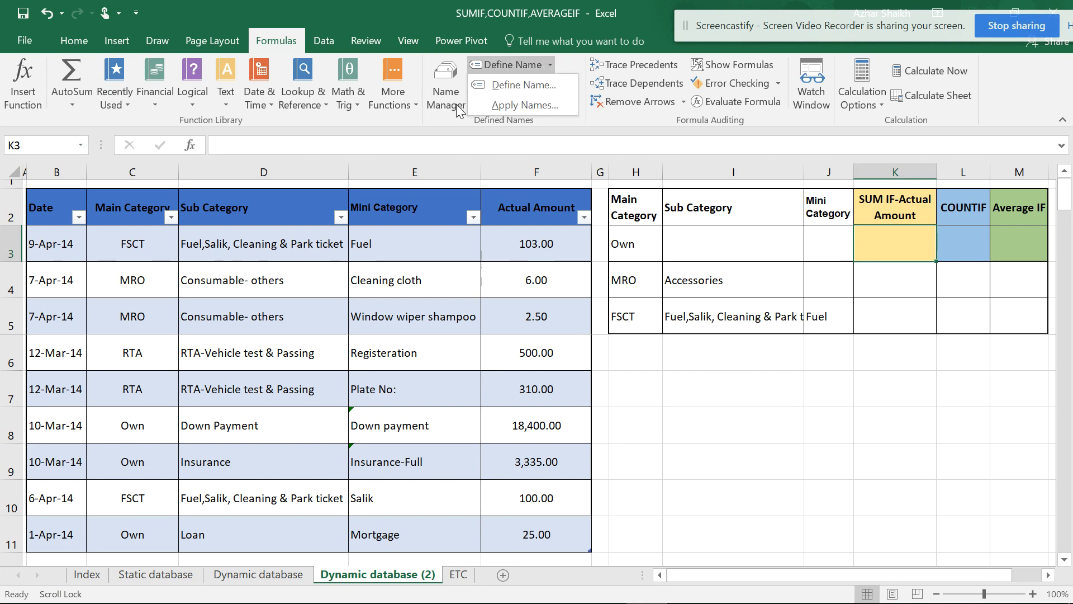
click(445, 84)
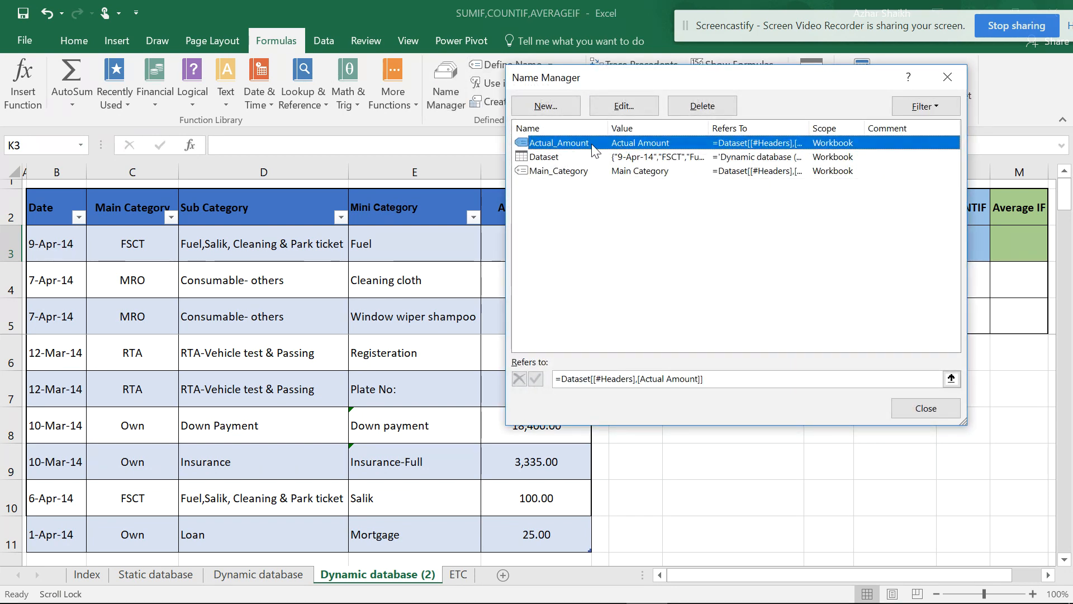
click(624, 106)
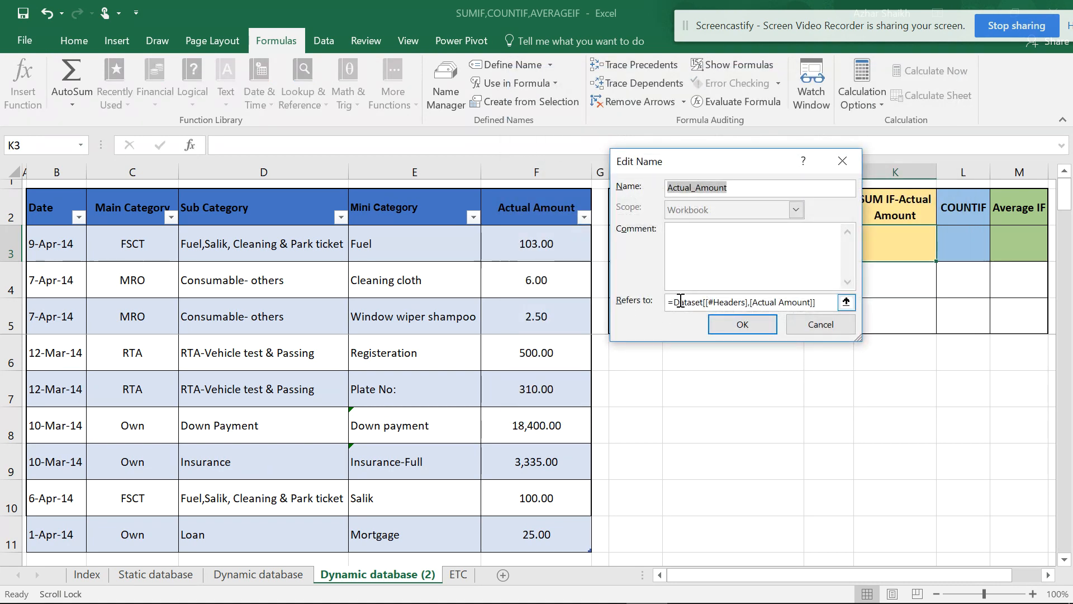
- Try to point Actual_Amount at the whole Actual Amount column including its header, F2:F11
drag(817, 303, 667, 302)
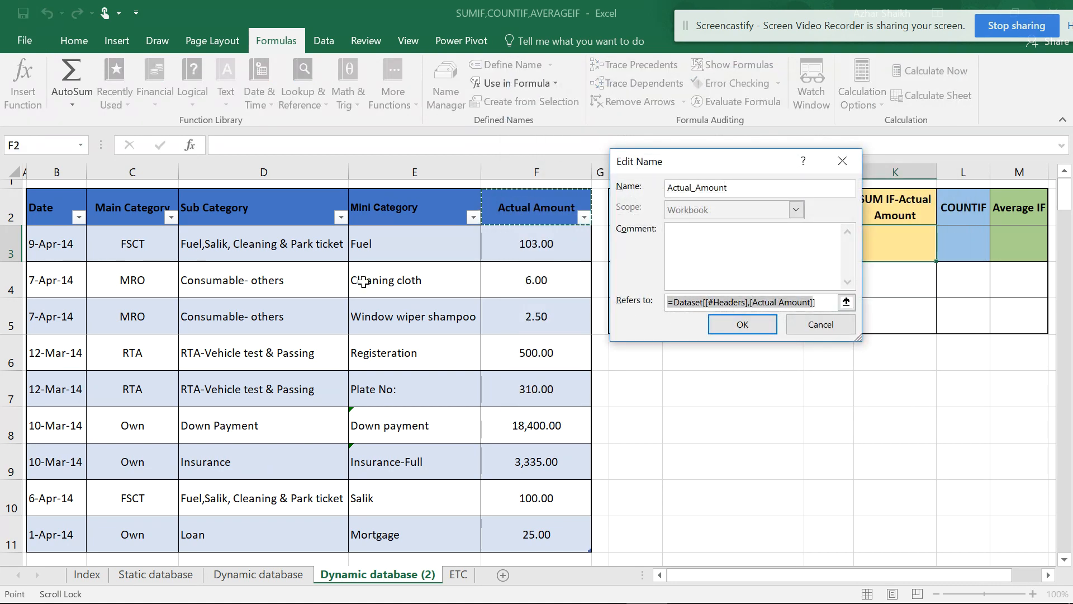
drag(522, 210, 551, 532)
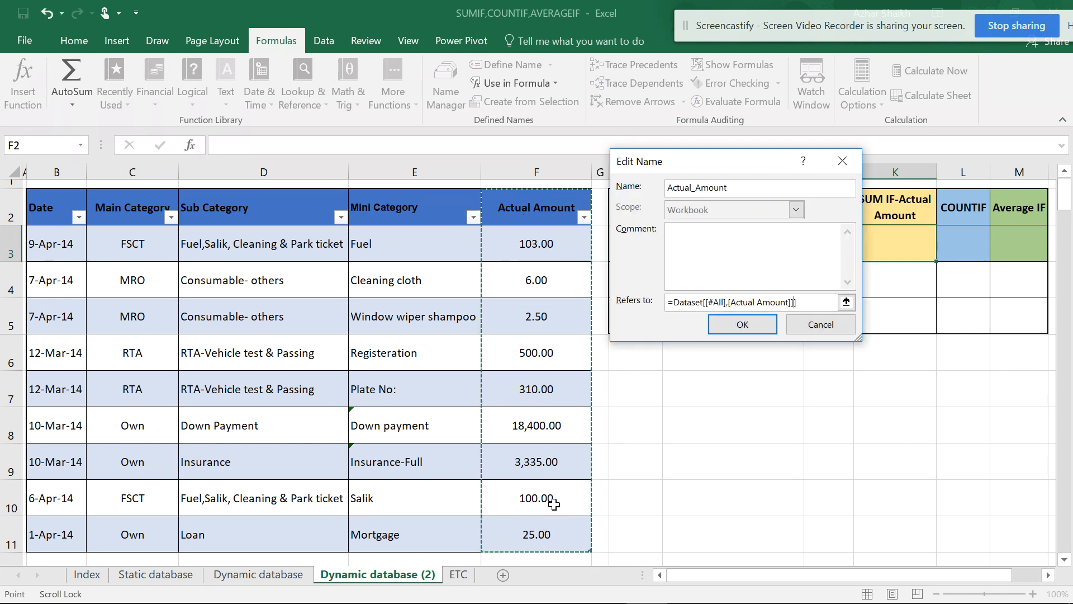
click(738, 324)
click(506, 413)
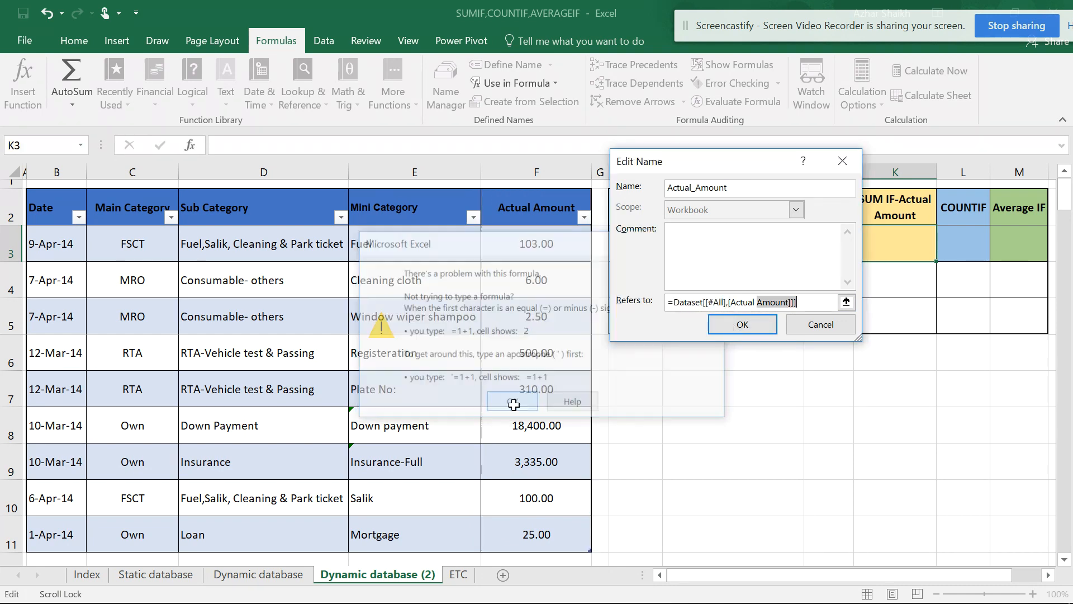
- Make Actual_Amount refer to the column's data cells F3:F11, =Dataset[Actual Amount]
drag(819, 302, 561, 296)
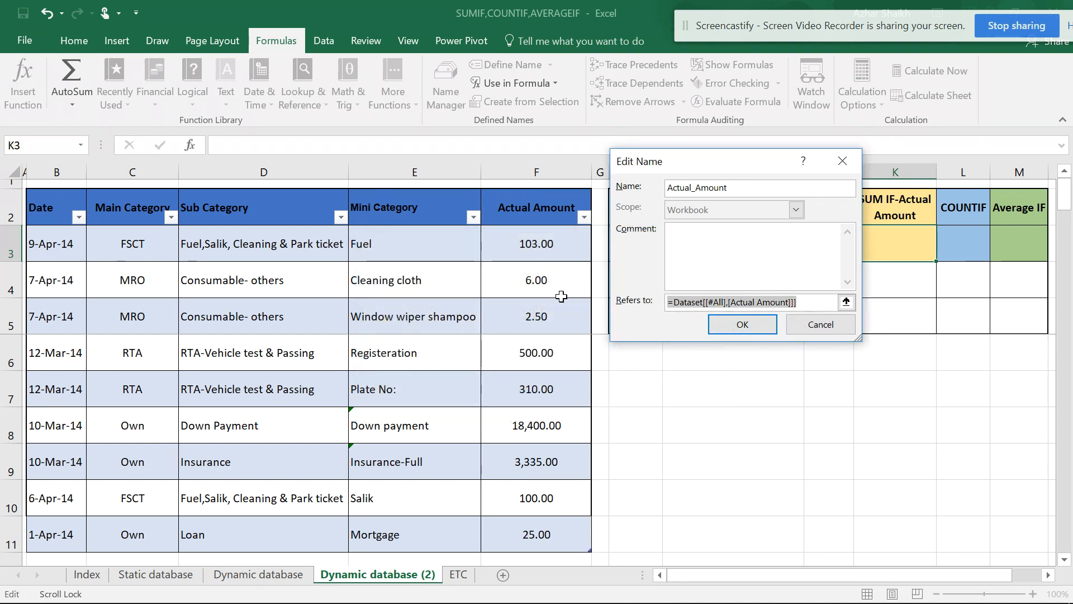
key(BackSpace)
drag(553, 230, 534, 534)
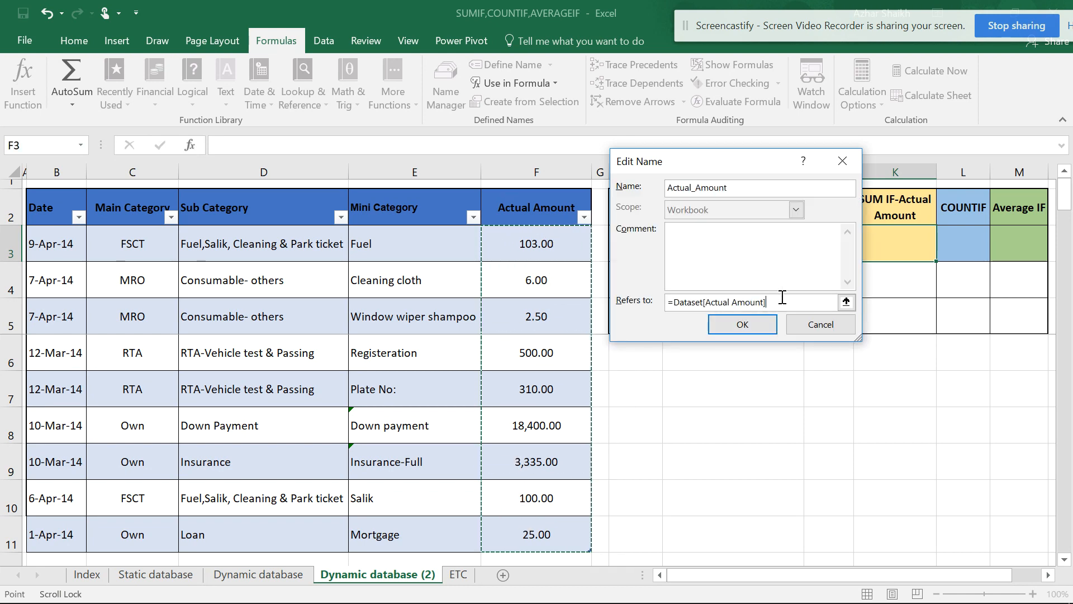
click(742, 324)
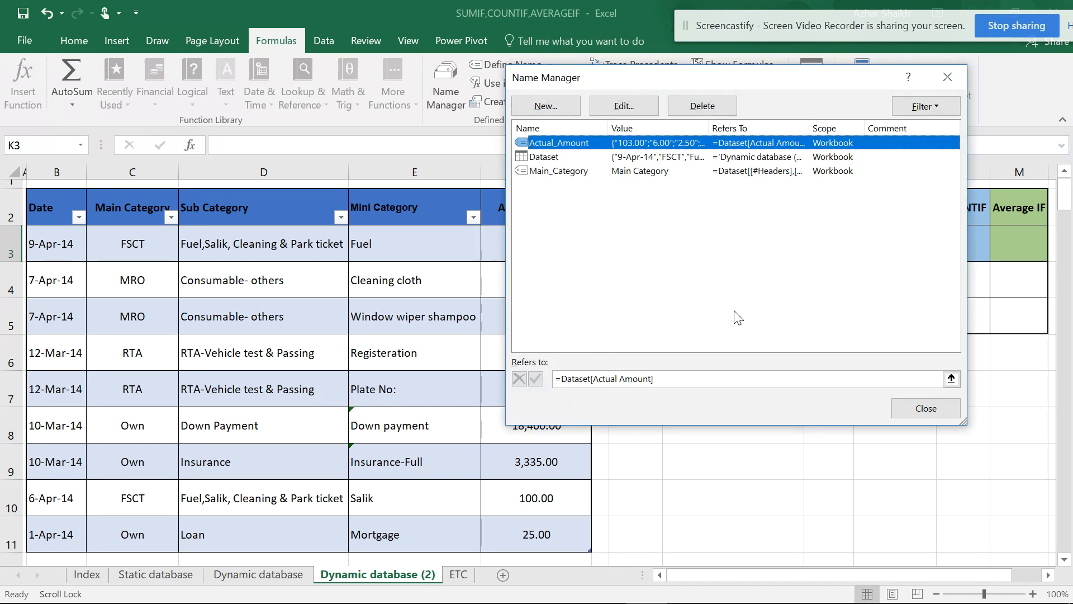
- Make the name Main_Category refer to the data cells C3:C11, =Dataset[Main Category], and close the Name Manager
click(636, 171)
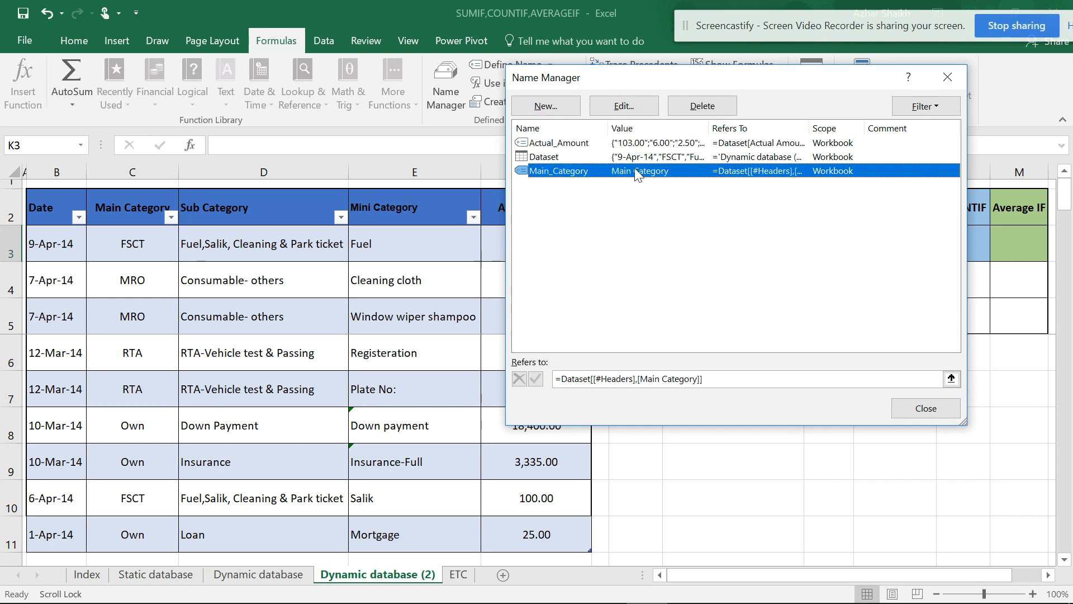
click(622, 106)
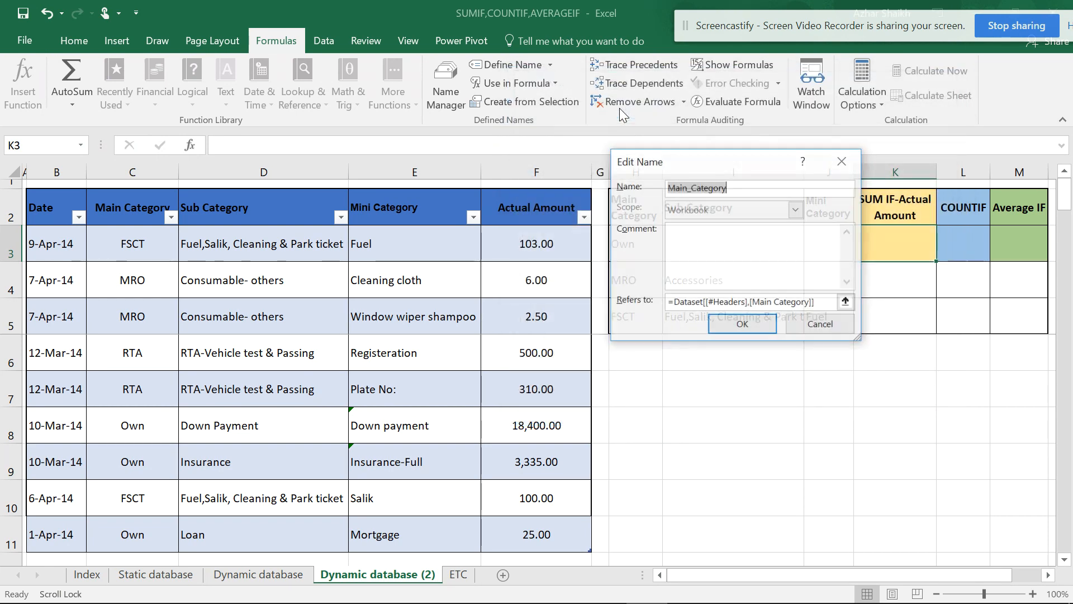
click(817, 299)
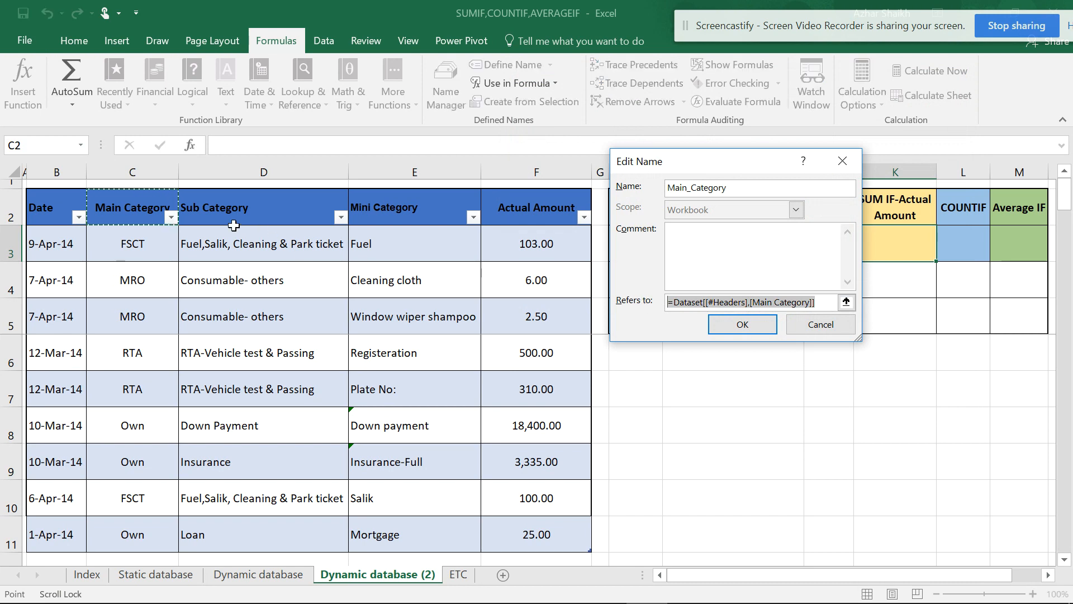
key(BackSpace)
drag(143, 248, 133, 530)
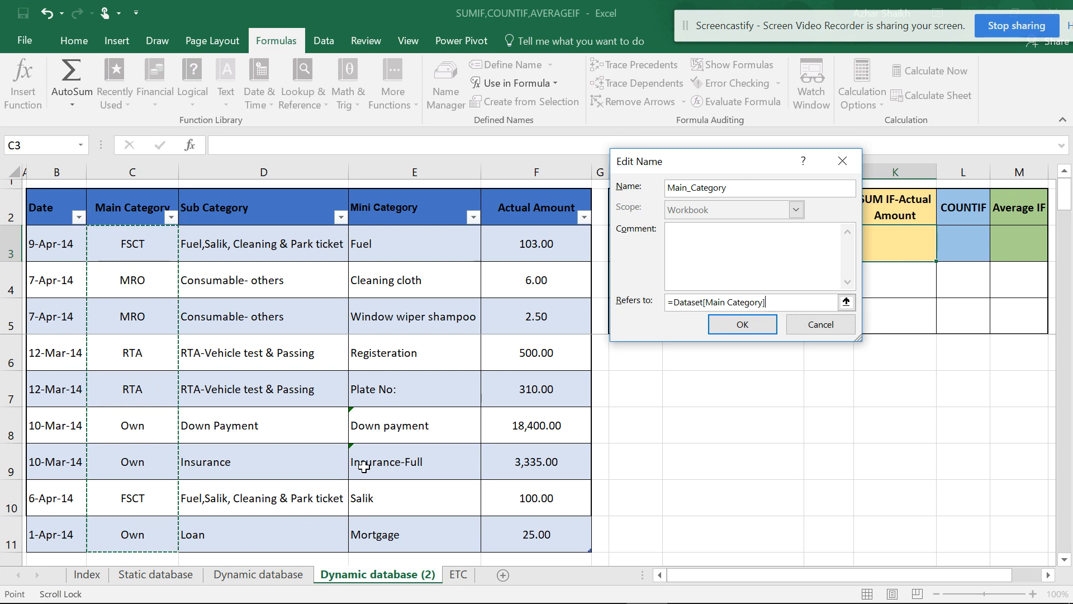
click(741, 324)
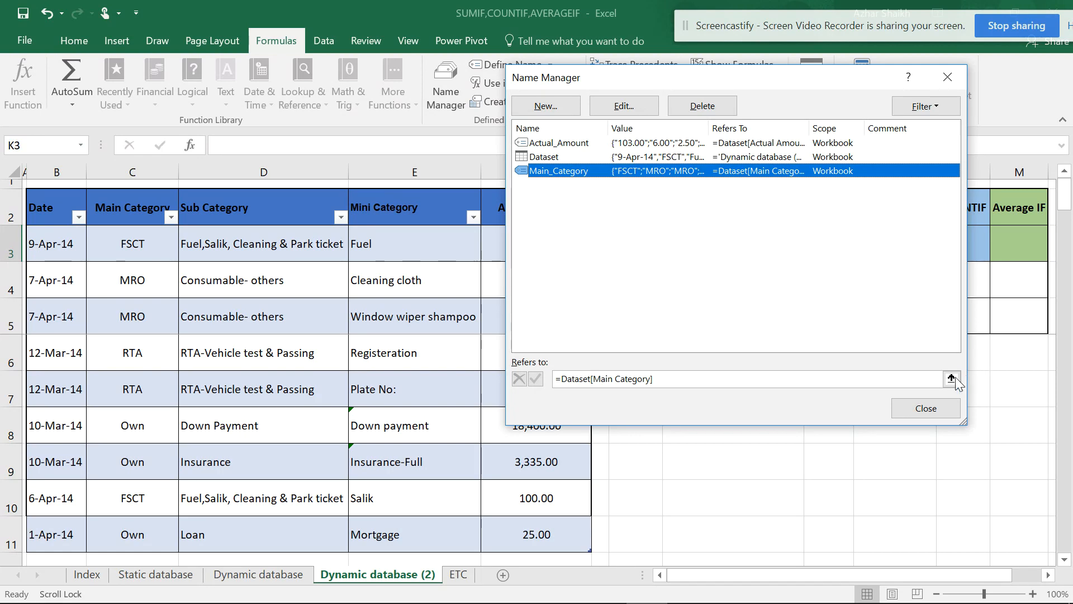
click(913, 411)
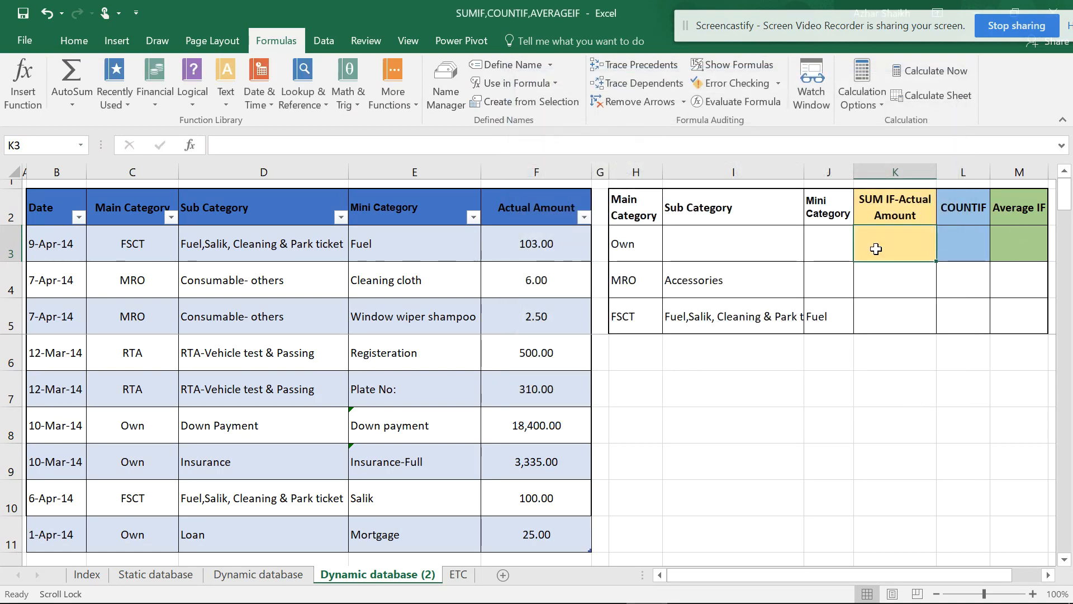
- Enter =SUMIF(Main_Category,H3,Actual_Amount) in K3 using the defined names, and check the resulting formula
text(=sumif()
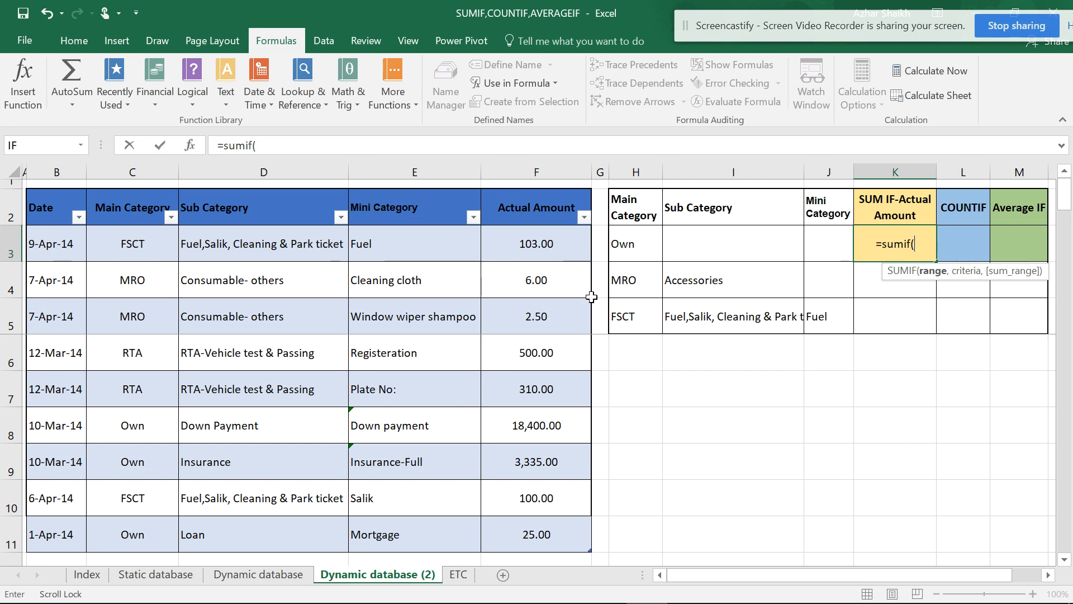
text(m)
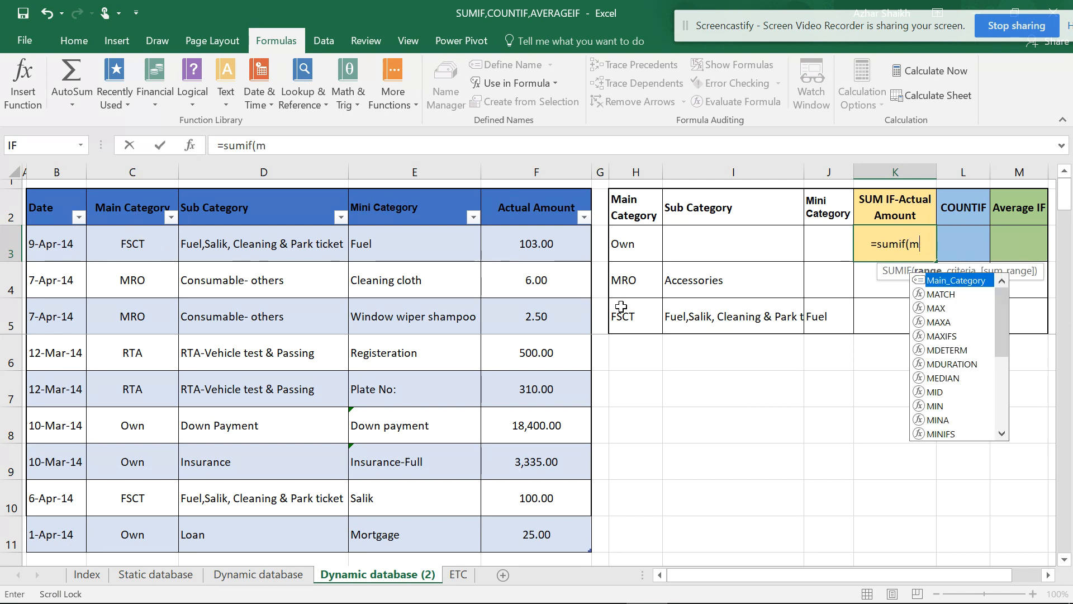
double_click(942, 280)
text(,)
click(636, 240)
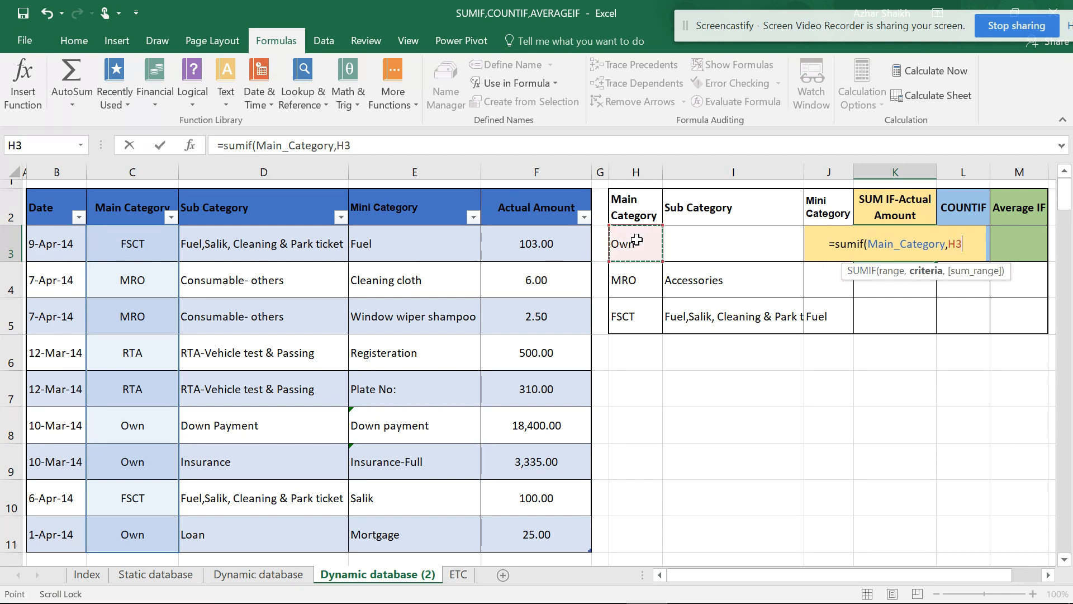
text(,)
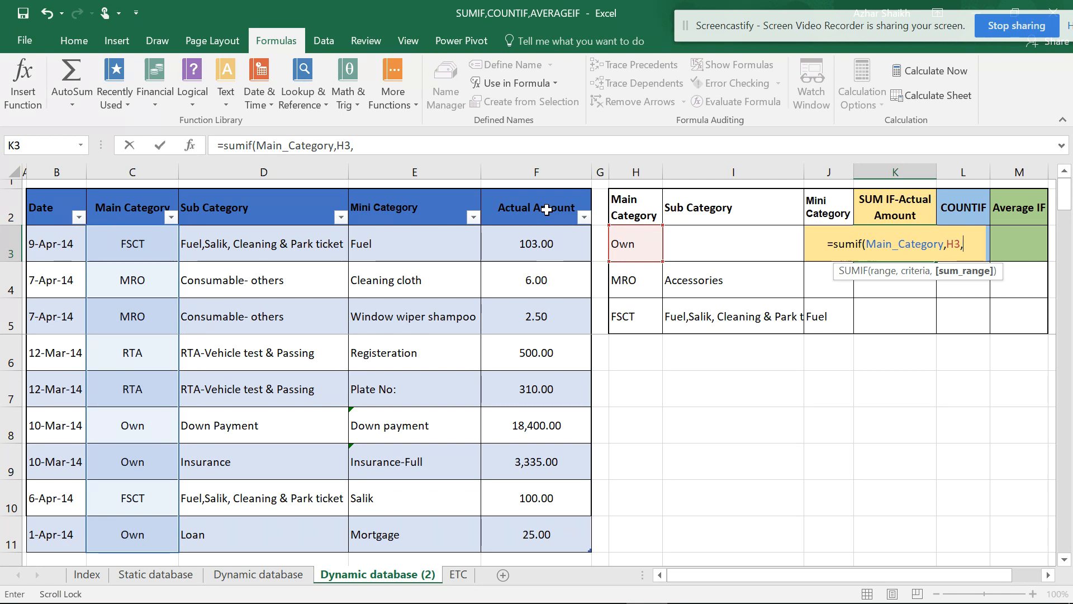
text(a)
double_click(994, 378)
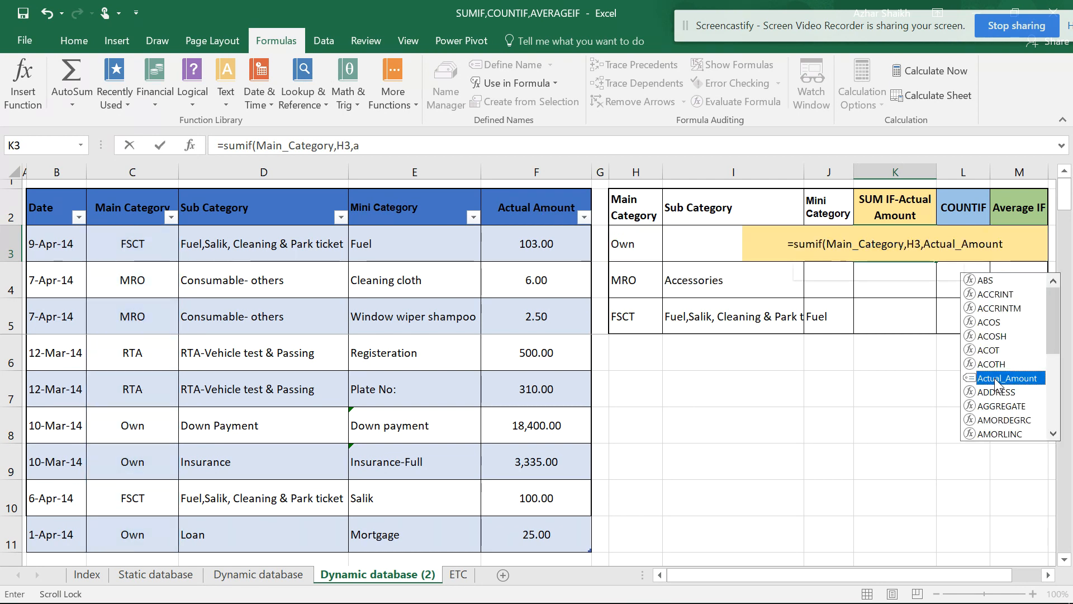
text())
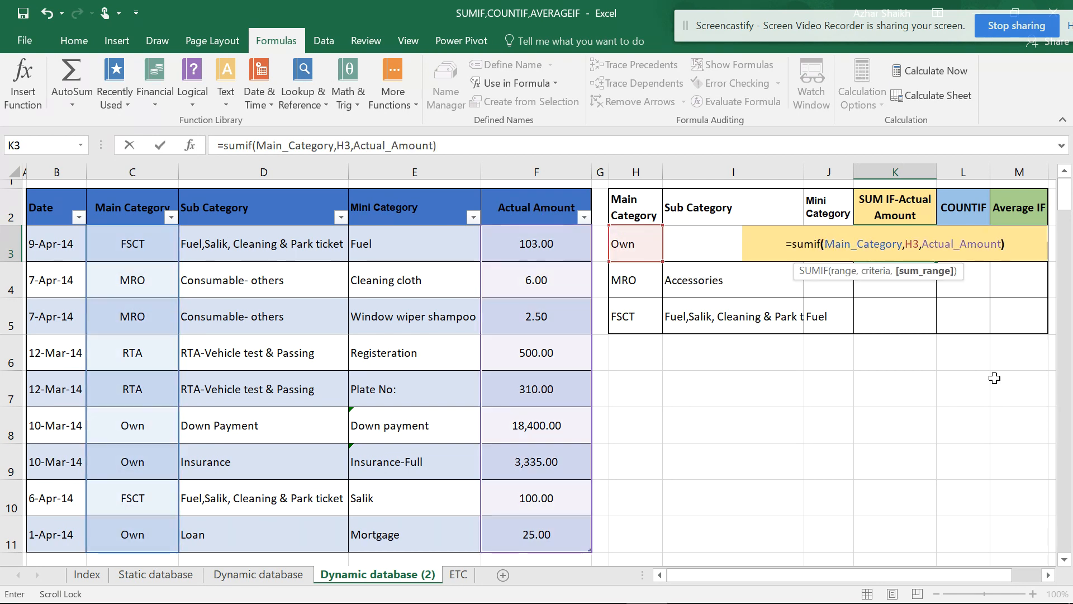
key(Return)
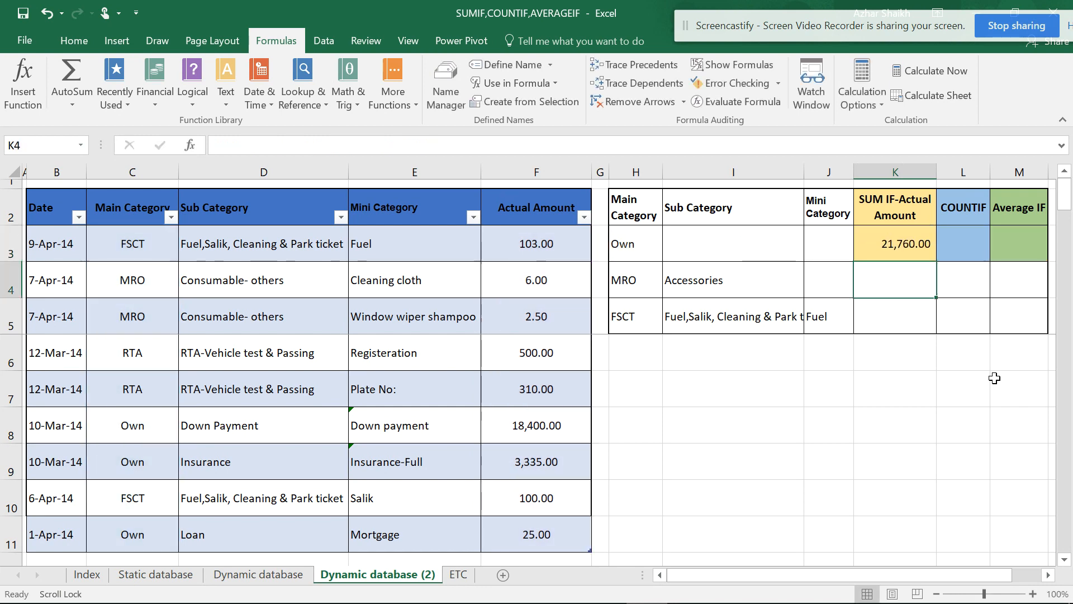
click(902, 239)
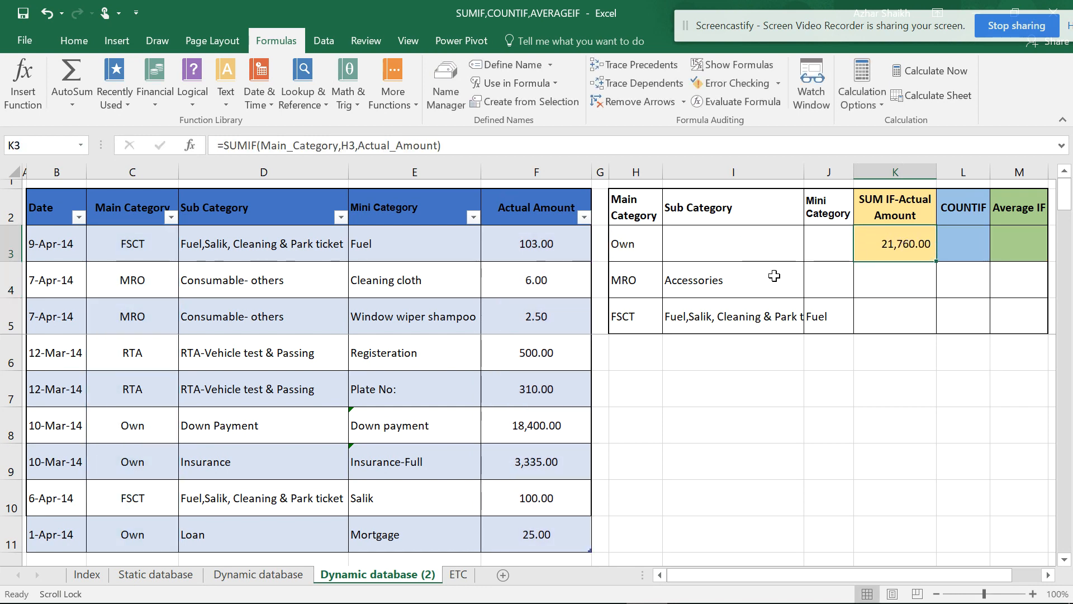
- Paste a copy of the 10-Mar-14 Insurance row into row 12 directly below the table, and undo the table's automatic expansion
scroll(463, 307, down, 1)
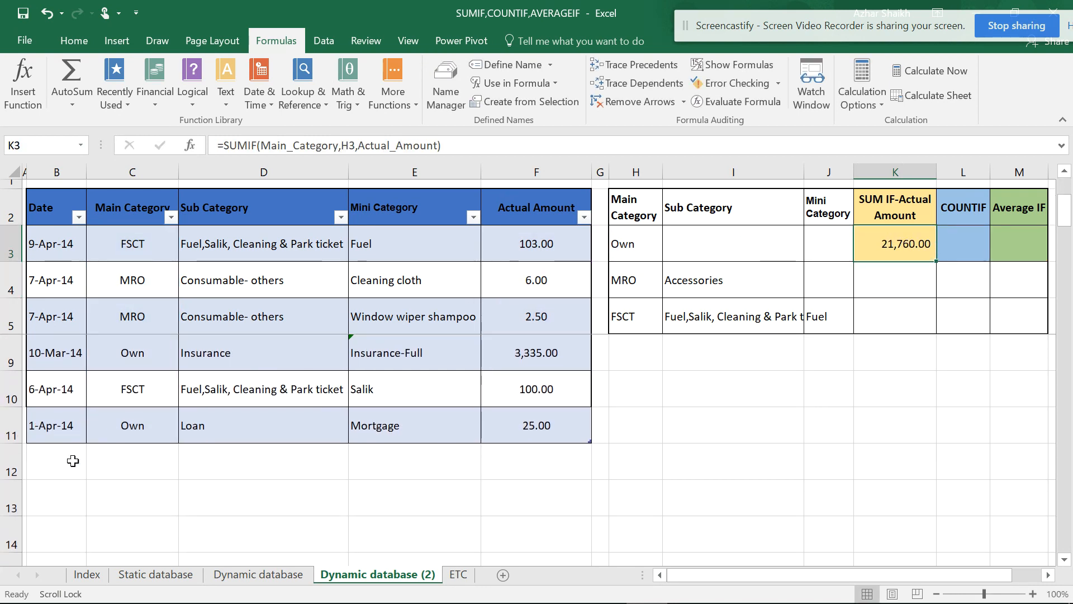
scroll(529, 442, up, 1)
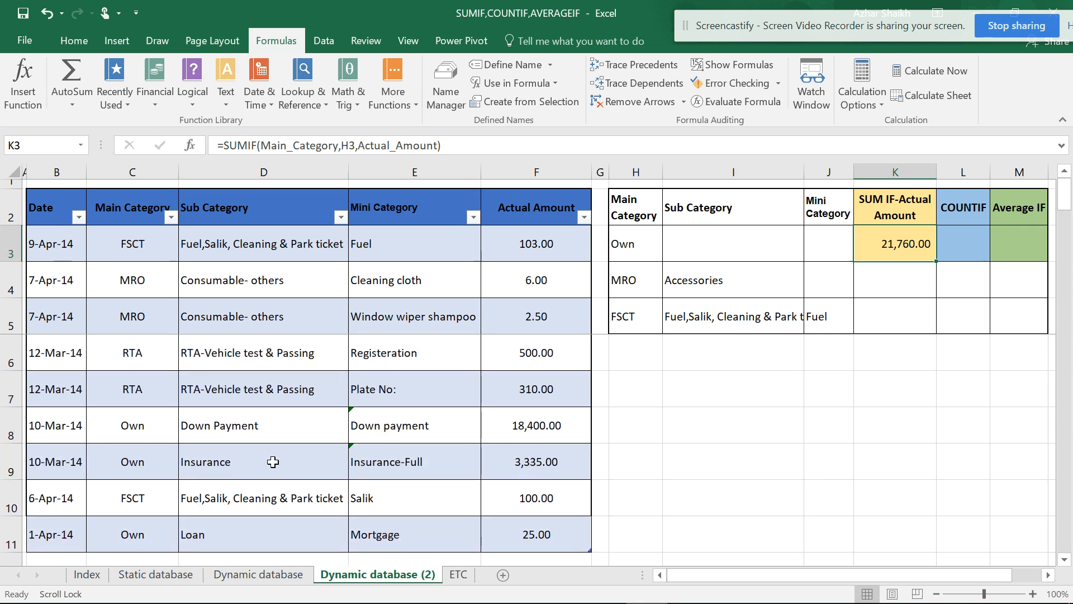
drag(64, 463, 523, 463)
key(ctrl+c)
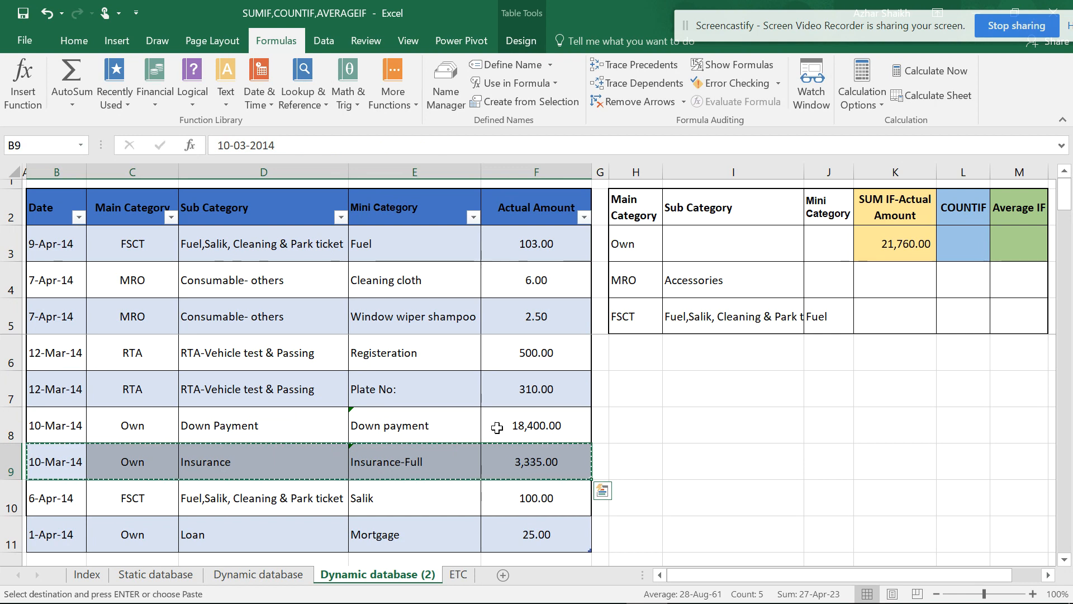
scroll(442, 441, down, 1)
click(84, 468)
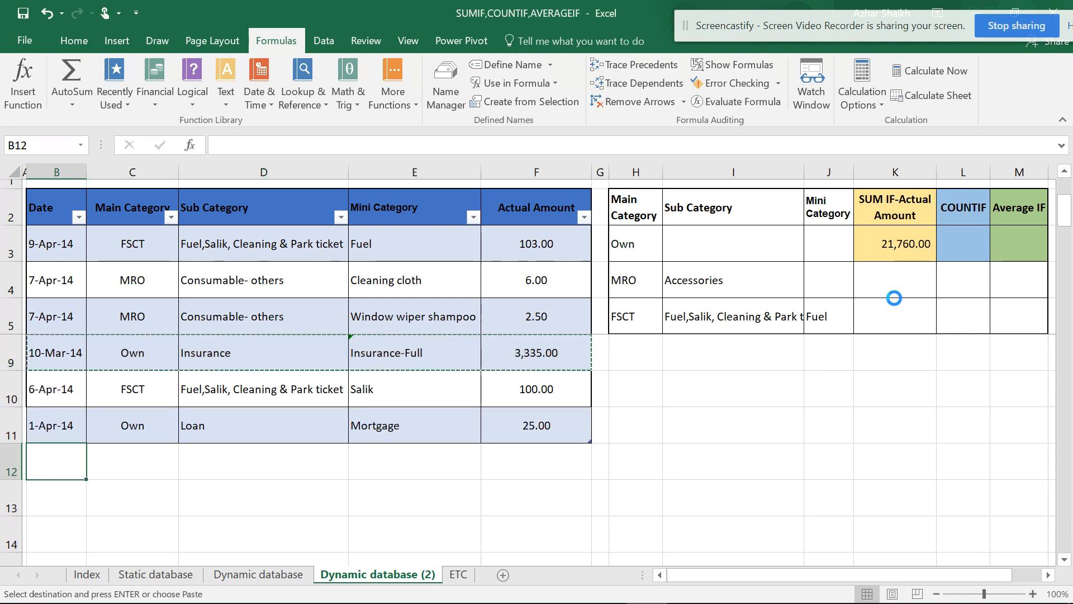
key(ctrl+v)
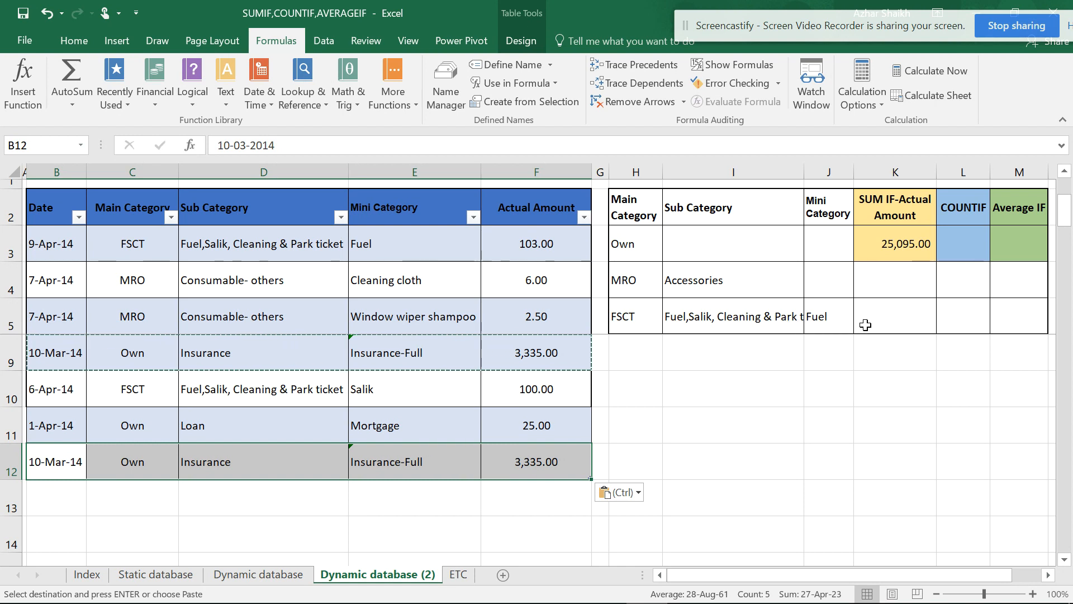
key(ctrl+z)
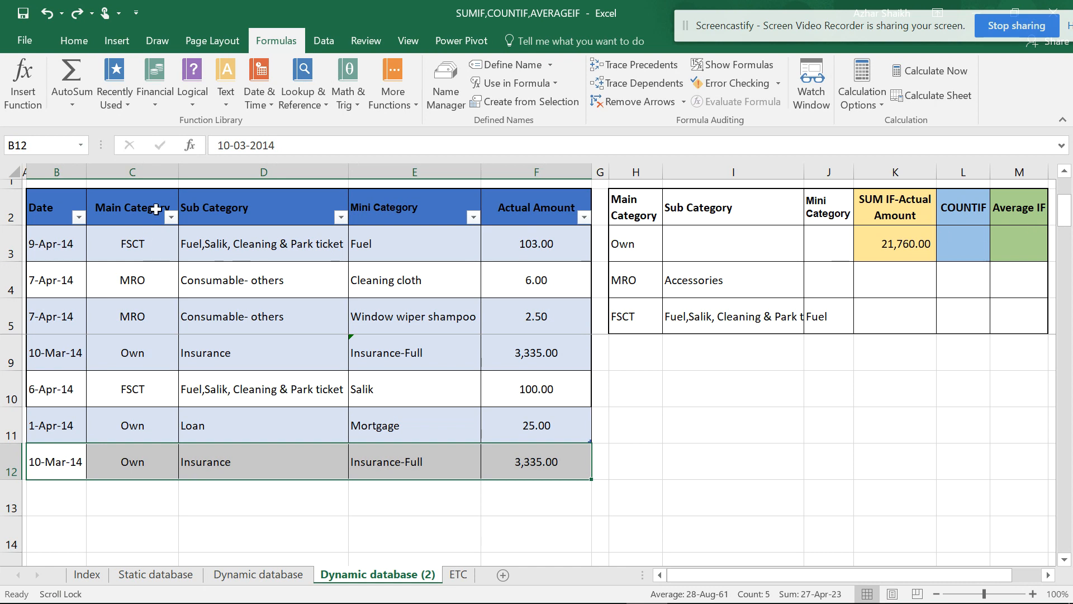
- Check the defined names in the Name Manager and inspect the SUMIF formula in K3
drag(153, 207, 139, 461)
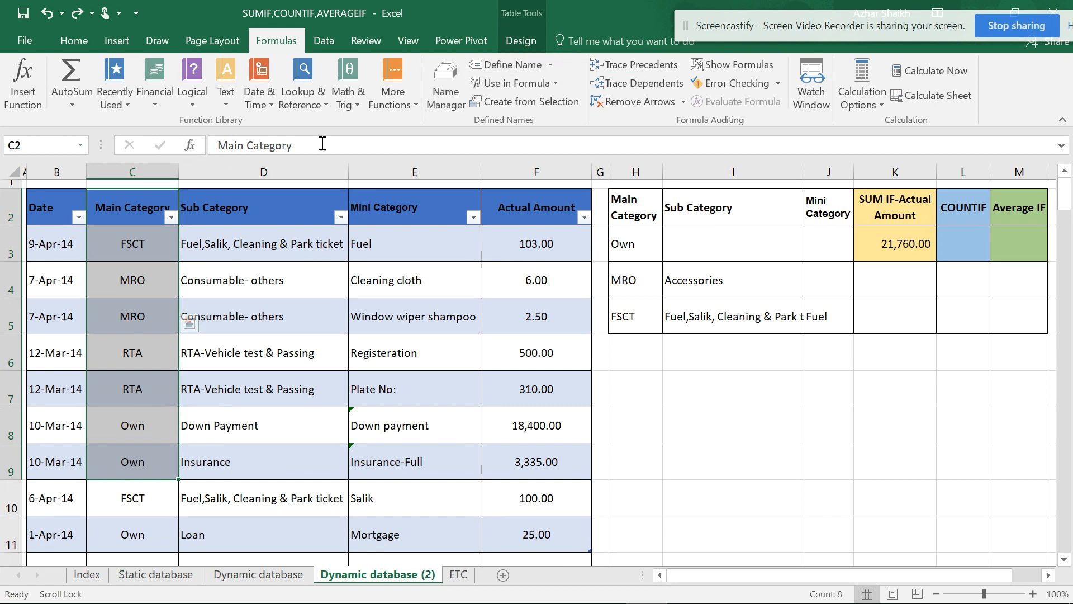
click(453, 86)
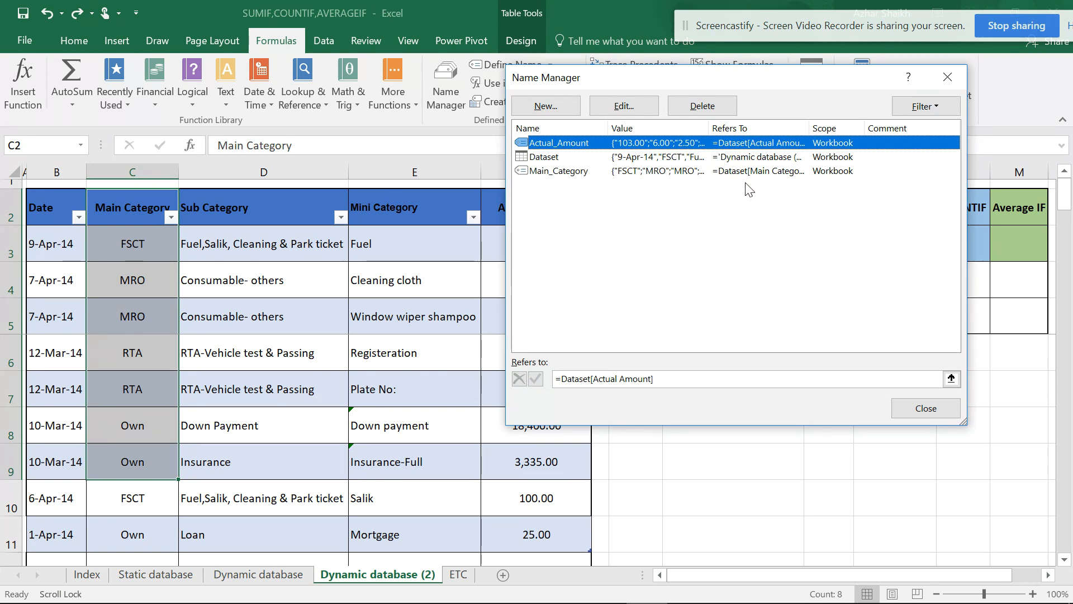
click(925, 409)
click(890, 255)
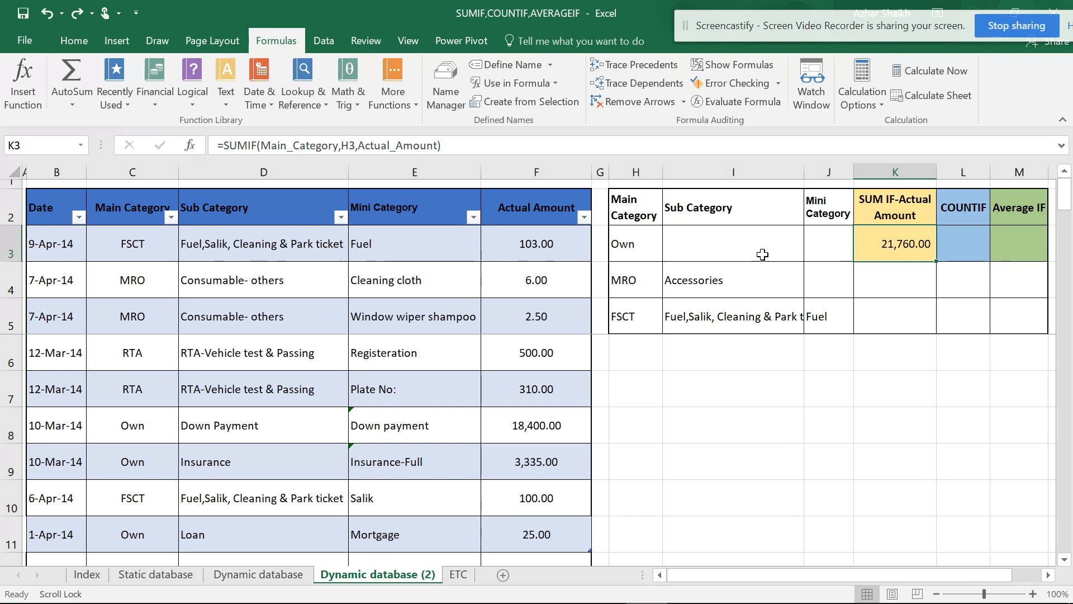
double_click(883, 243)
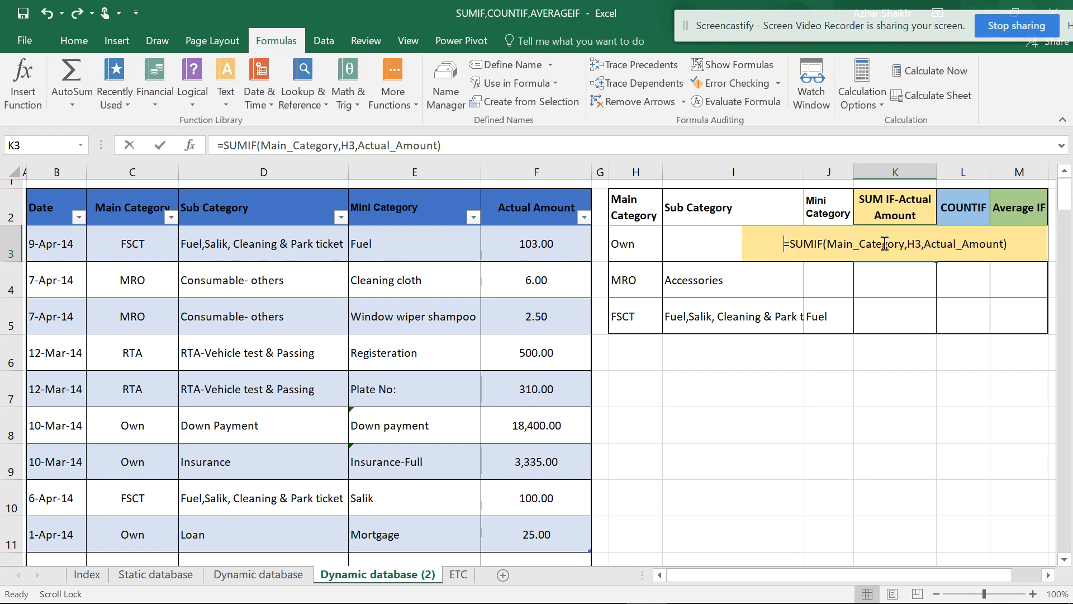
key(Escape)
- Start a new SUMIF formula in K3 with all Main Category data cells, Dataset[Main Category], as its range
text(=sum)
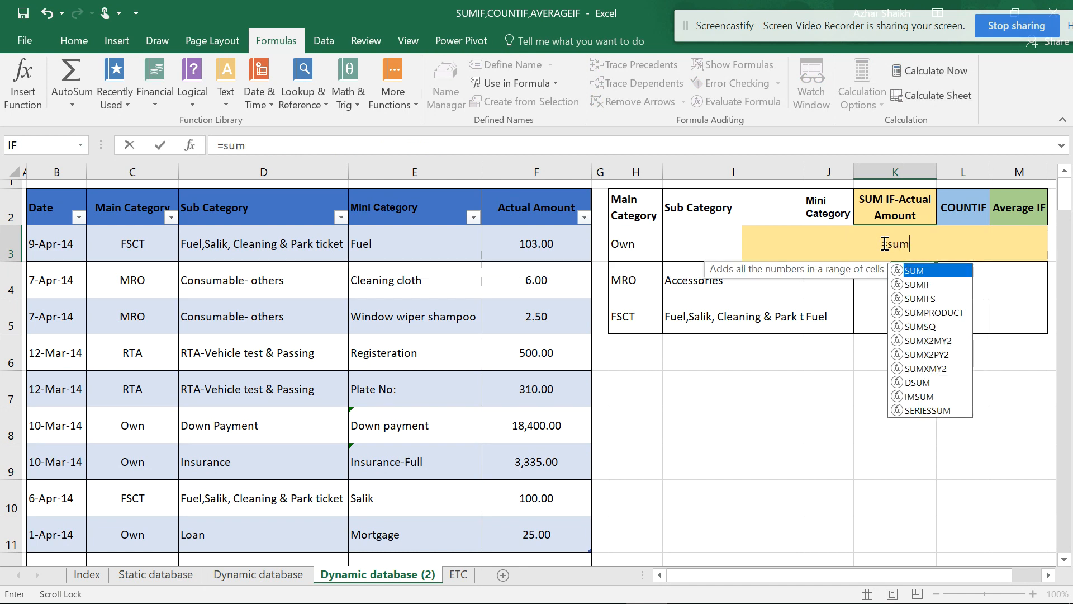
text(if()
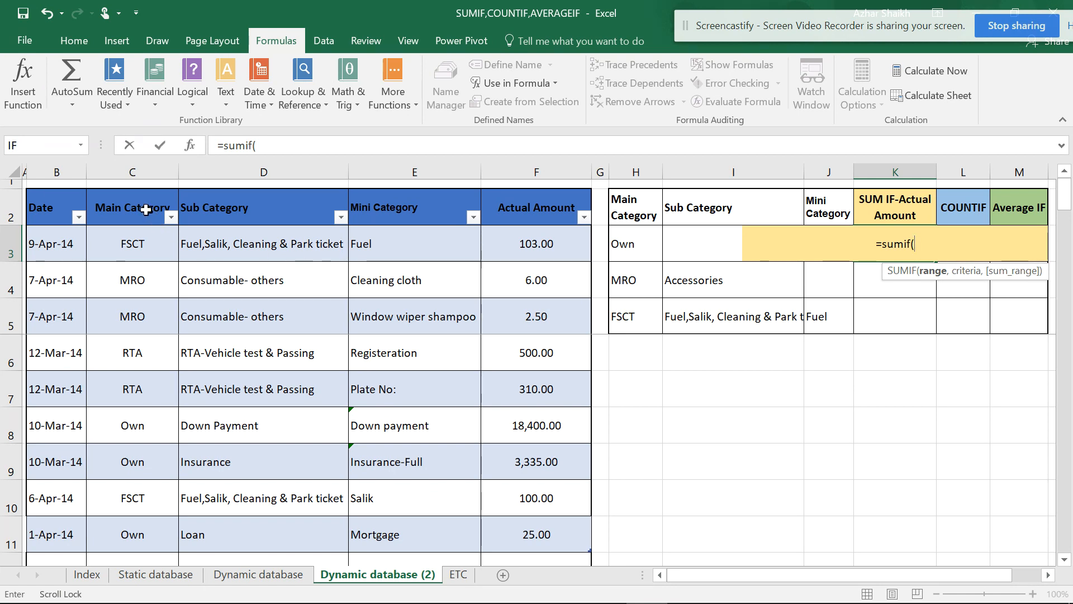
click(139, 246)
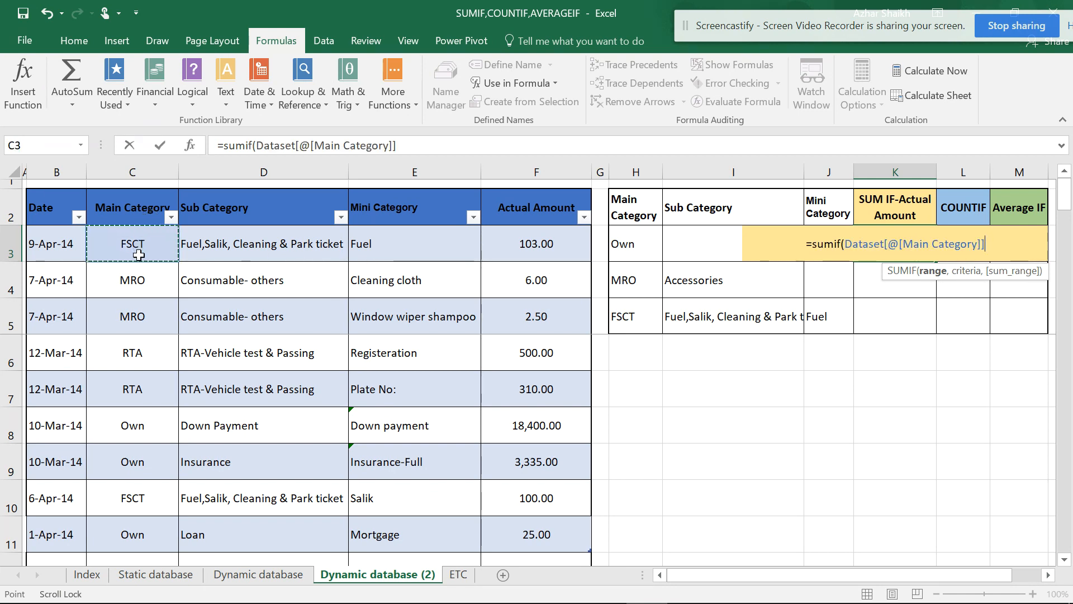
drag(139, 256, 149, 383)
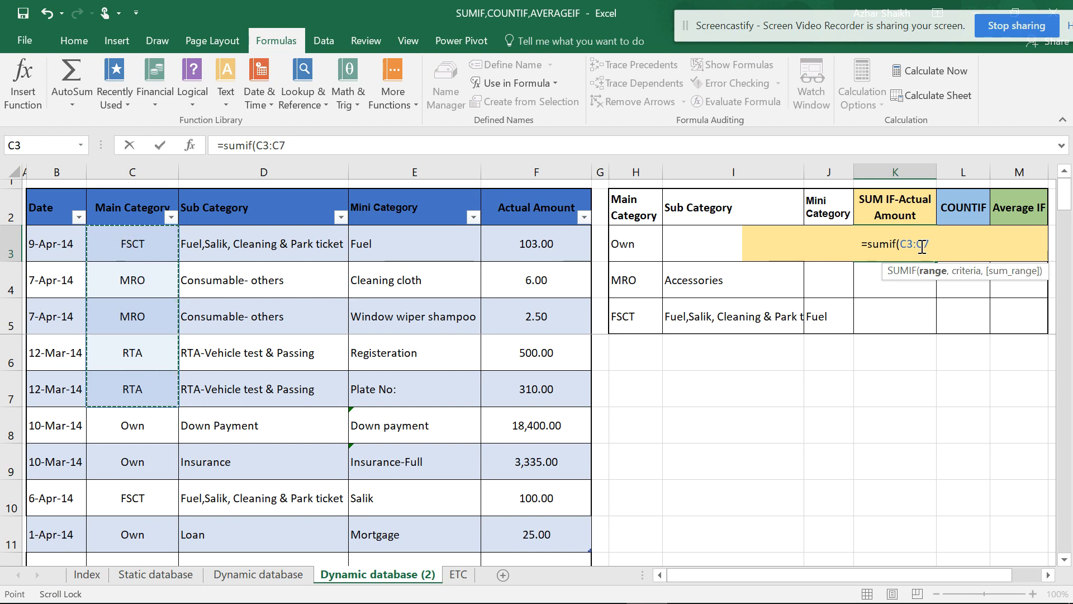
drag(171, 247, 134, 501)
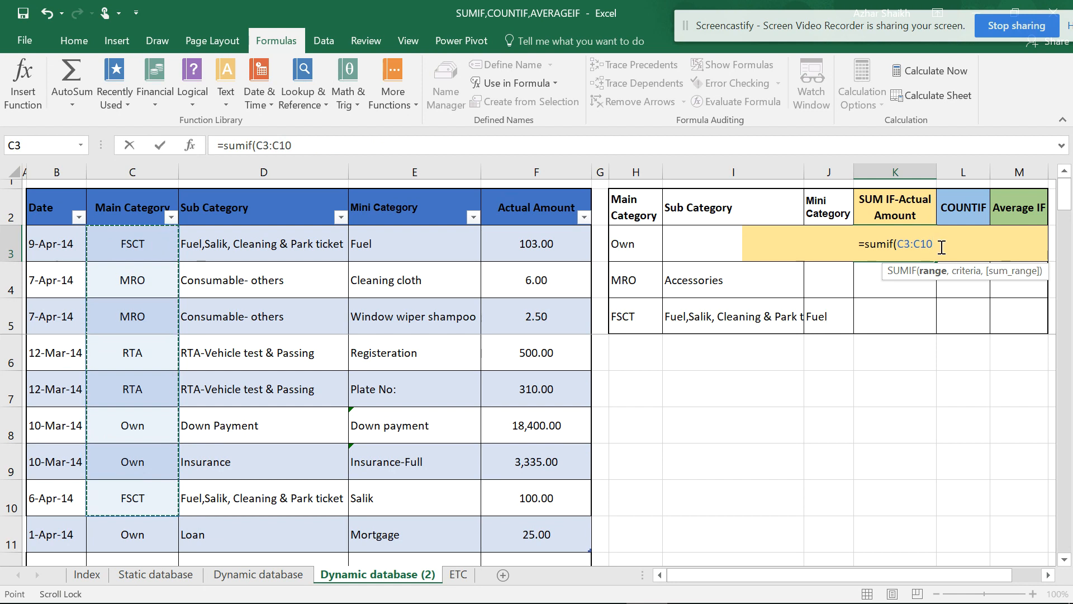
drag(148, 241, 124, 528)
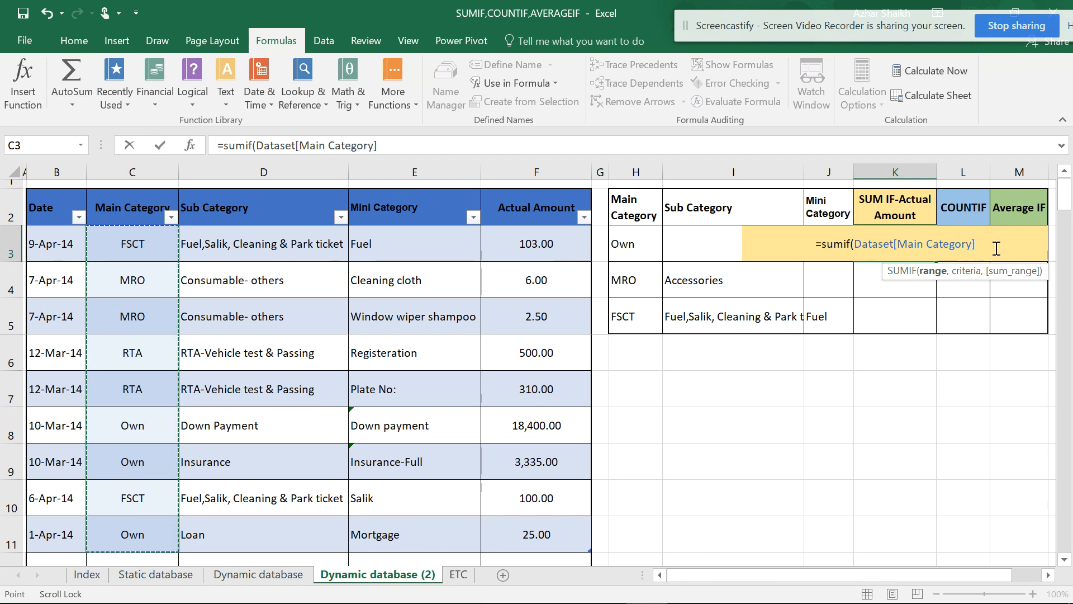
text(,)
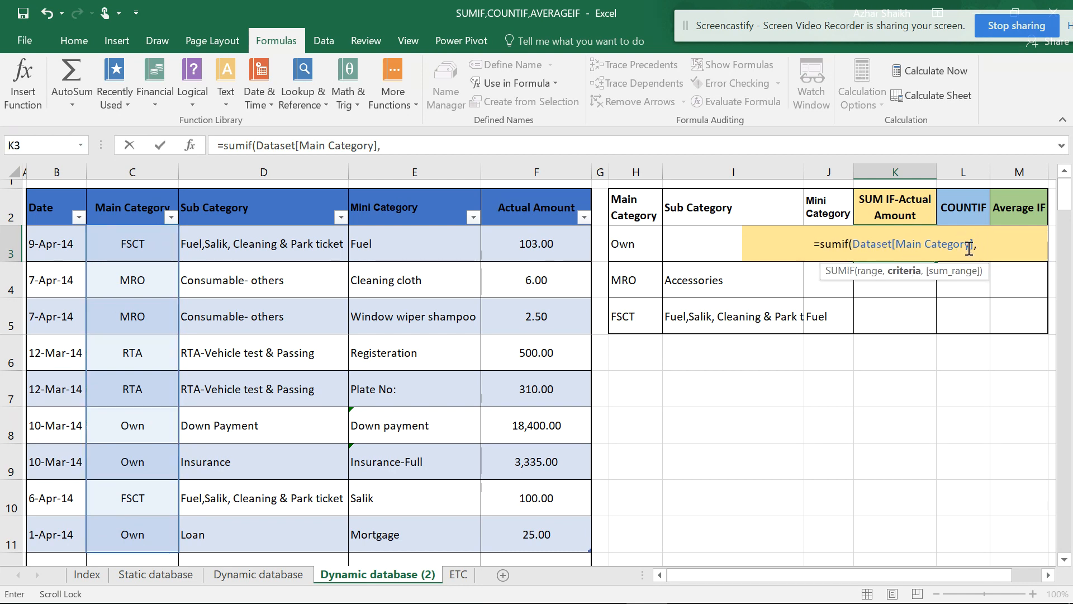
- Complete K3's SUMIF with criteria H3 and sum range Dataset[Actual Amount], and check the resulting formula
click(629, 246)
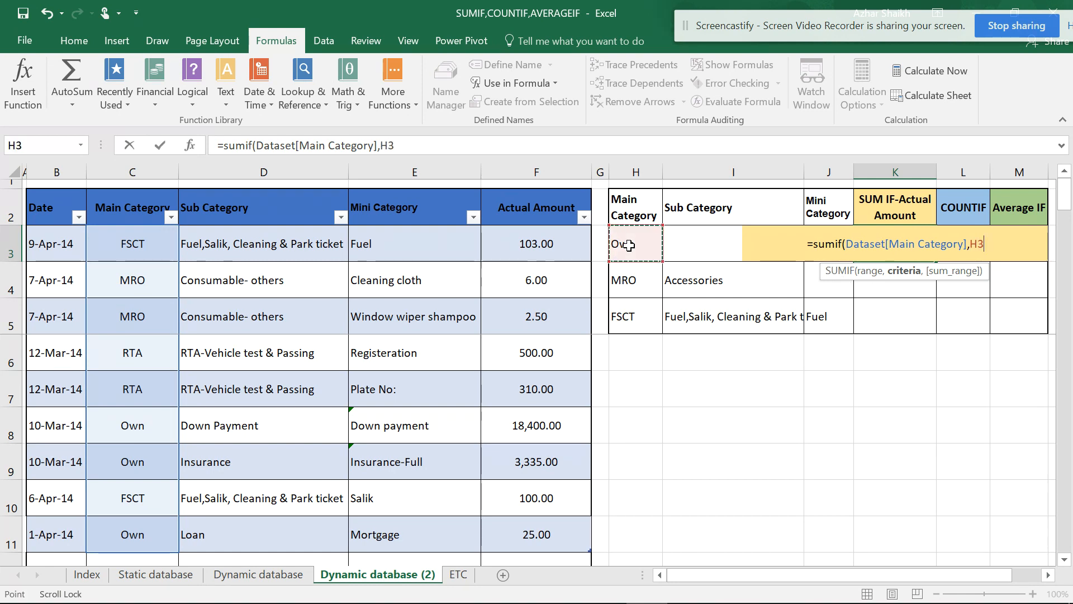
text(,)
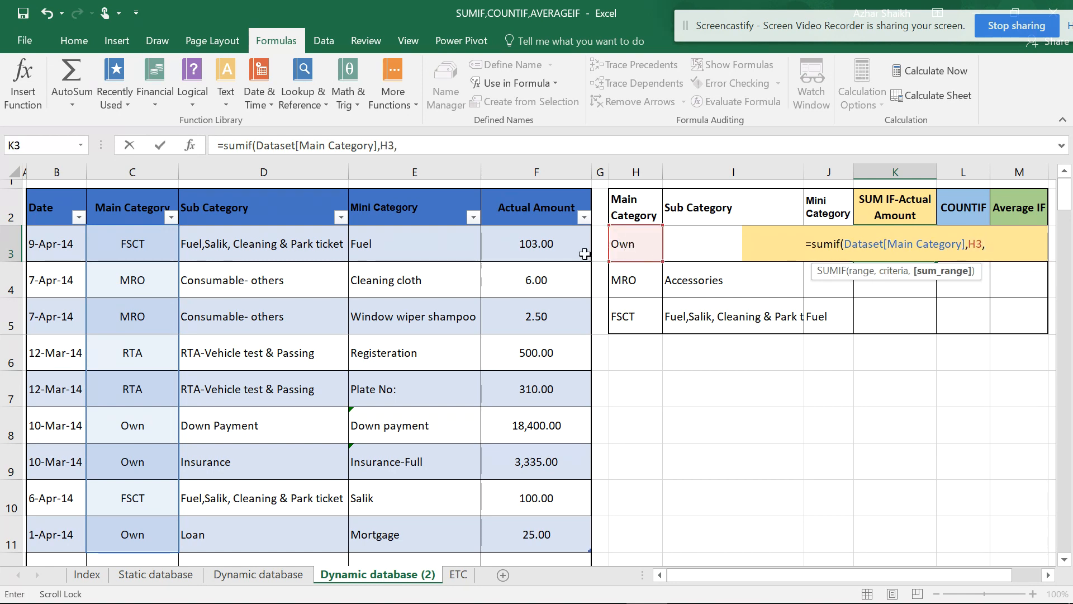
drag(545, 236, 995, 306)
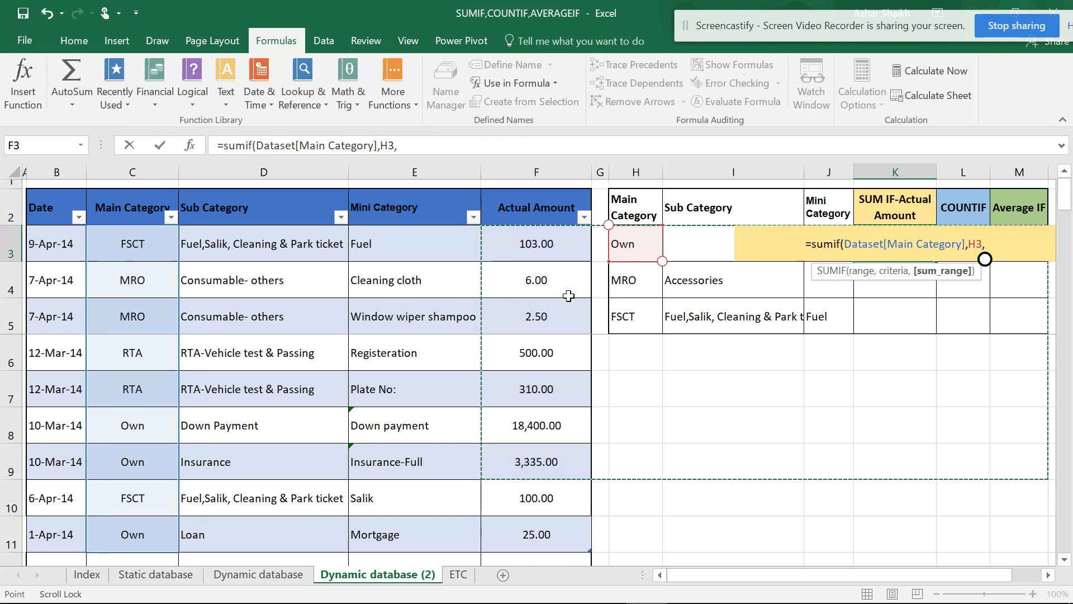
click(541, 241)
drag(541, 240, 546, 536)
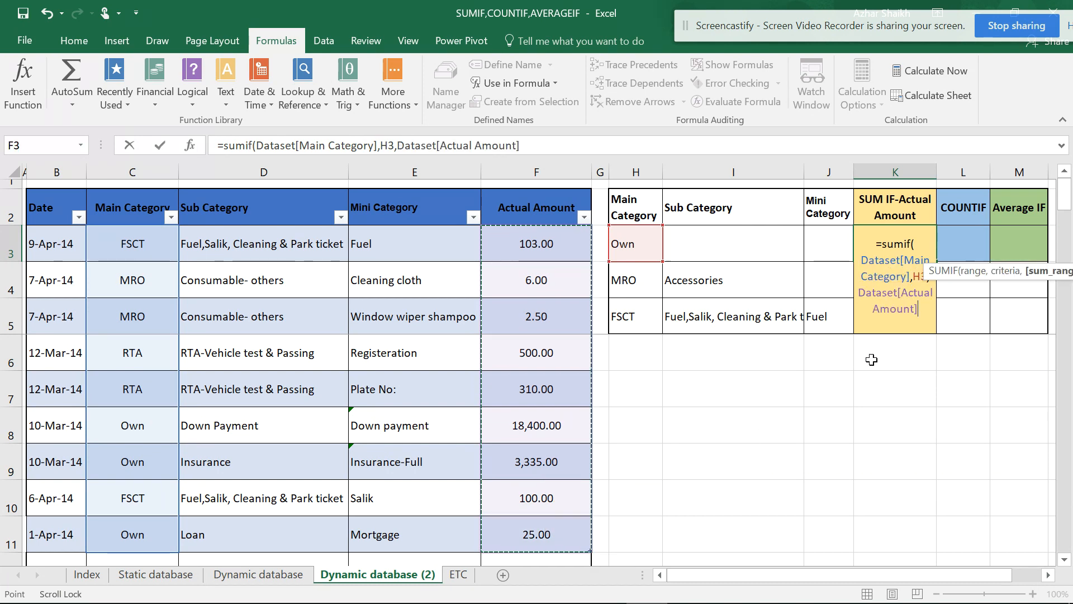
text())
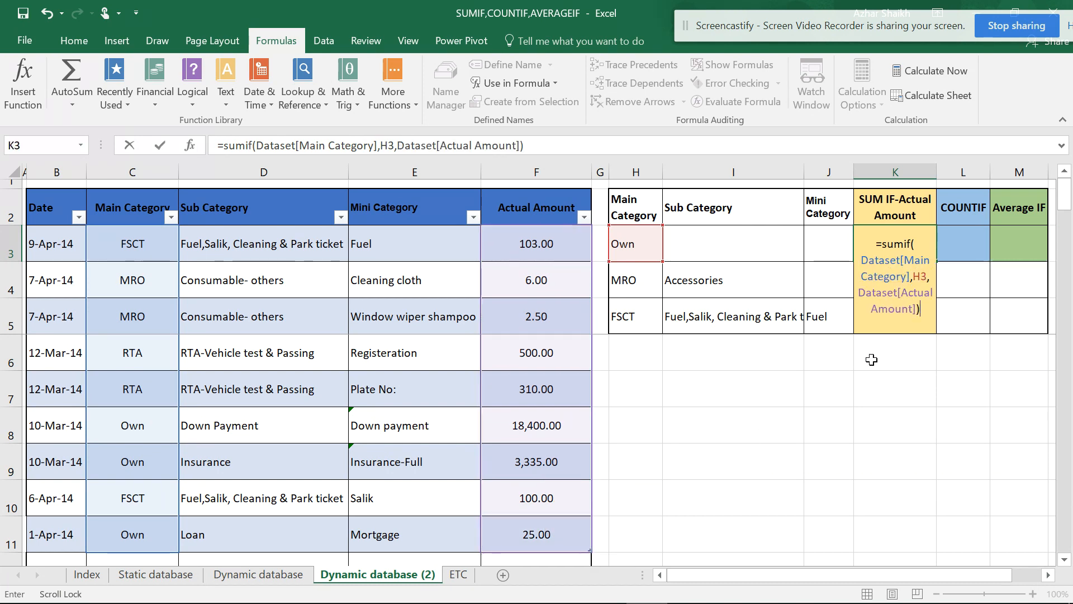
key(Return)
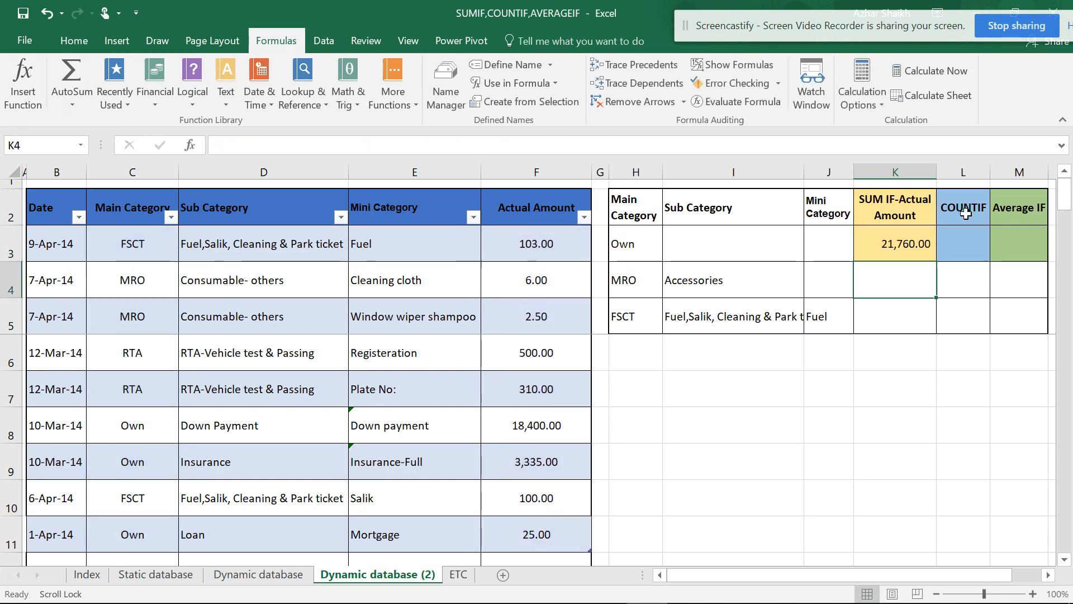
click(917, 238)
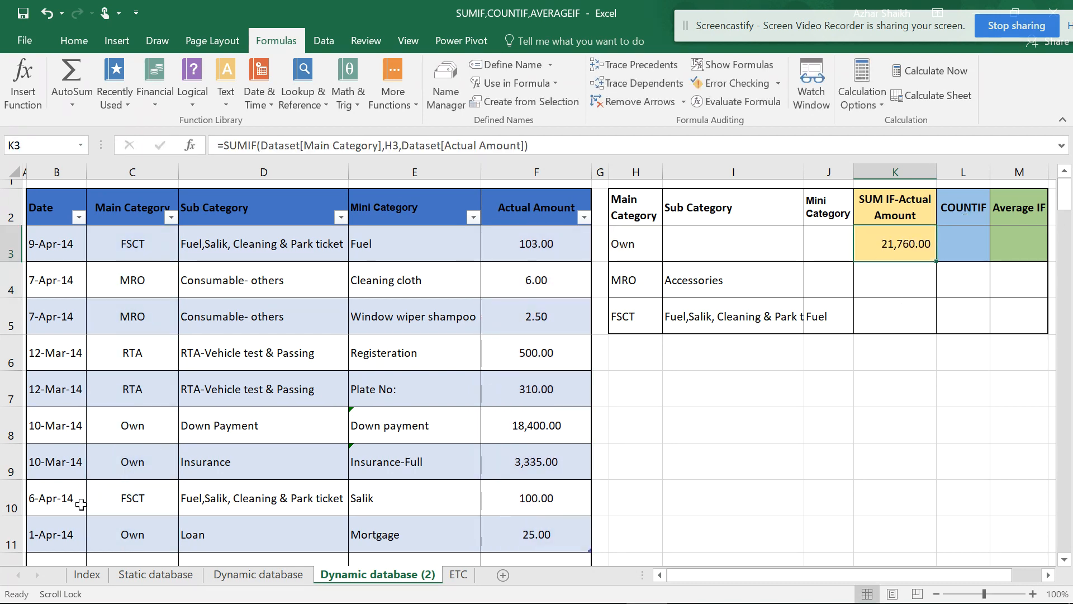
- Paste a copy of the 10-Mar-14 Insurance row from row 9 into row 13
drag(56, 461, 520, 468)
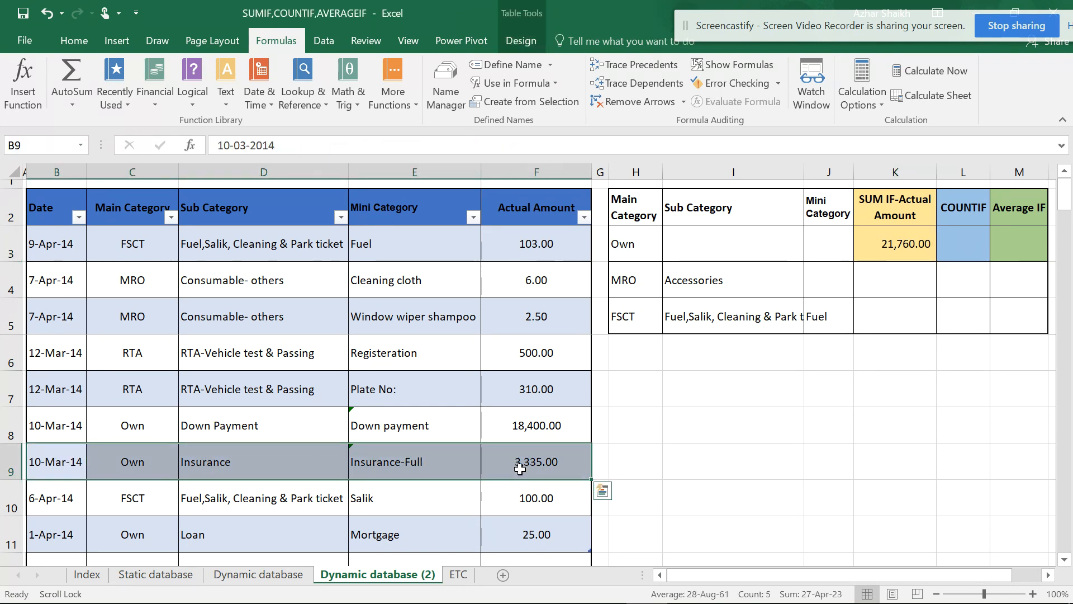
key(ctrl+c)
scroll(436, 450, down, 1)
click(65, 492)
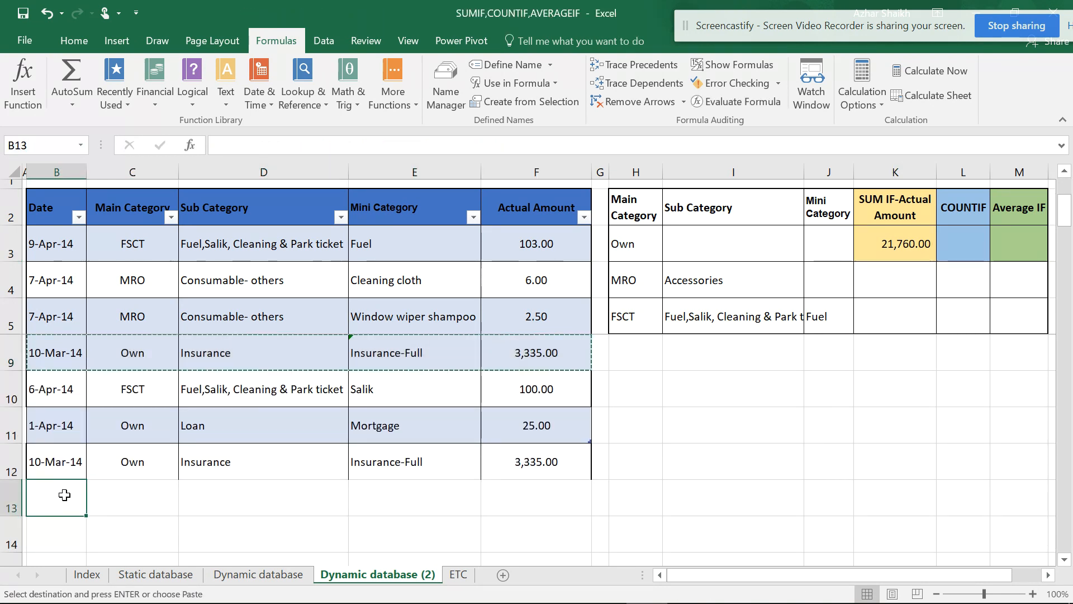
key(ctrl+v)
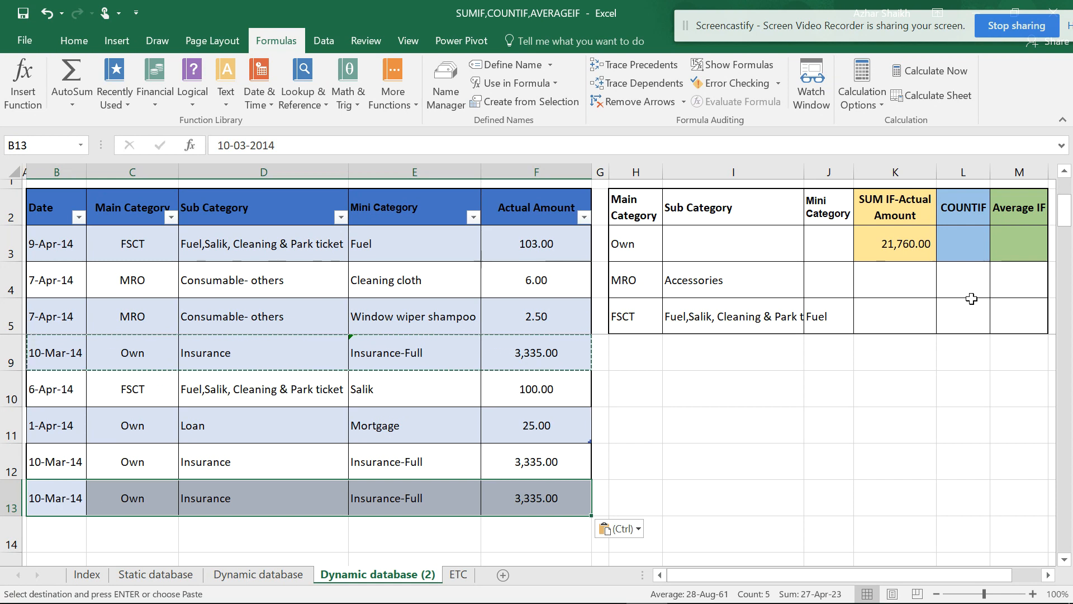
- Check the SUMIF result and formula in K3, and review the workbook's names in the Name Manager
click(910, 248)
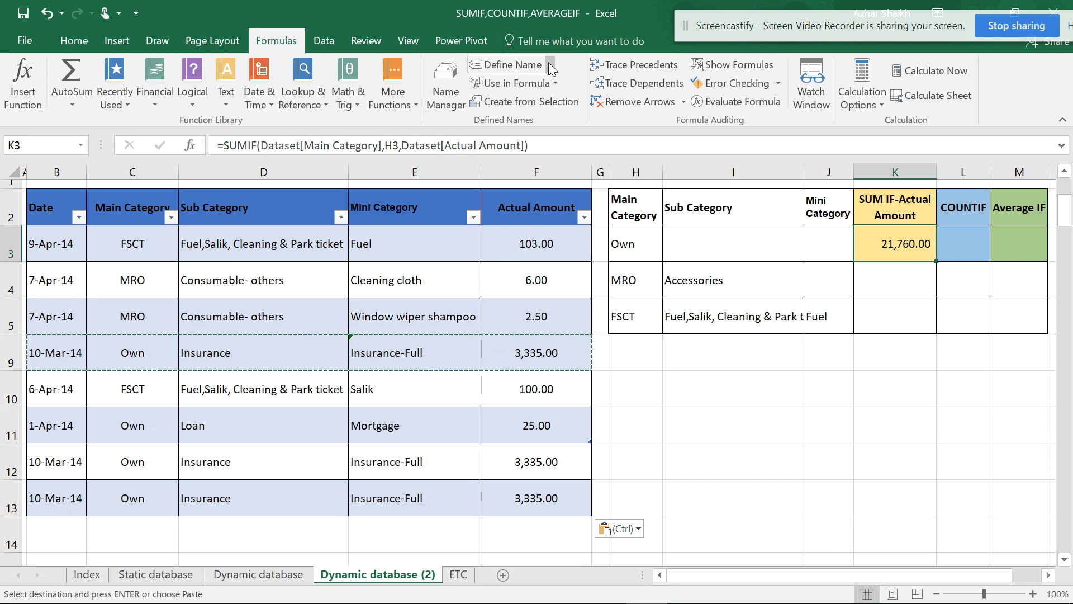
click(454, 85)
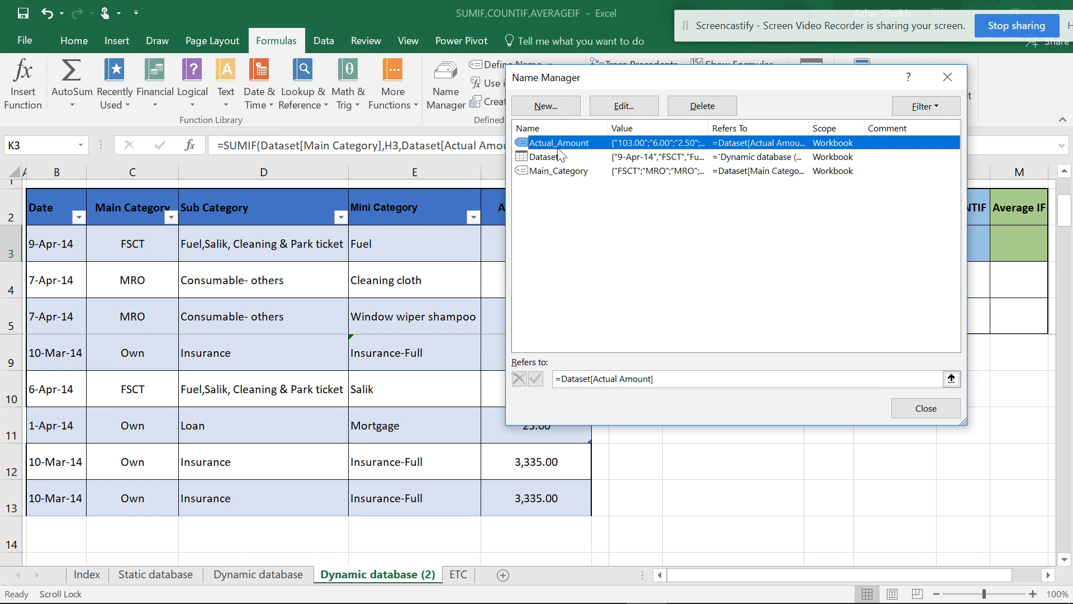
click(925, 407)
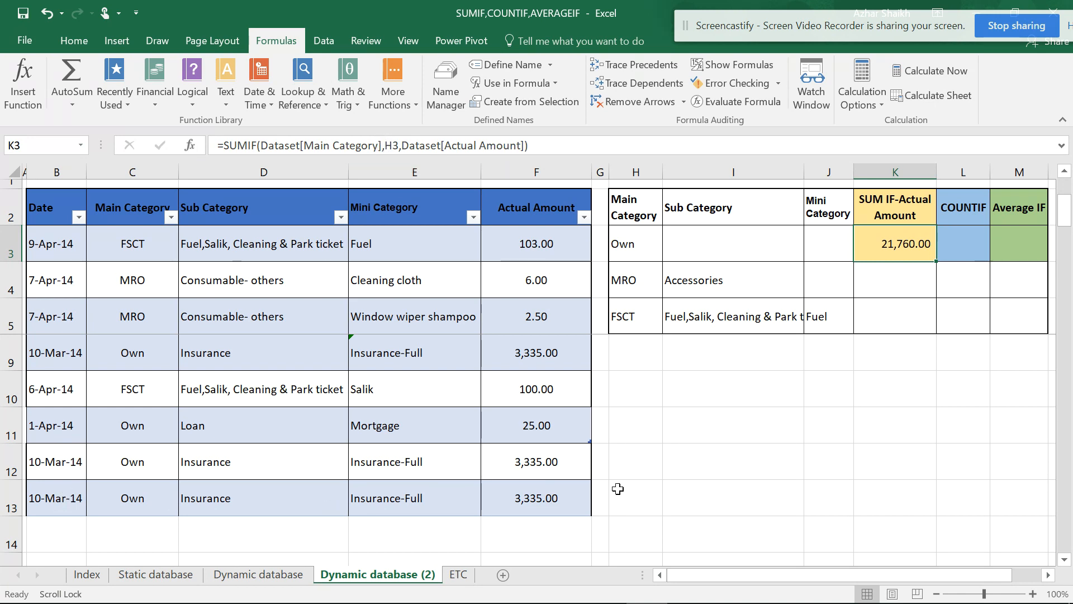
- Delete the duplicate Insurance entry in row 13
click(5, 497)
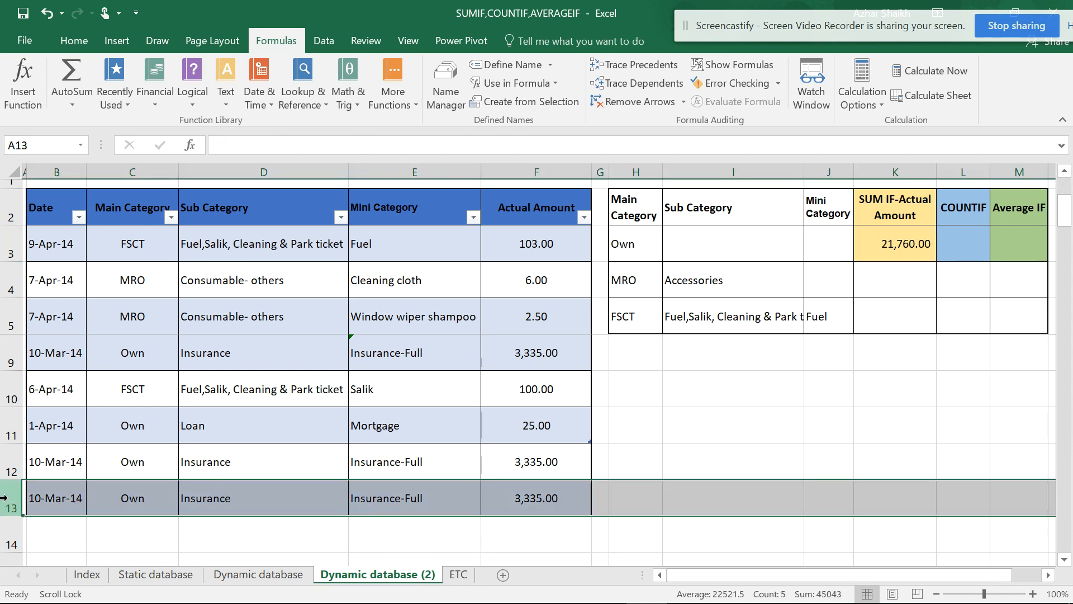
right_click(4, 498)
click(51, 384)
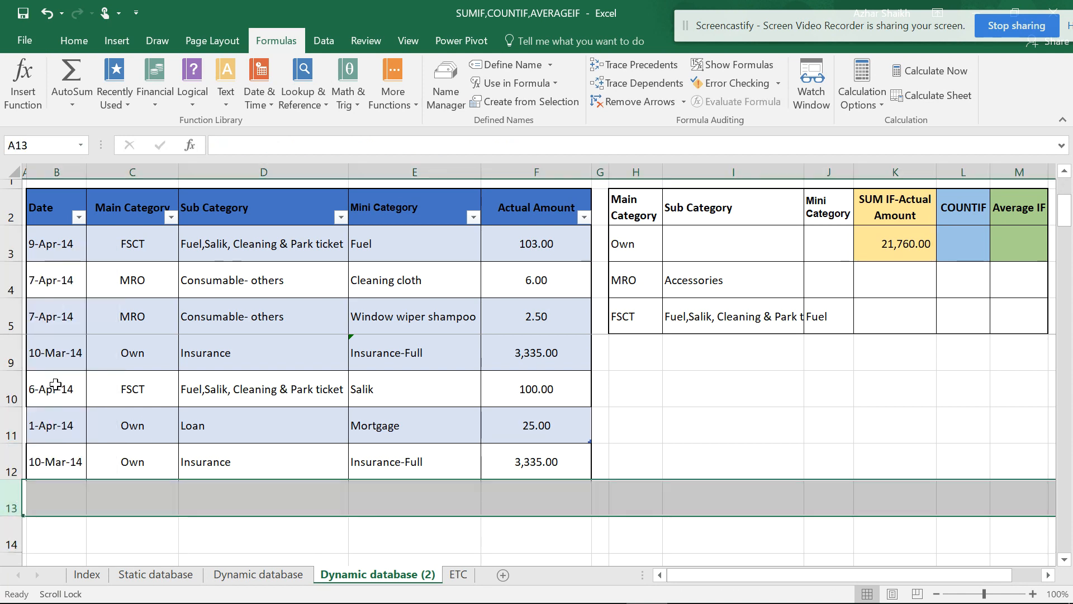
click(882, 237)
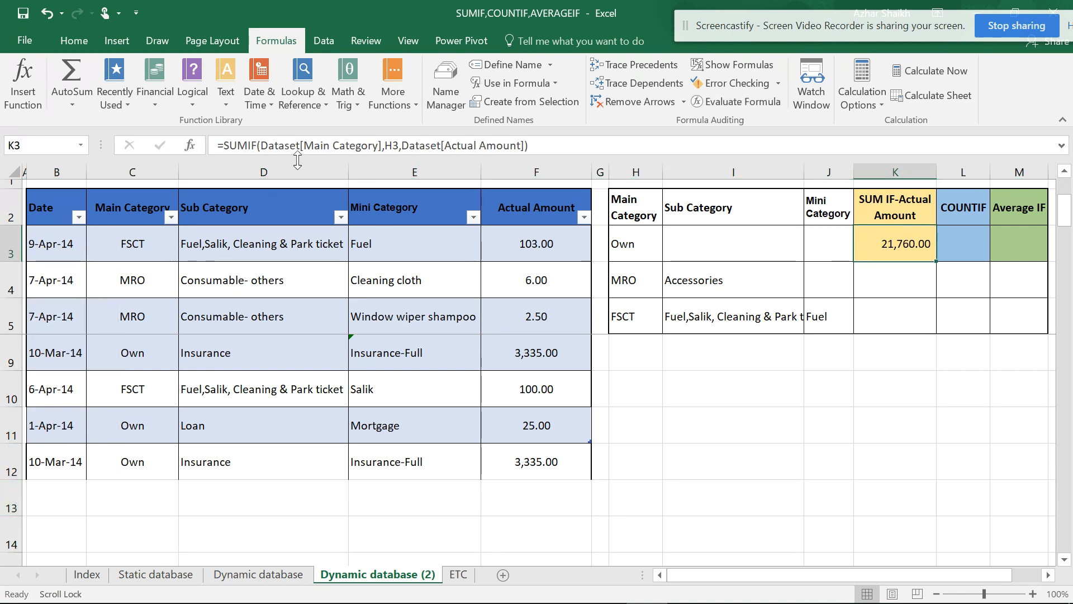
text(=)
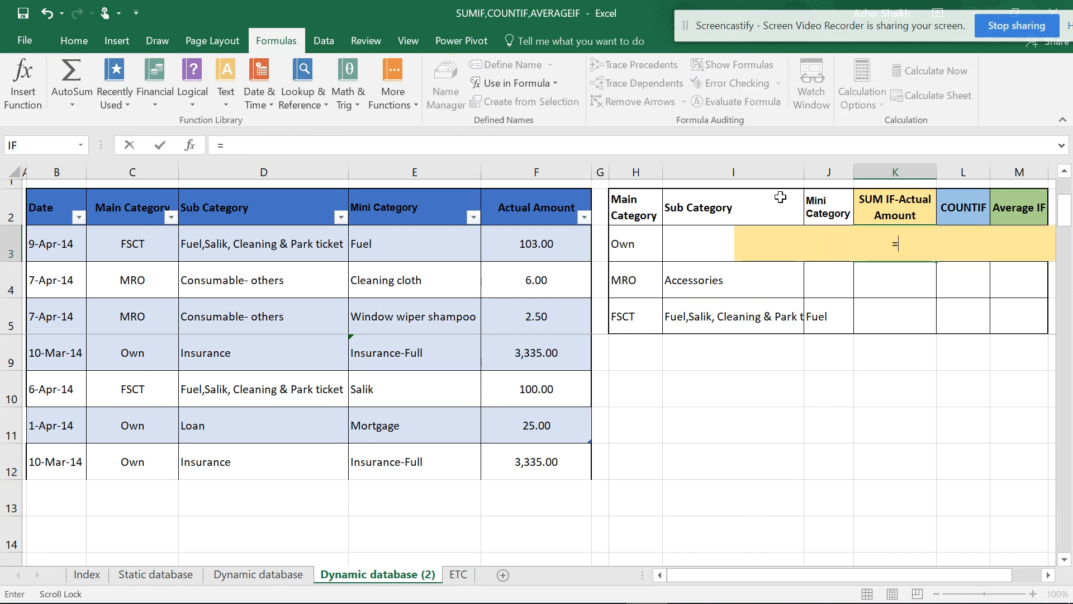
text(sumif)
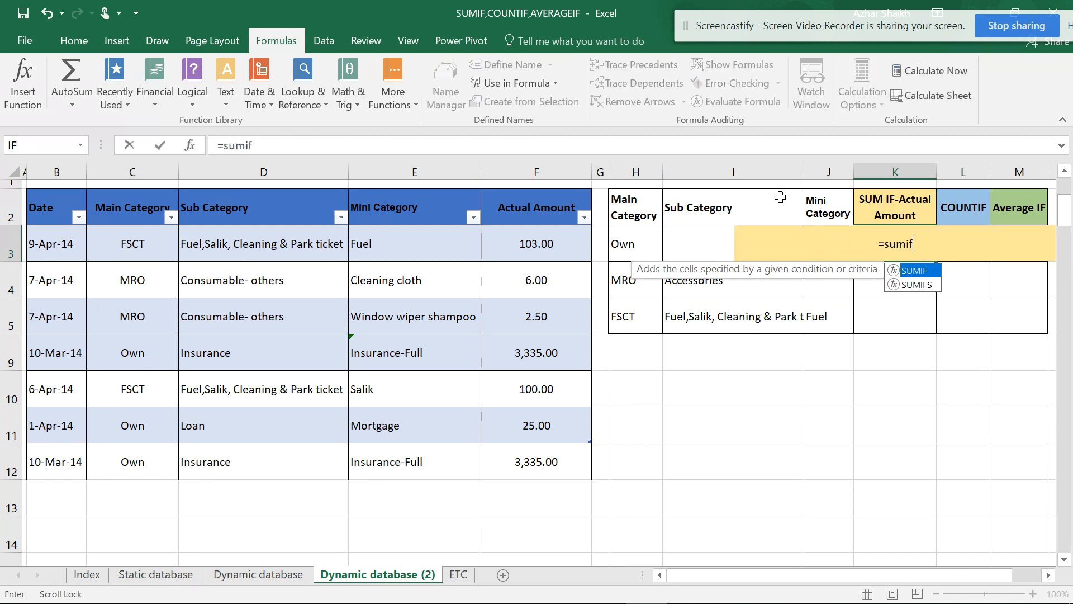
text(()
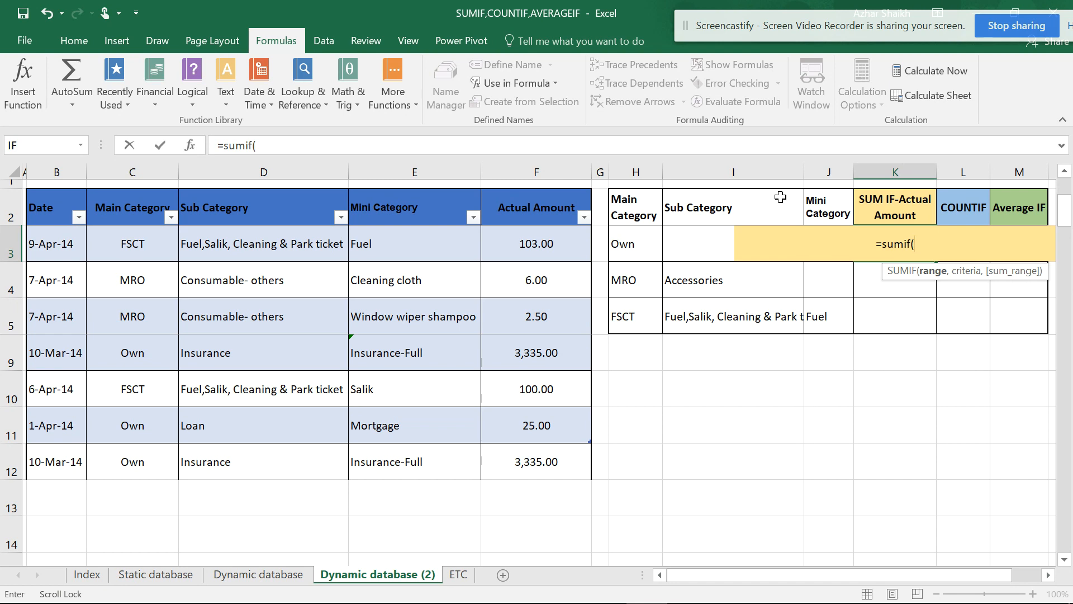
click(132, 205)
drag(132, 205, 130, 502)
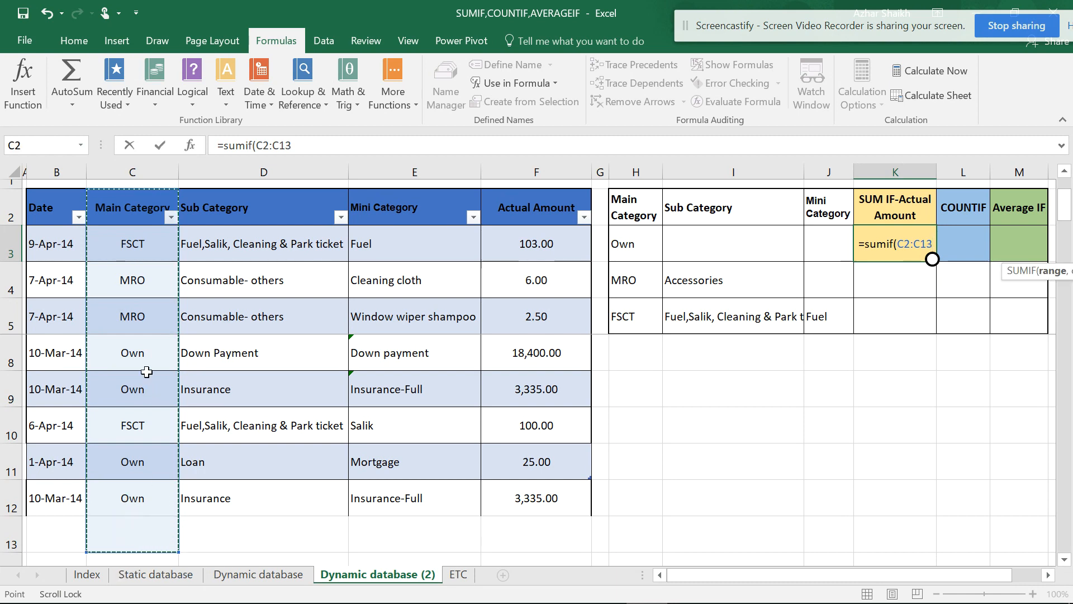
scroll(150, 335, up, 1)
click(150, 204)
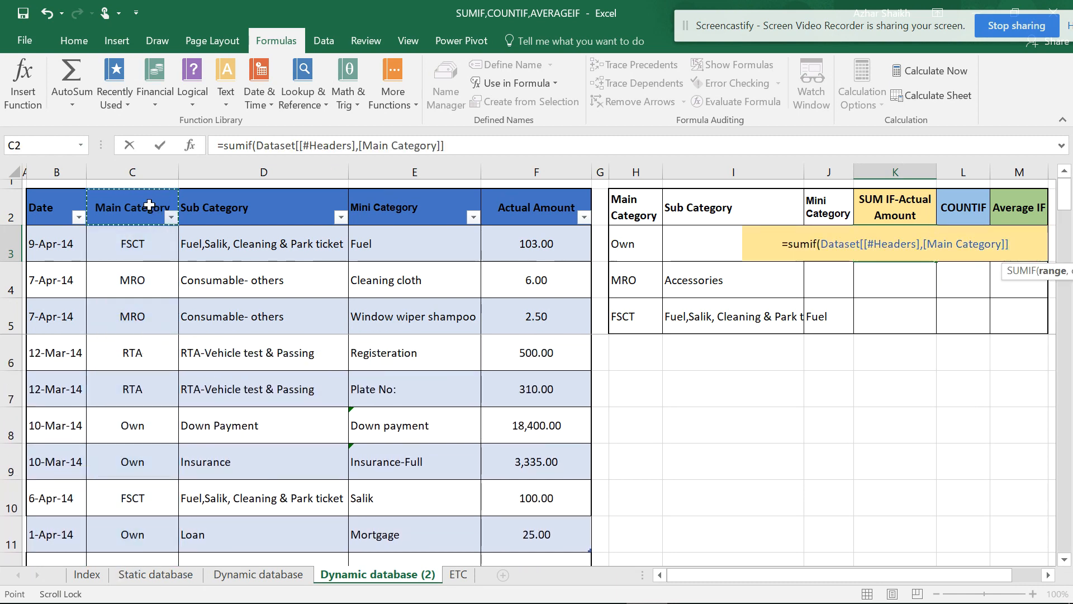
drag(150, 233, 141, 548)
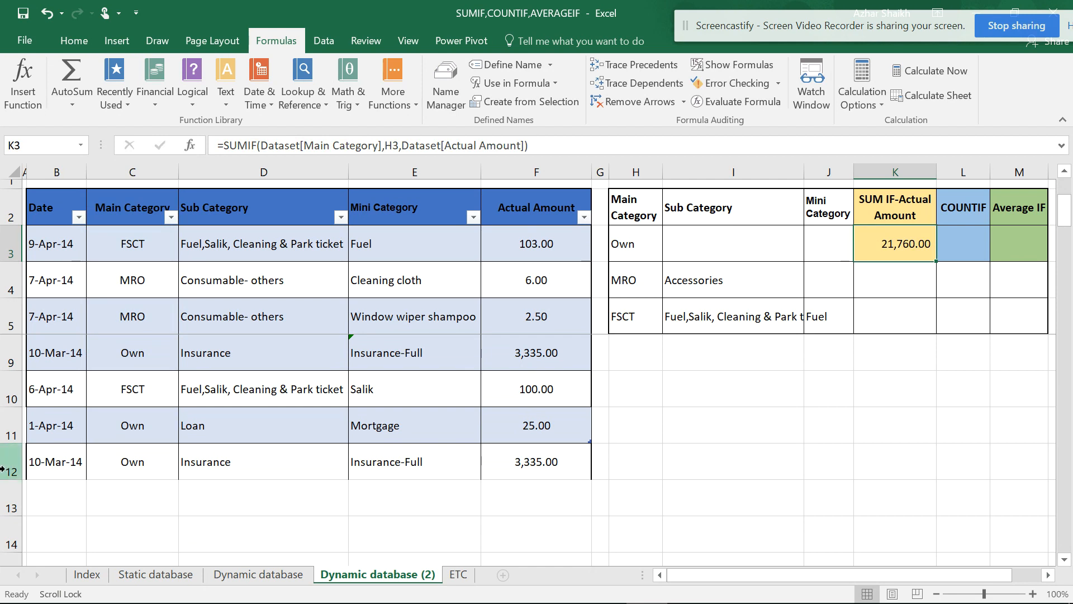
- Delete row 12, the pasted Insurance entry directly below the table
click(2, 468)
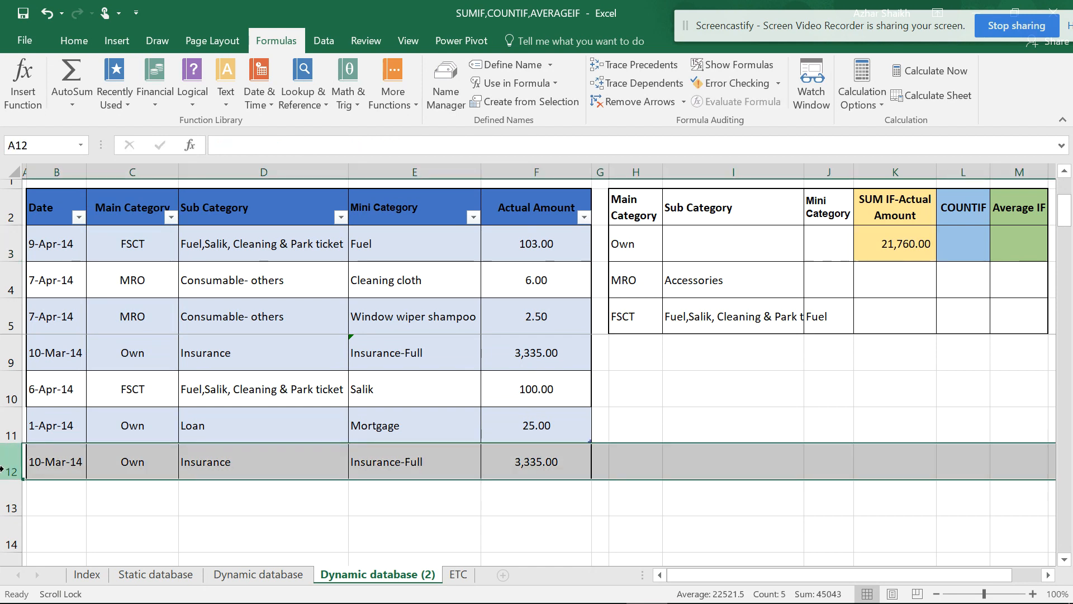
right_click(3, 468)
click(52, 355)
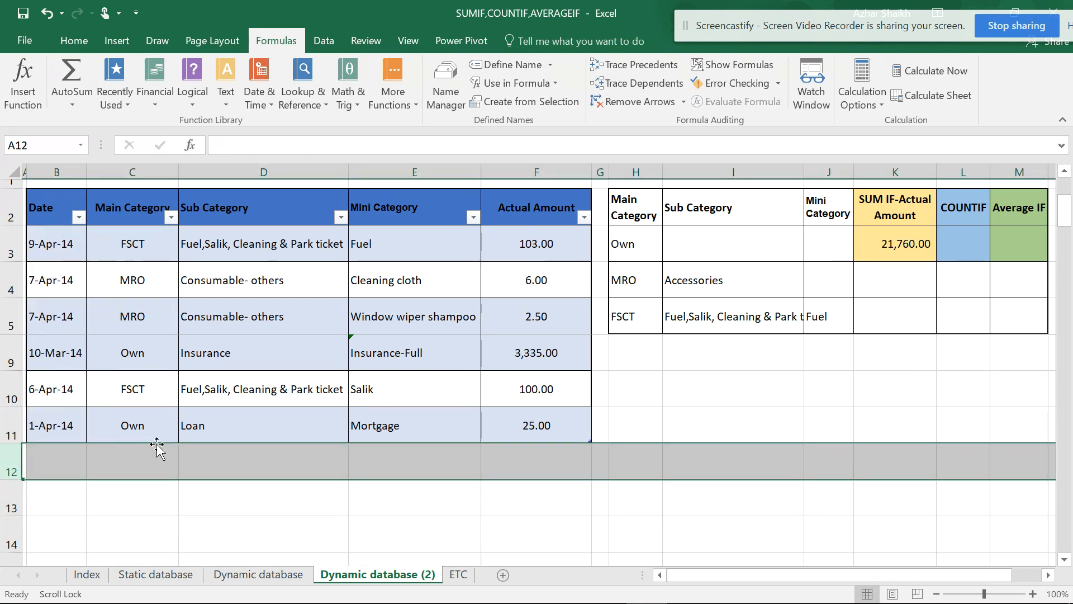
click(906, 246)
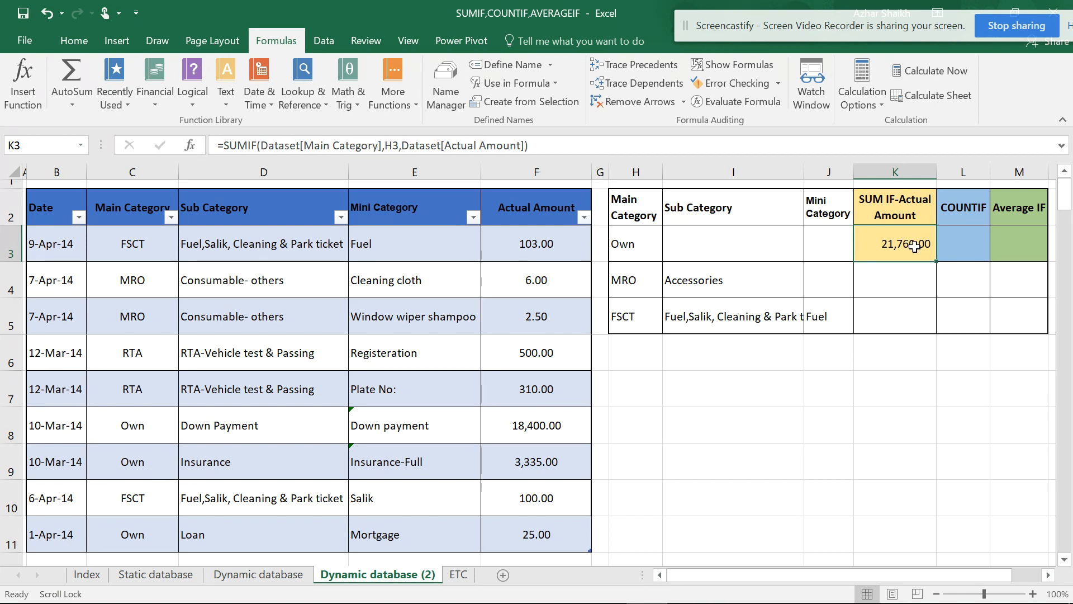
text(=sumif(C:C)
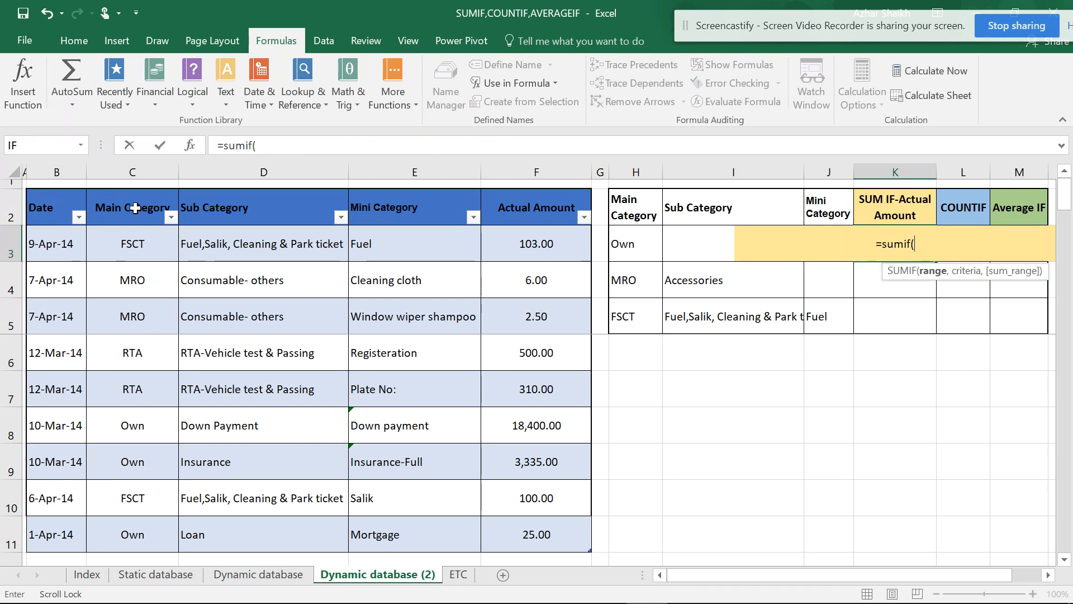
click(134, 173)
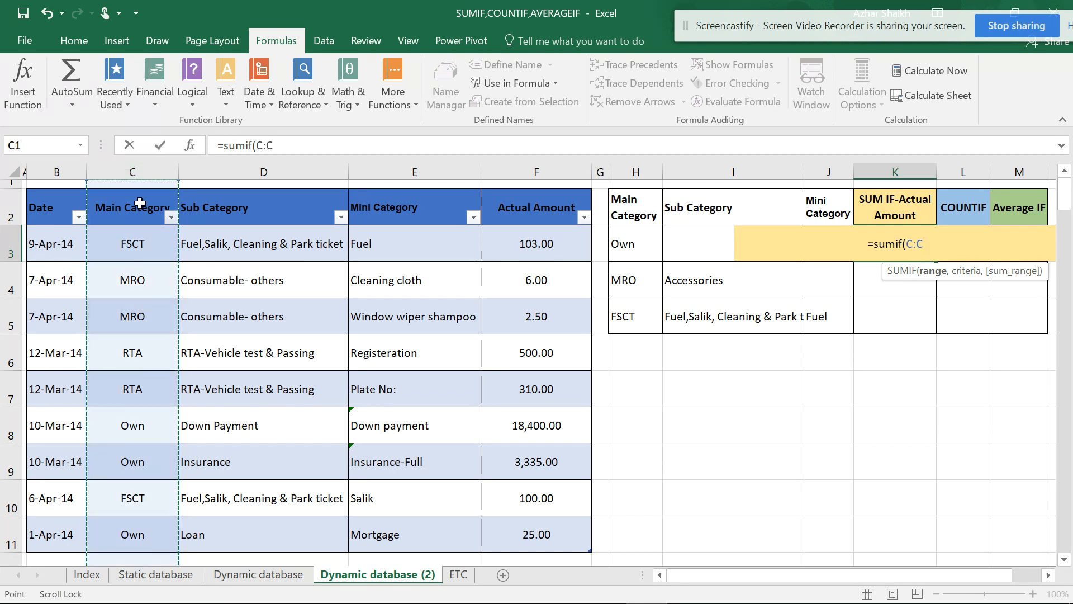
click(140, 201)
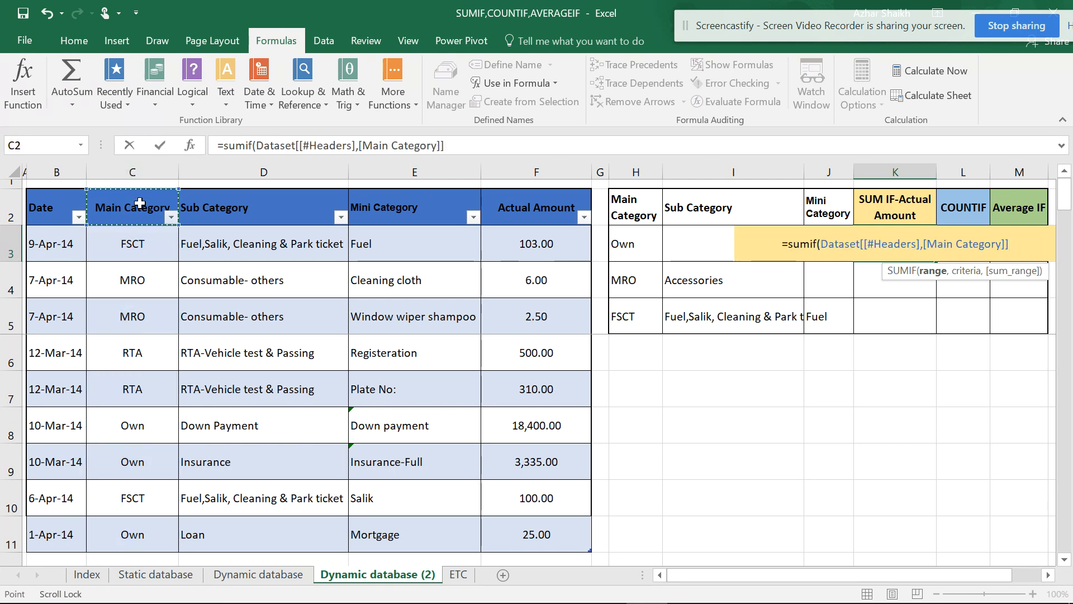
click(141, 168)
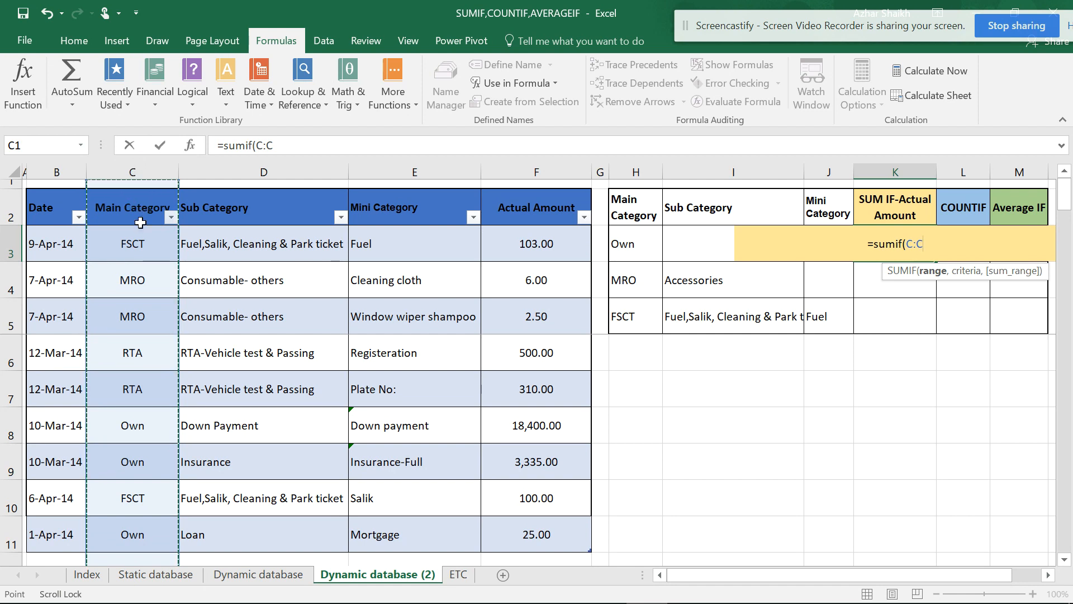
drag(143, 209, 150, 547)
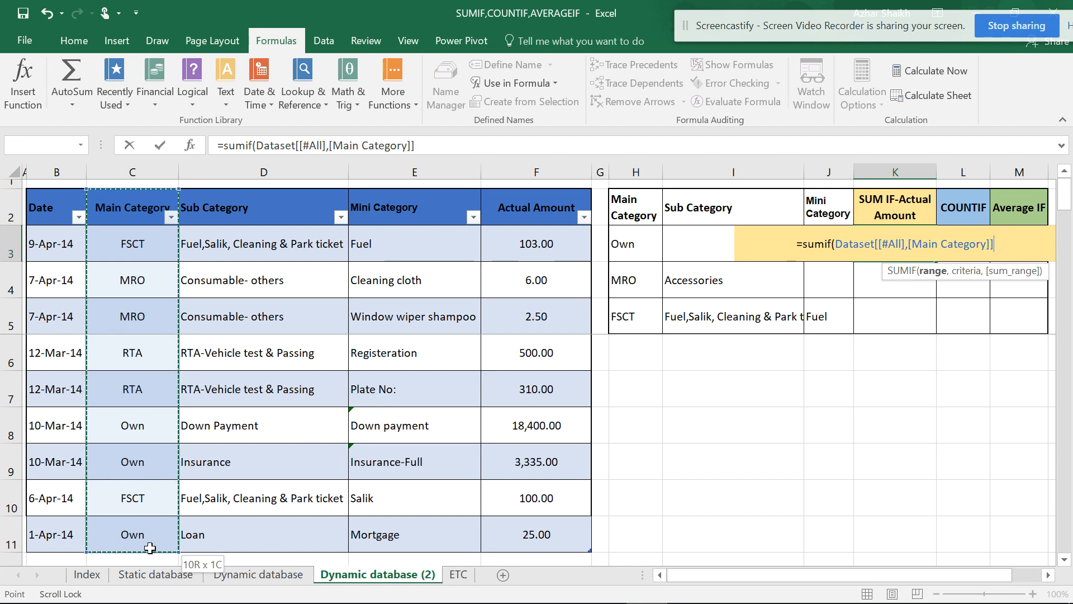
drag(150, 547, 153, 548)
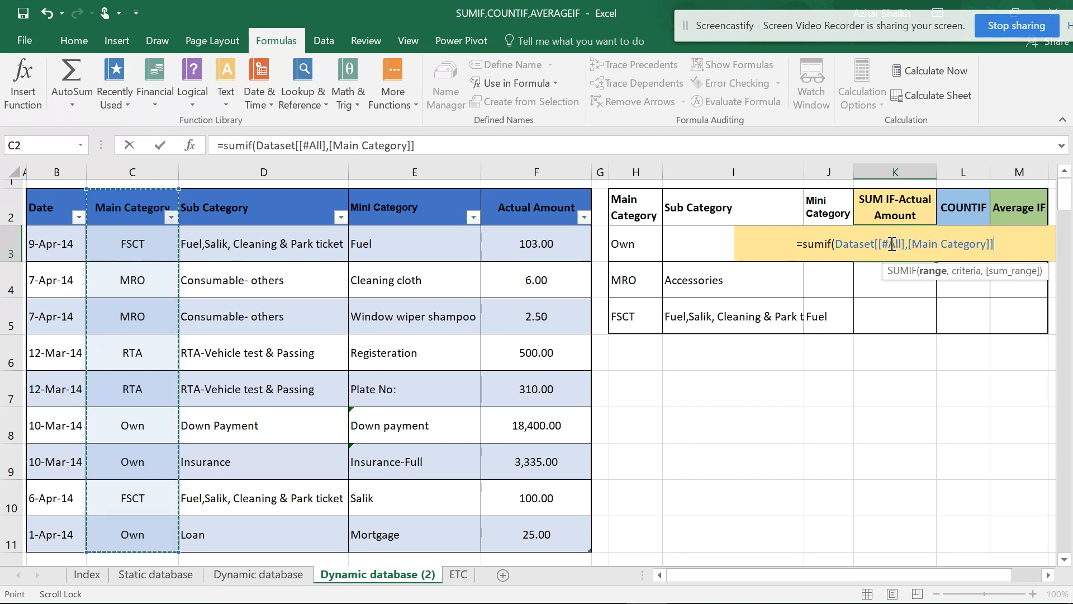
text(,)
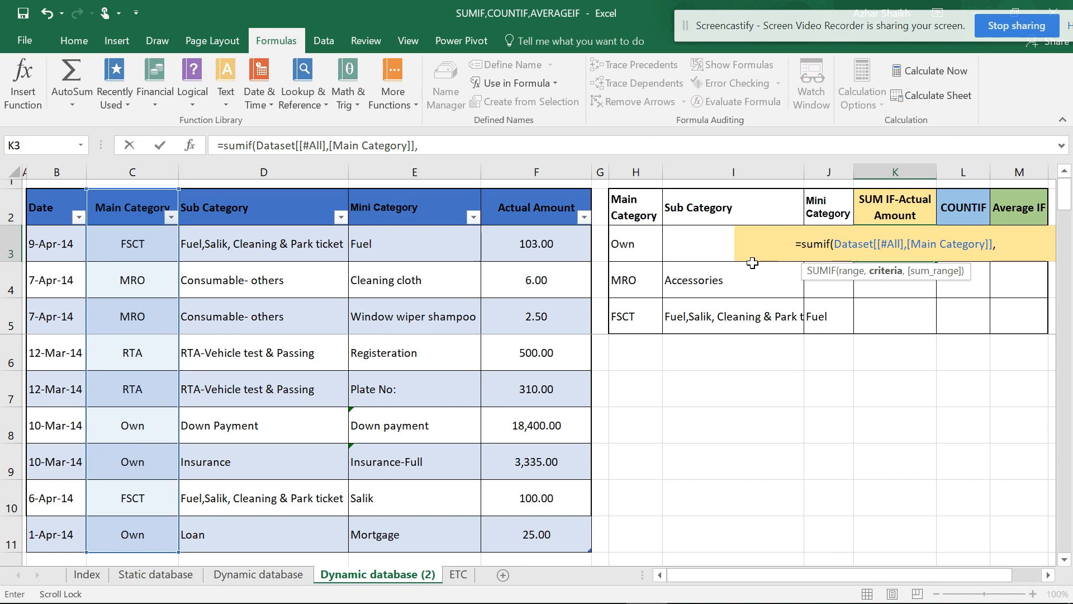
click(628, 246)
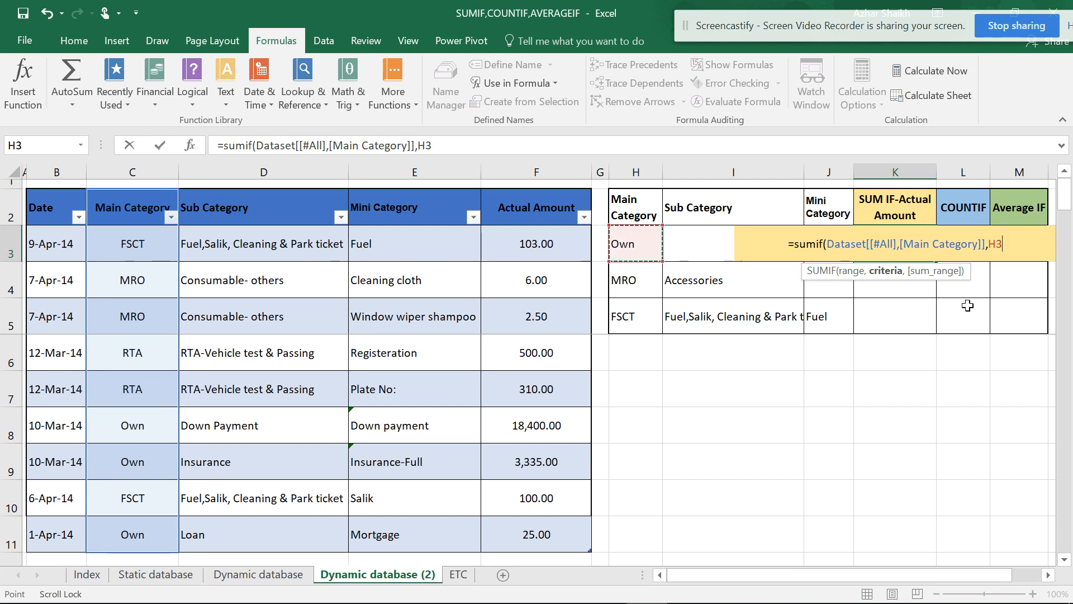
text(,)
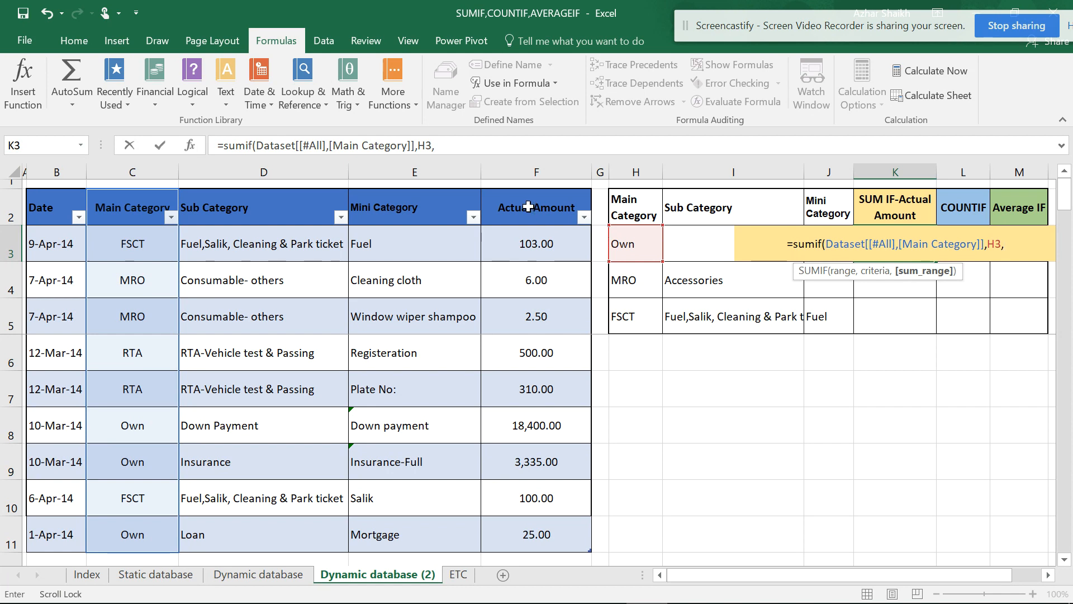
drag(528, 209, 545, 498)
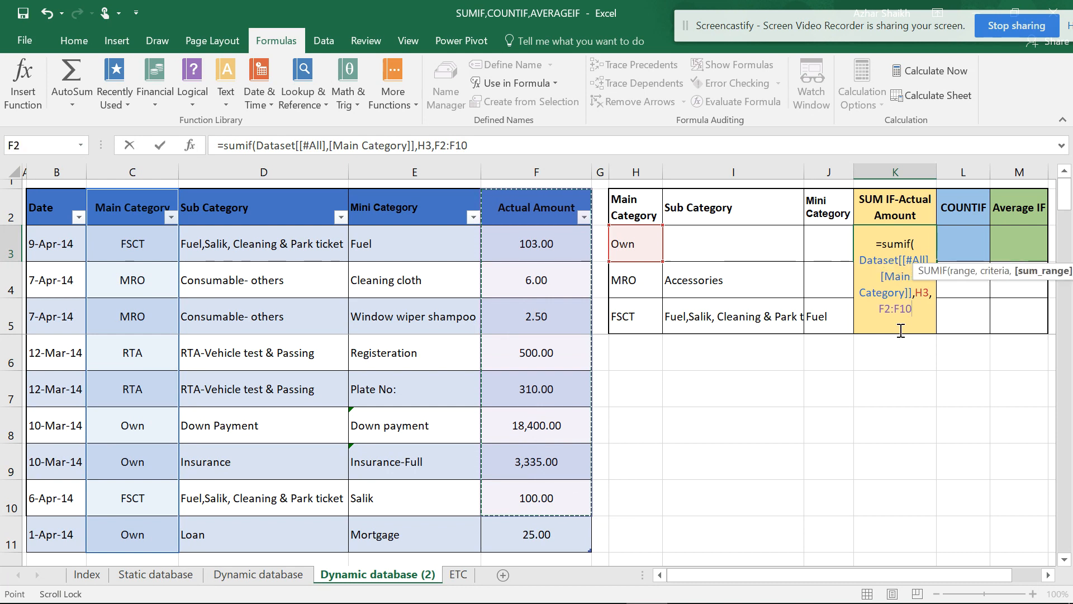
drag(550, 207, 541, 532)
key(BackSpace)
key(Escape)
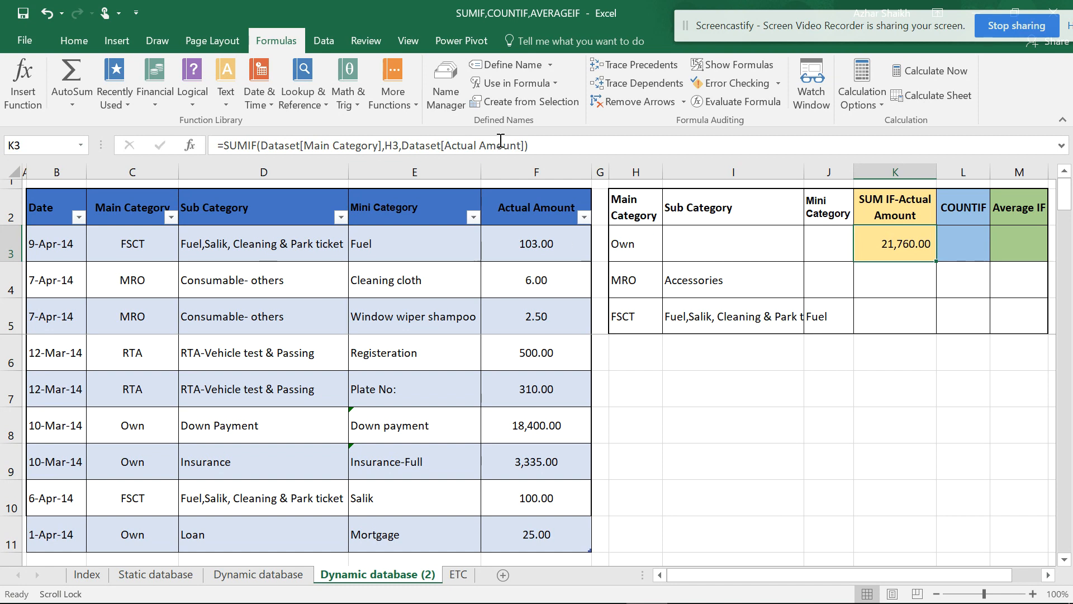
drag(530, 144, 401, 144)
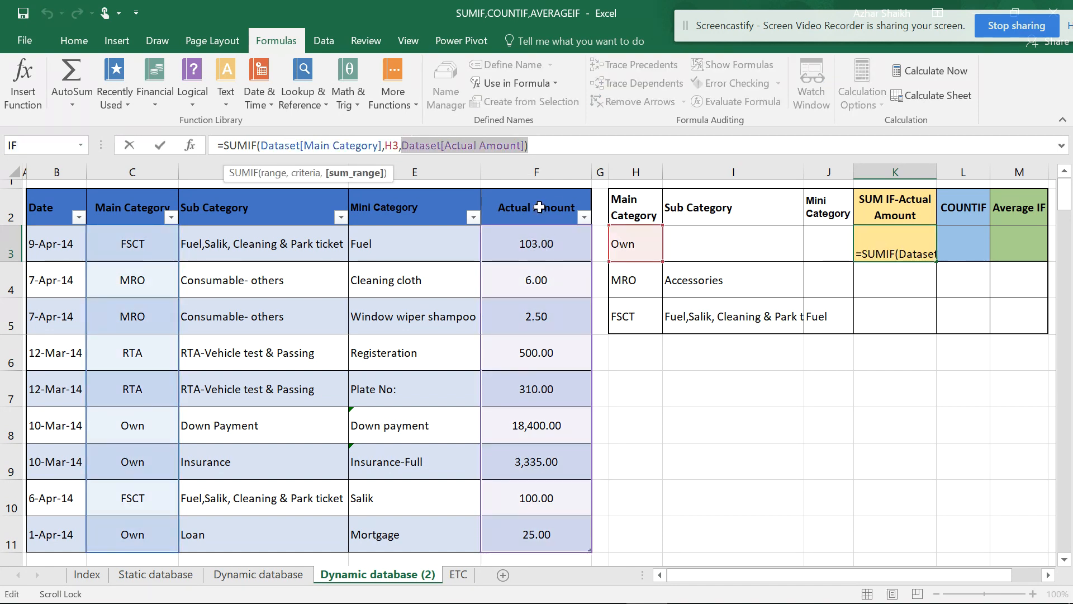
drag(537, 205, 559, 538)
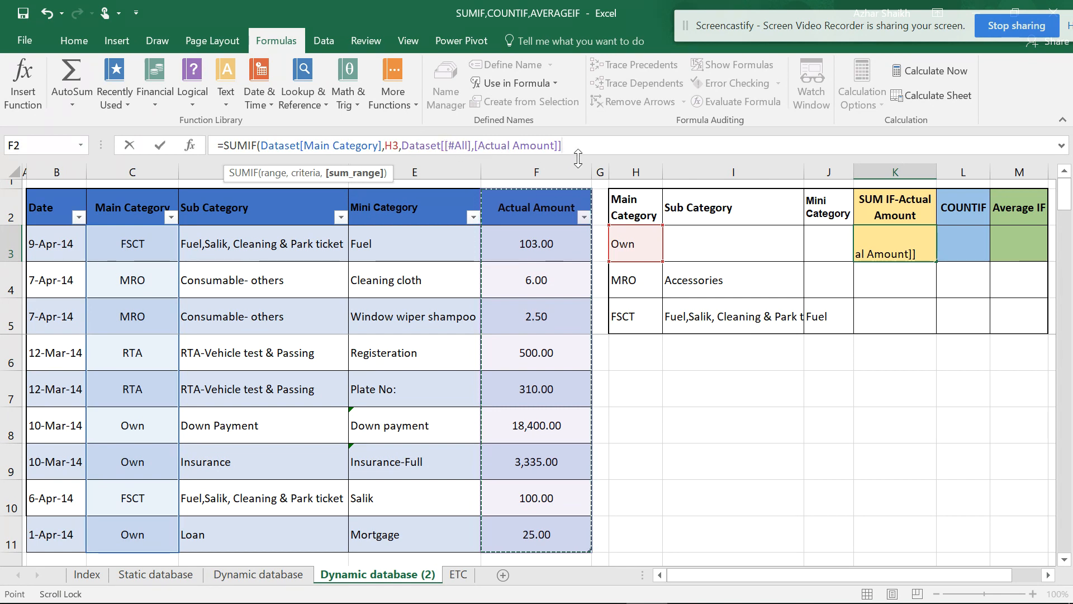
key(ctrl+Return)
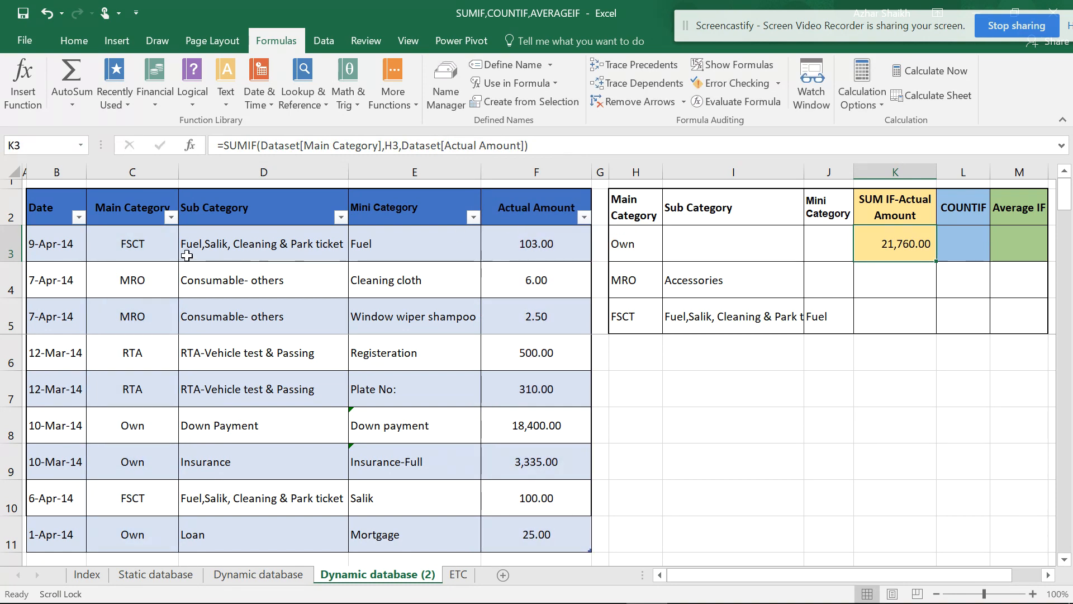
- Rebuild the SUMIF in K3 with Dataset's whole Main Category column, header included, as the range and H3 as the criterion
click(140, 236)
click(890, 242)
drag(262, 141, 611, 159)
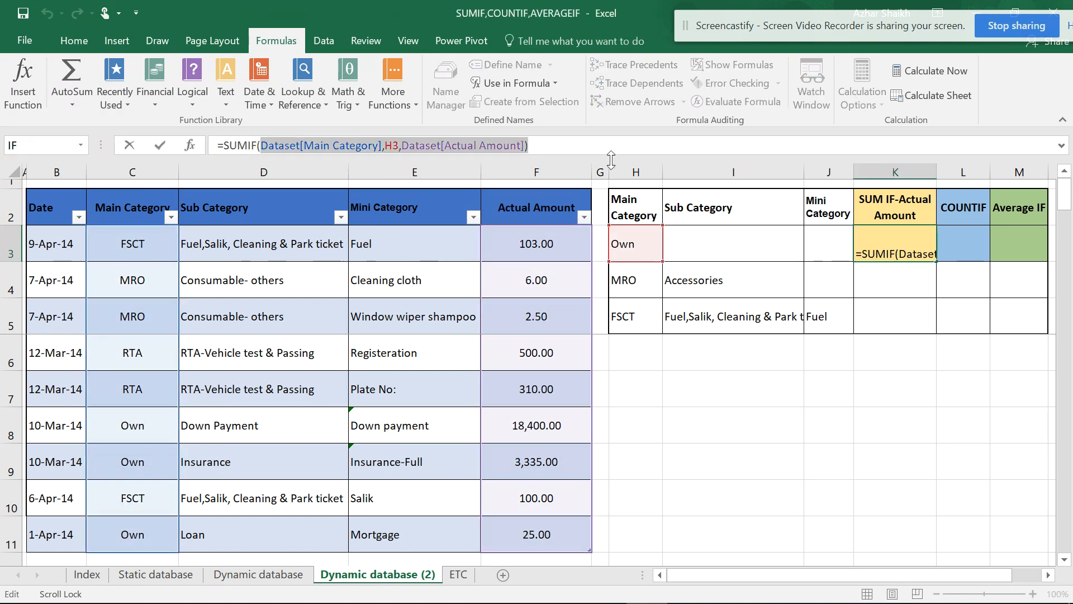
key(BackSpace)
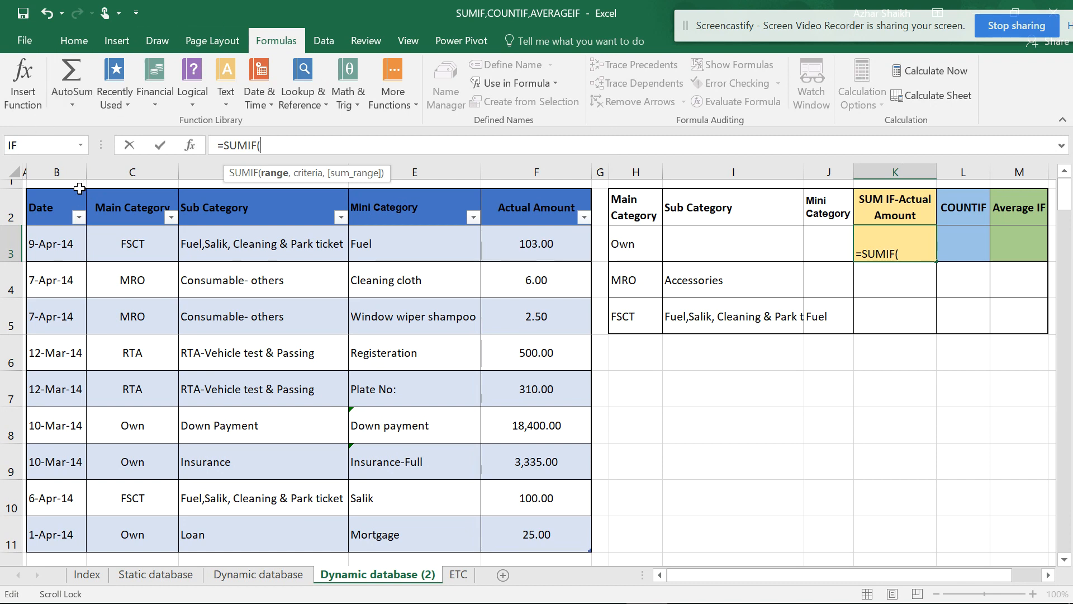
drag(114, 201, 135, 529)
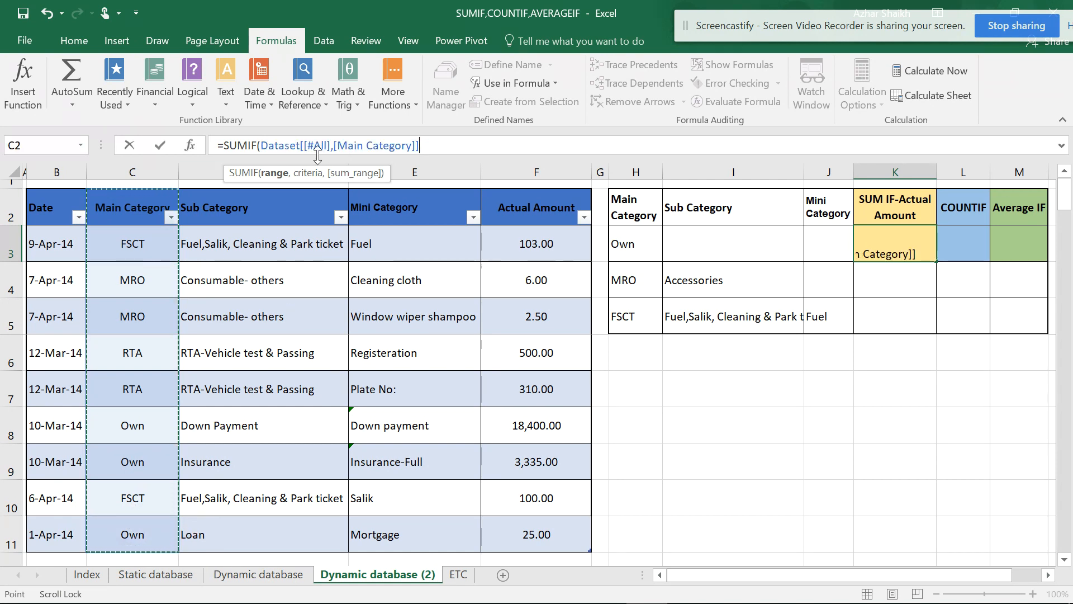
text(,)
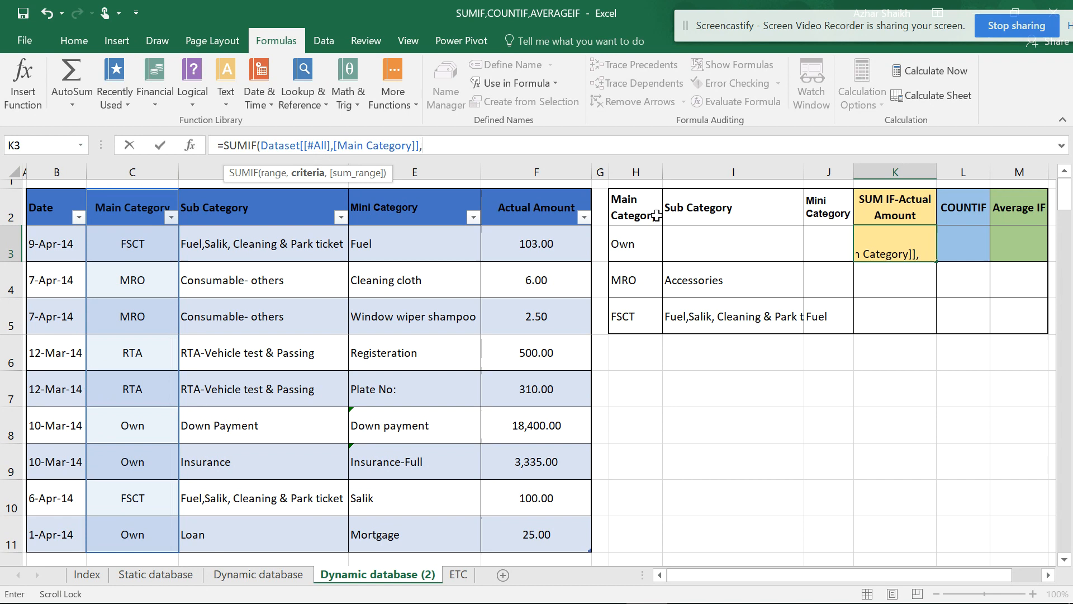
click(630, 244)
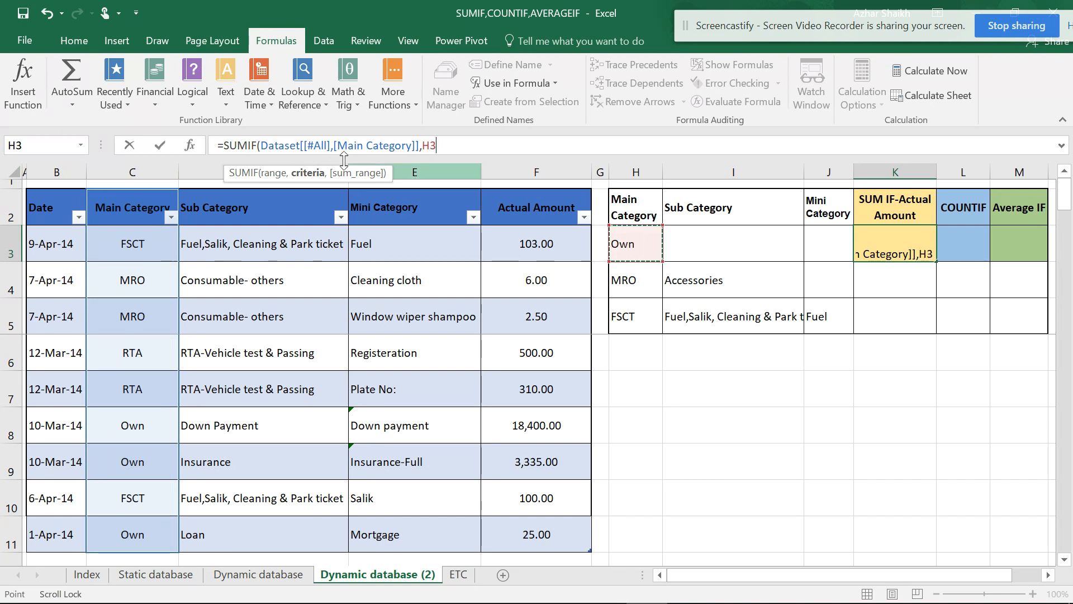
- Complete the K3 SUMIF with Dataset's whole Actual Amount column, header included, as the sum range
text(,)
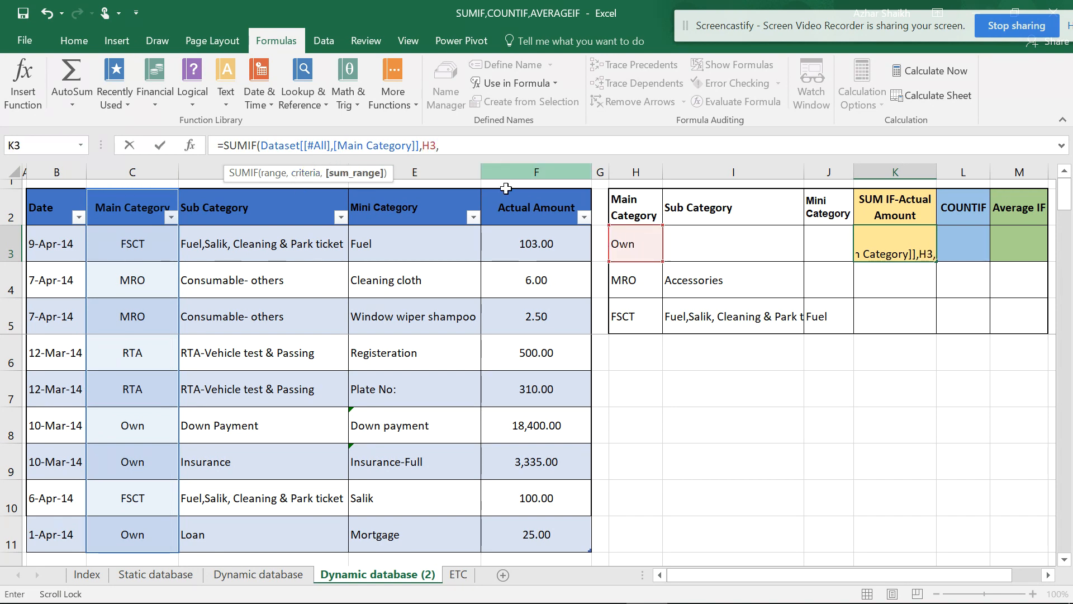
click(525, 207)
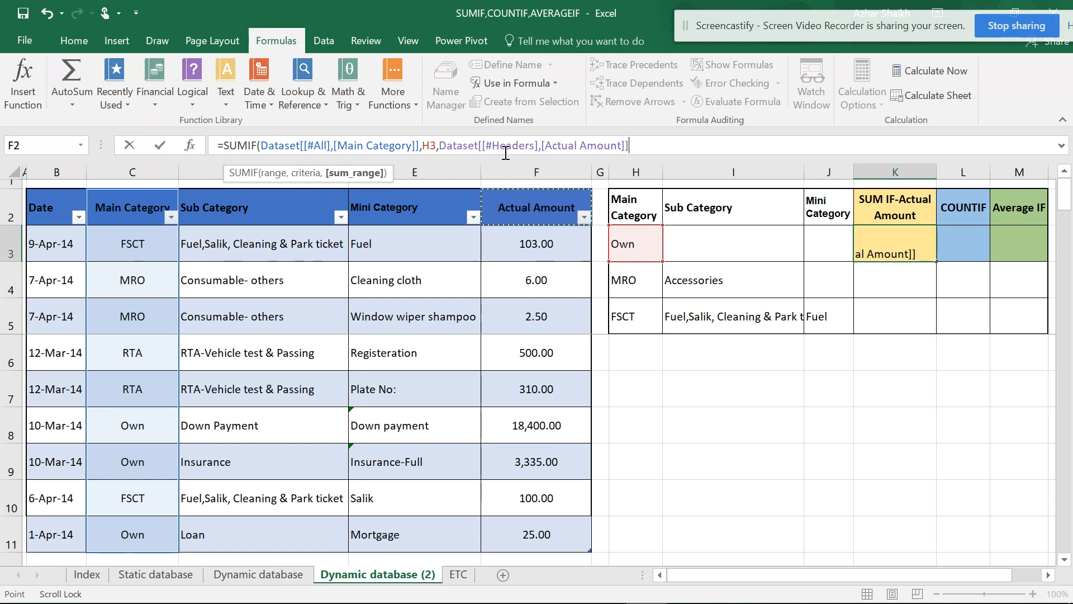
drag(541, 218, 542, 492)
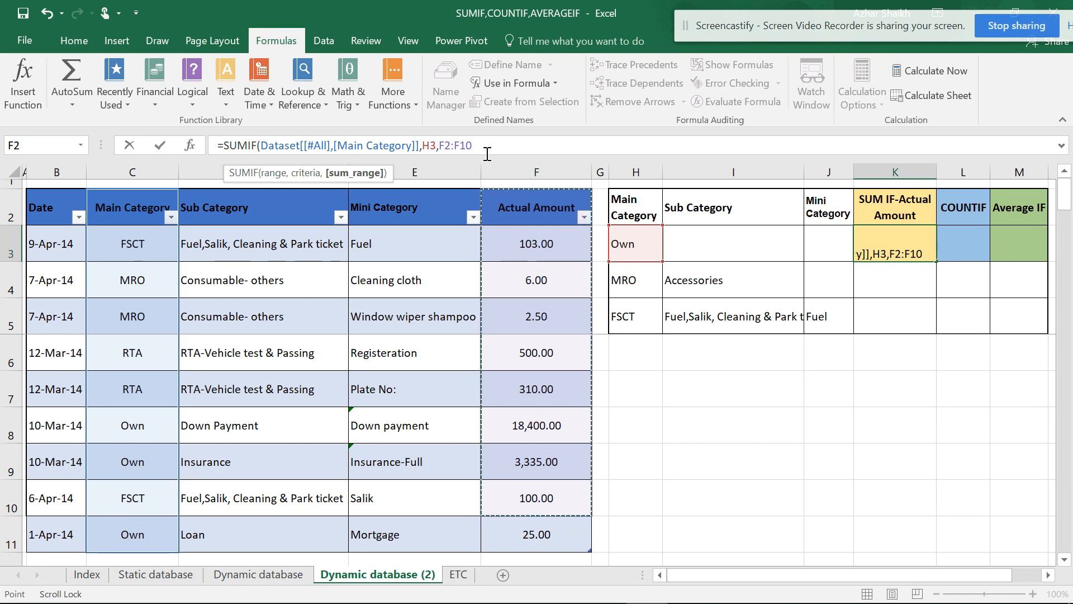
drag(513, 208, 523, 534)
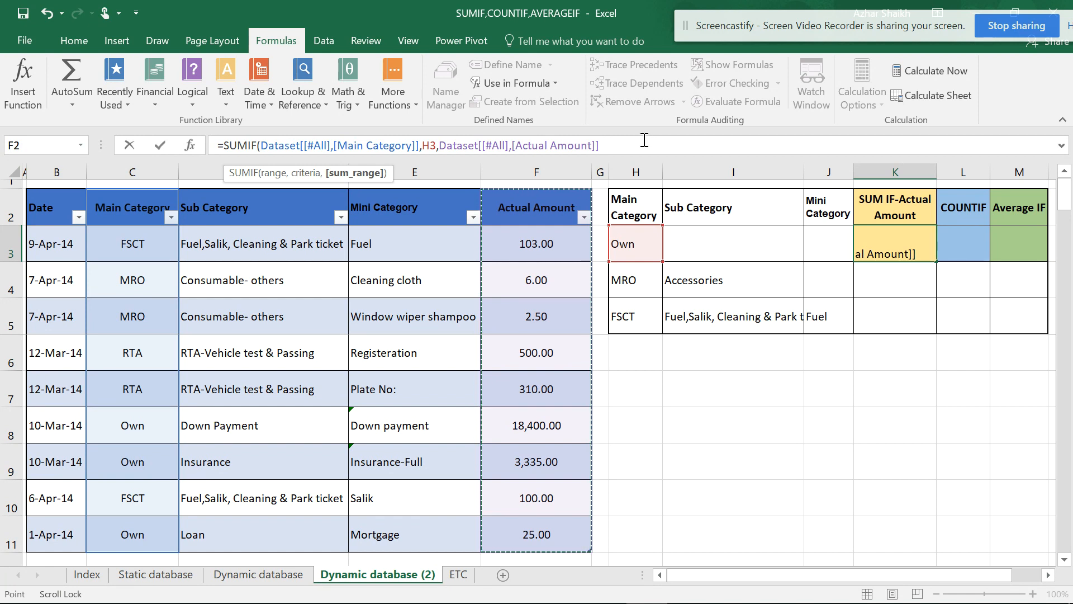
text())
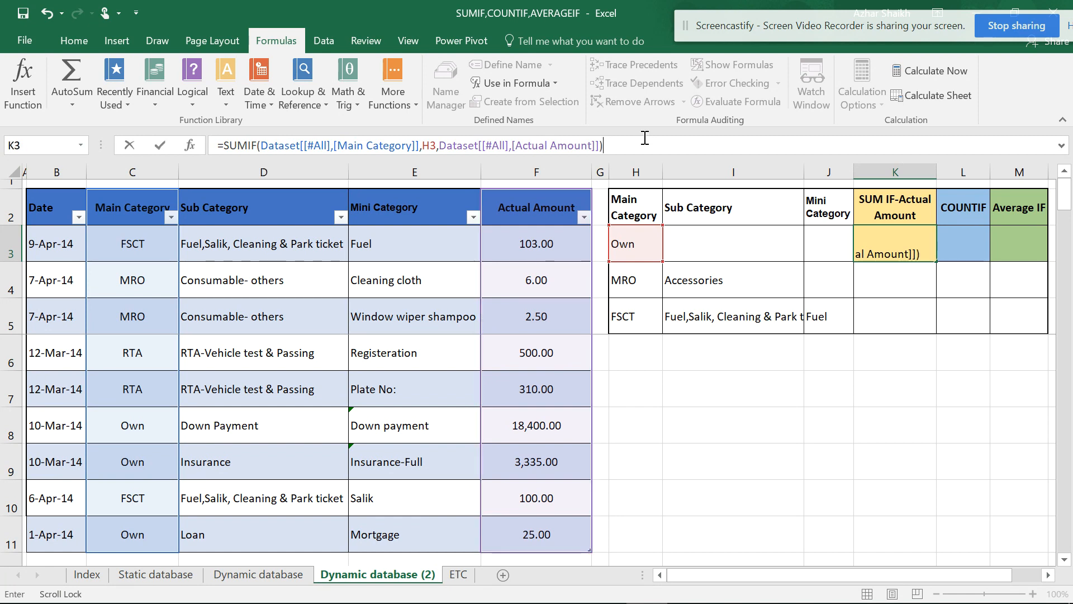
key(Return)
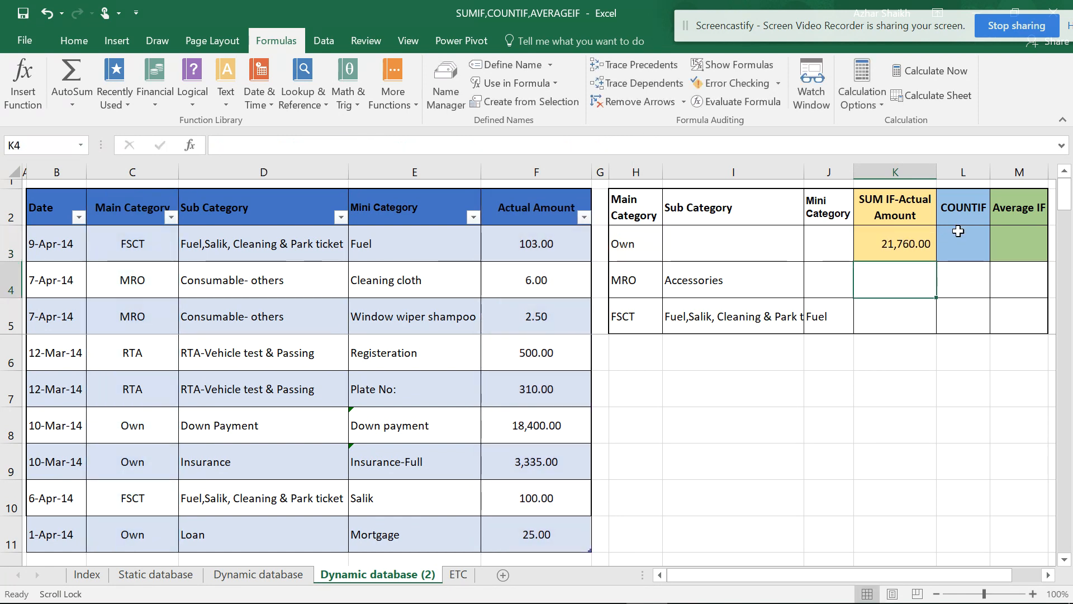
- Check the formula in K3 and review the defined names in the Name Manager
click(909, 249)
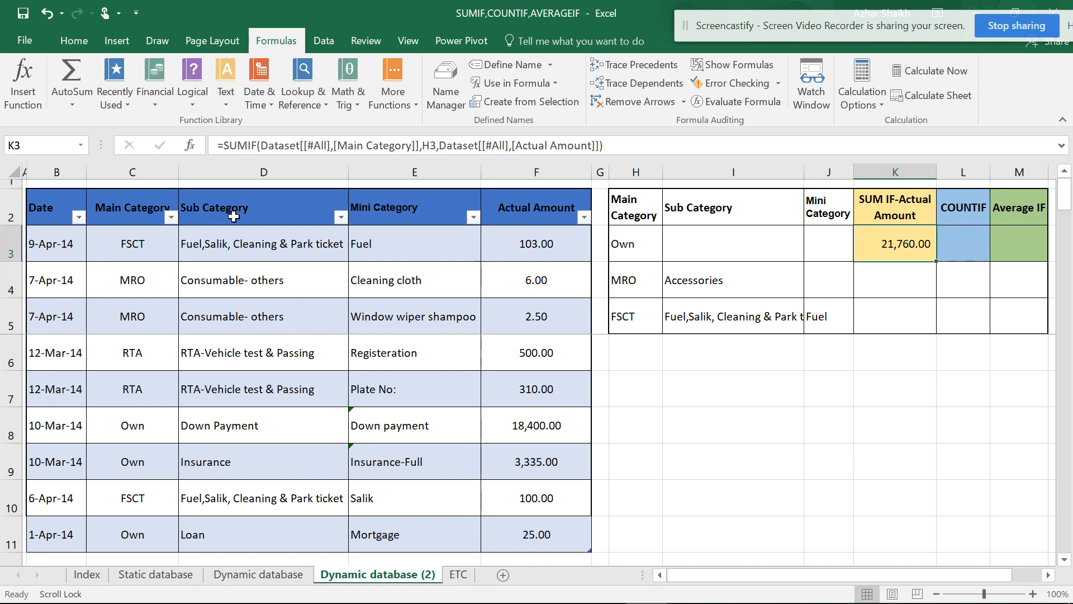
click(450, 84)
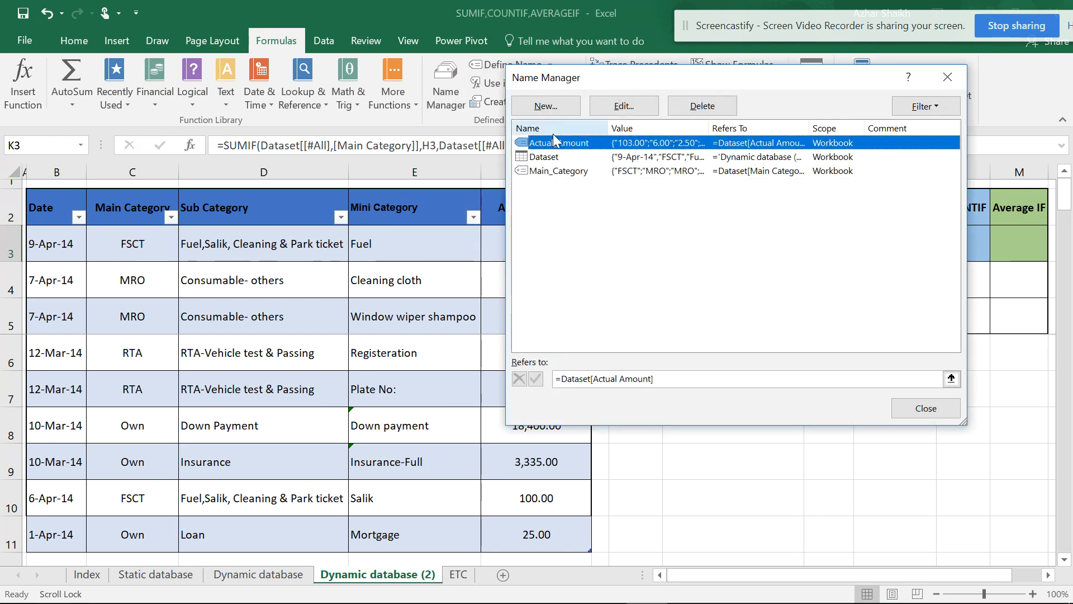
click(925, 408)
- Enter a COUNTIF in L3 using the Main_Category name as the range and H3 as the criterion
click(963, 242)
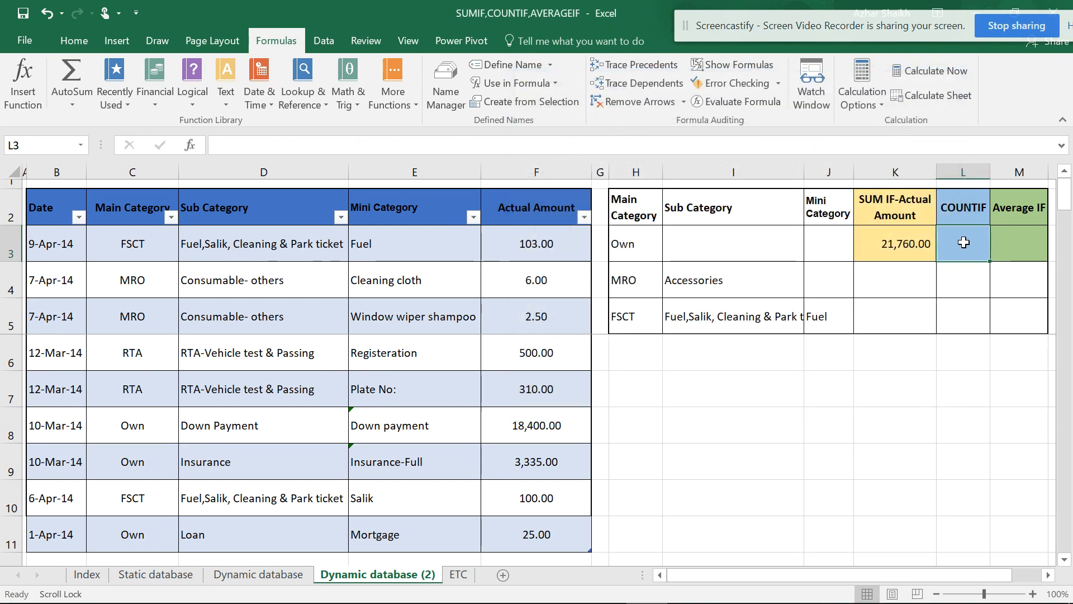
text(=)
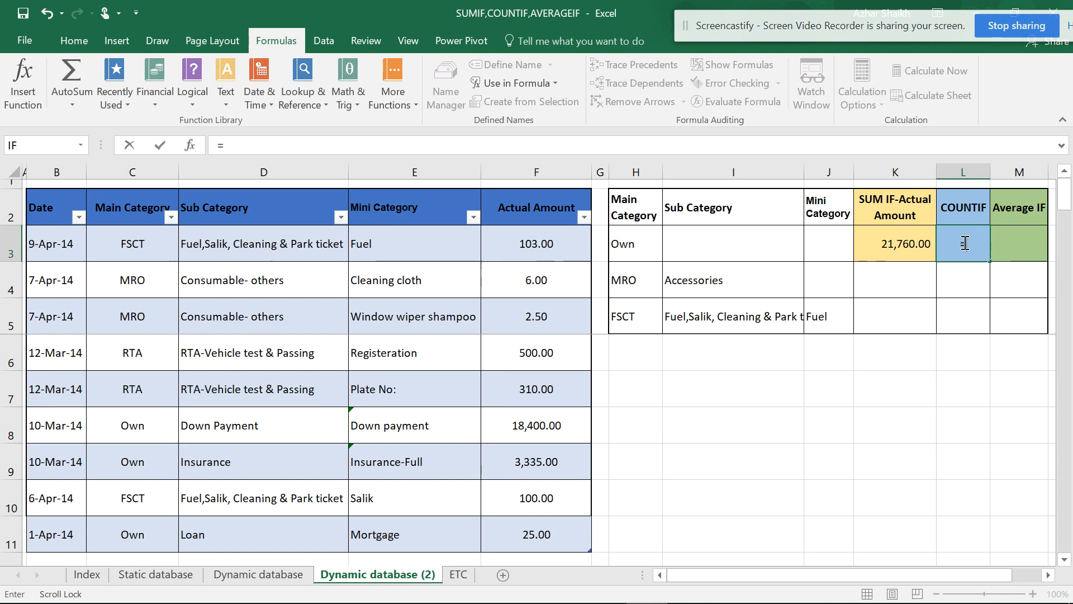
text(co)
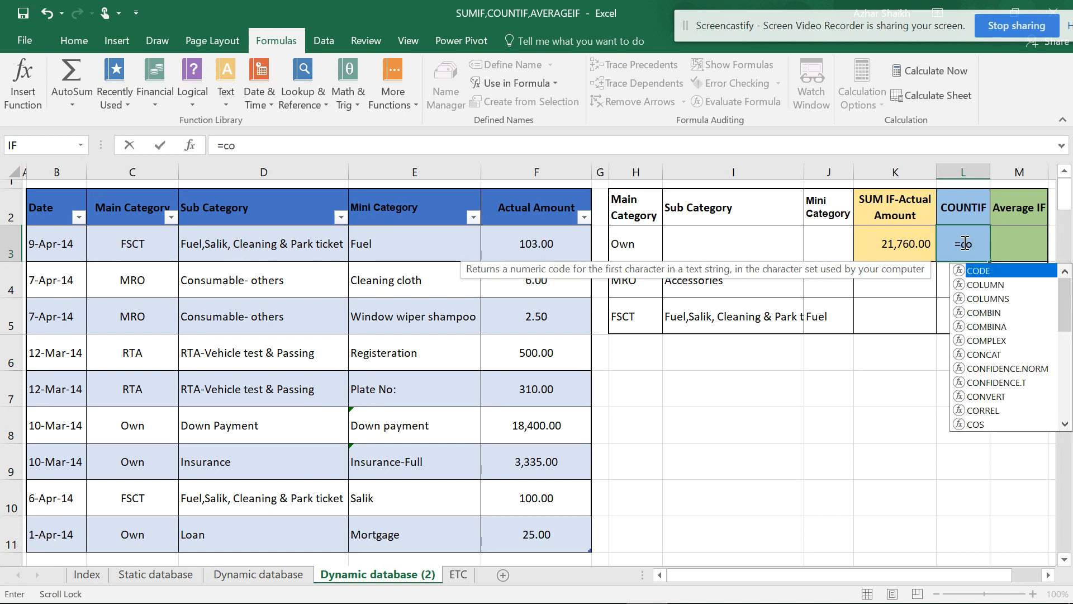
text(untif)
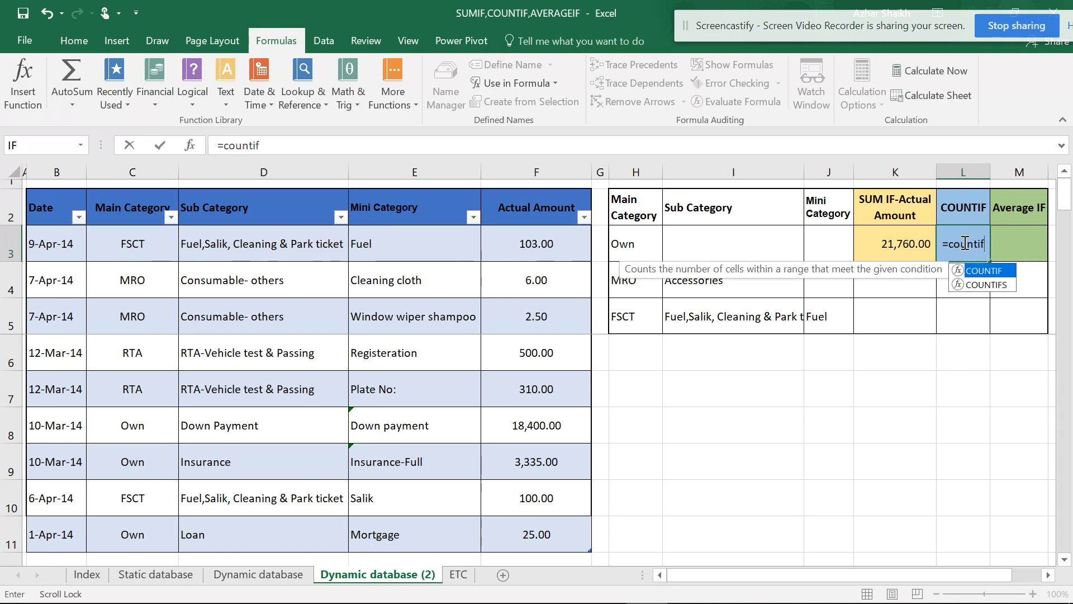
text(()
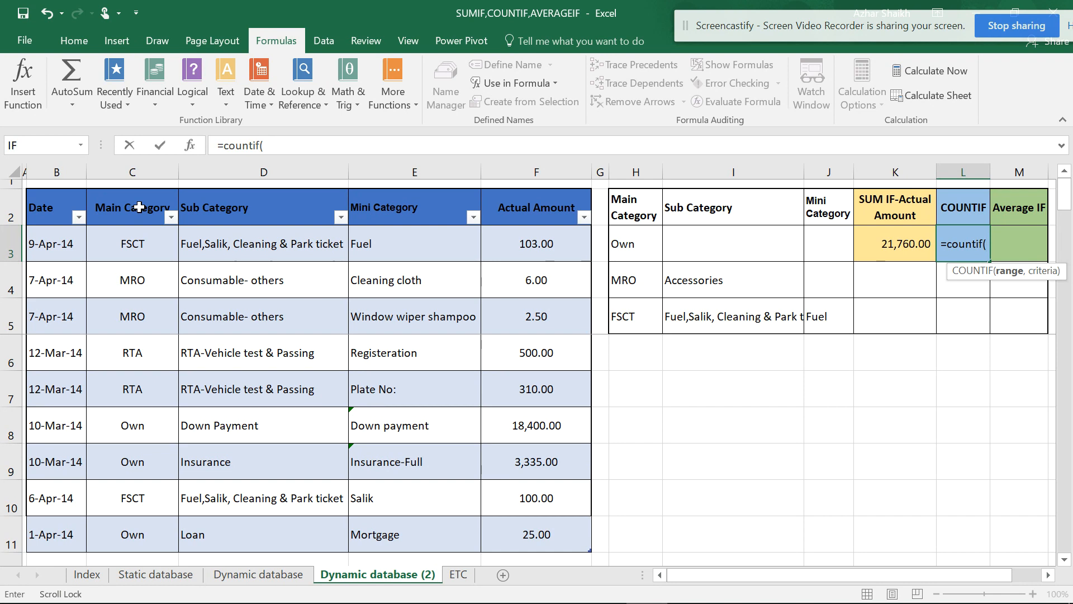
text(m)
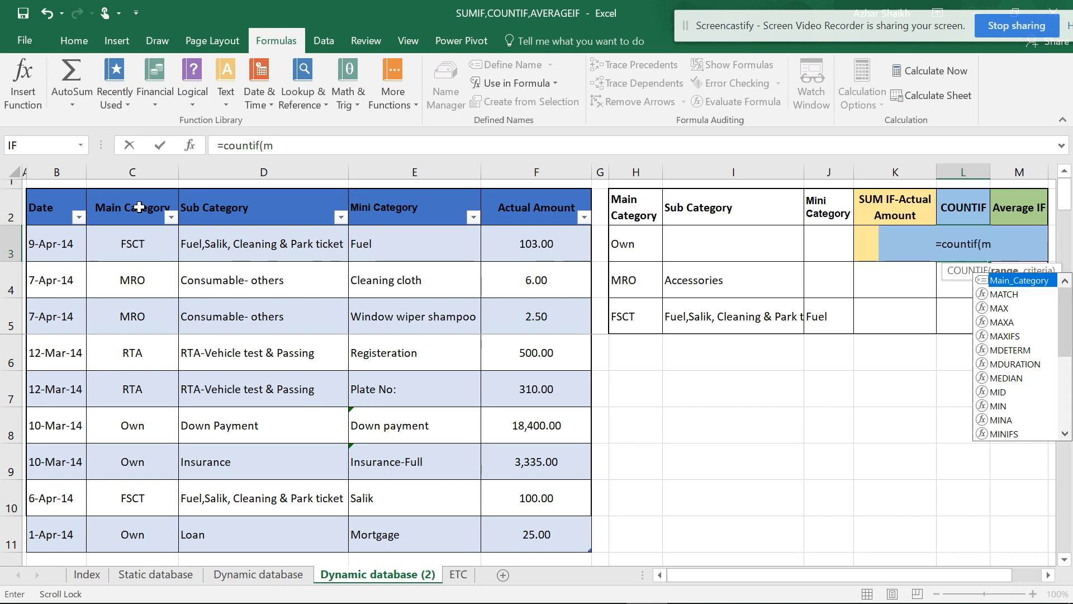
double_click(1025, 281)
text(,)
click(630, 243)
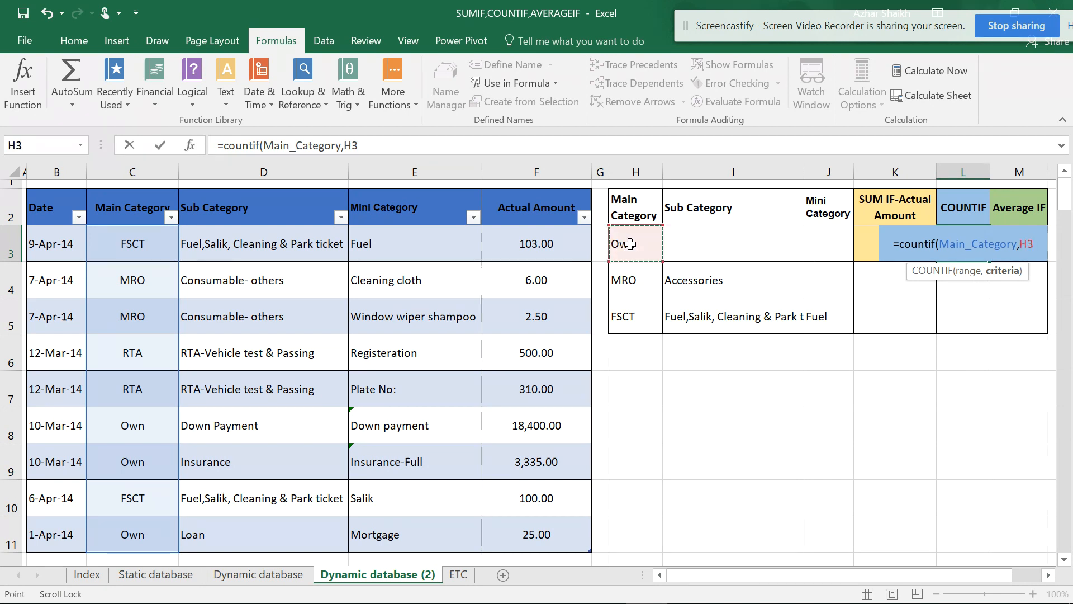
text())
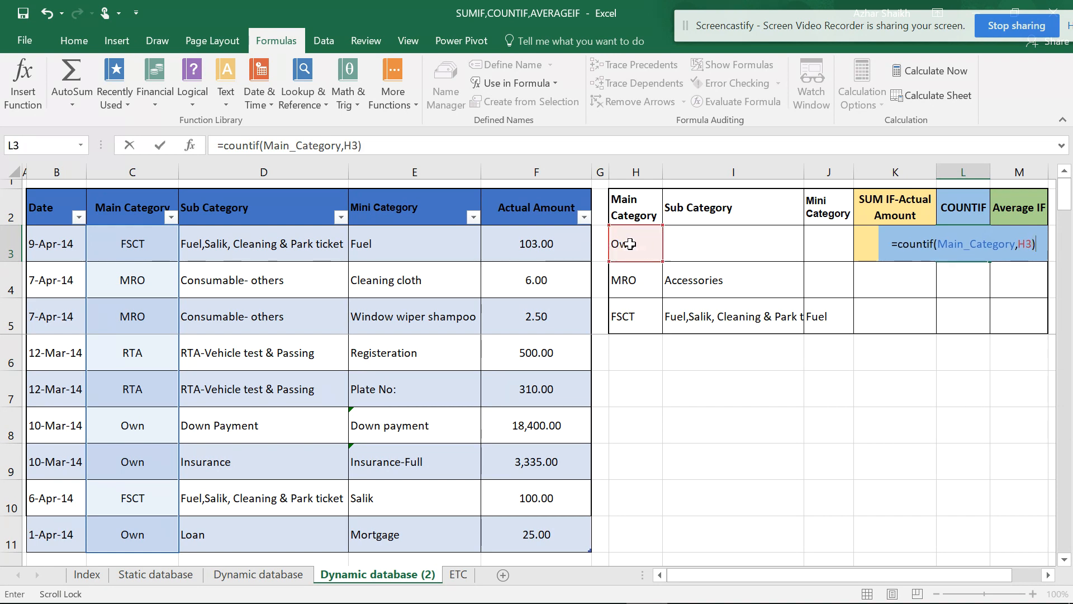
key(Return)
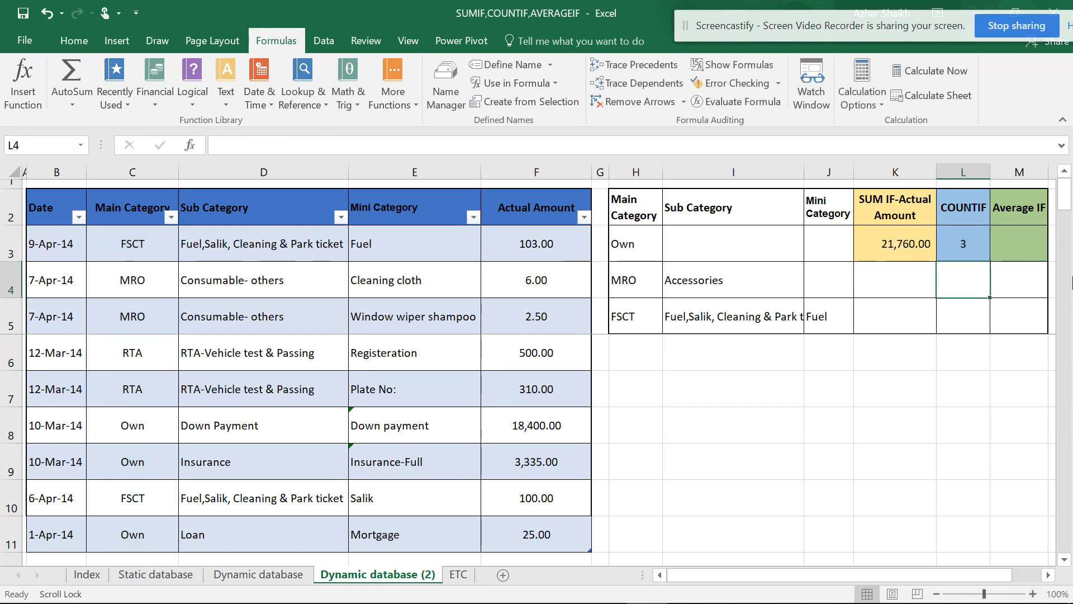
- Rebuild the COUNTIF in L3 with Dataset's whole Main Category column, header included, as the range and H3 as the criterion
click(960, 245)
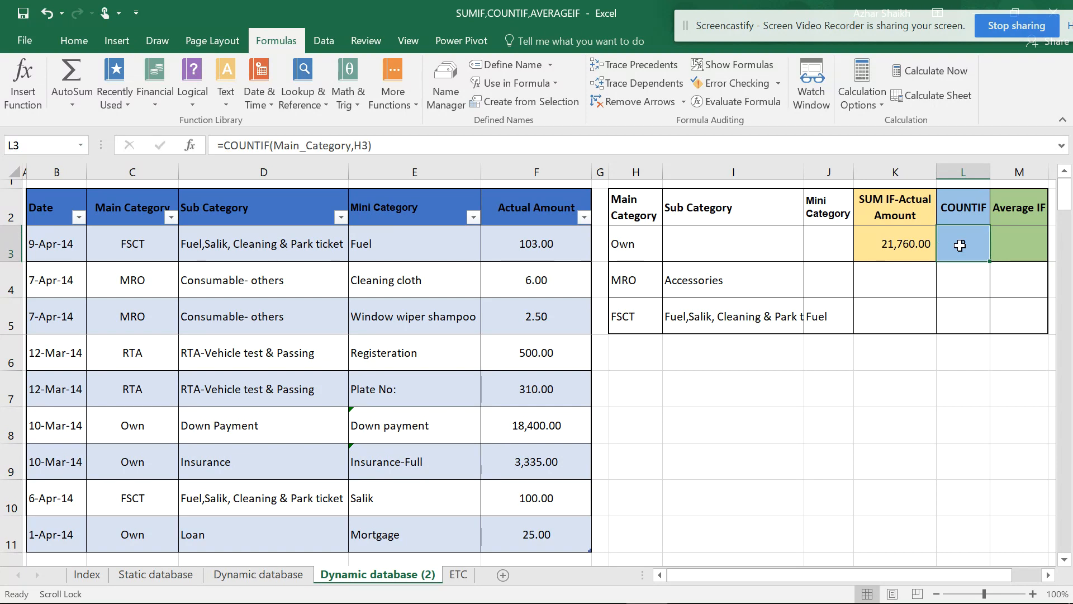
text(=)
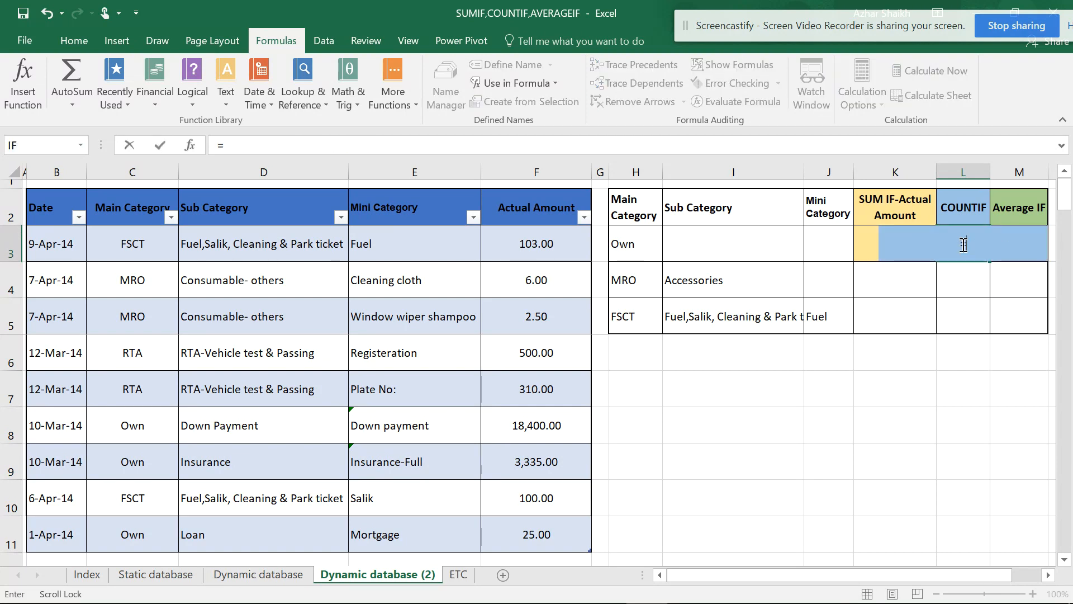
text(countif)
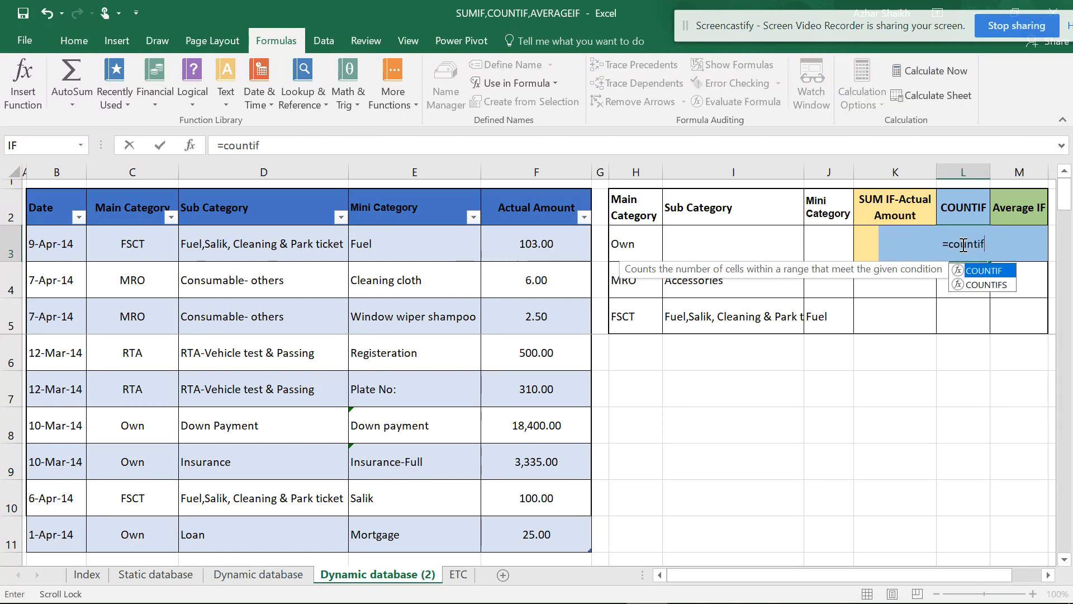
text(()
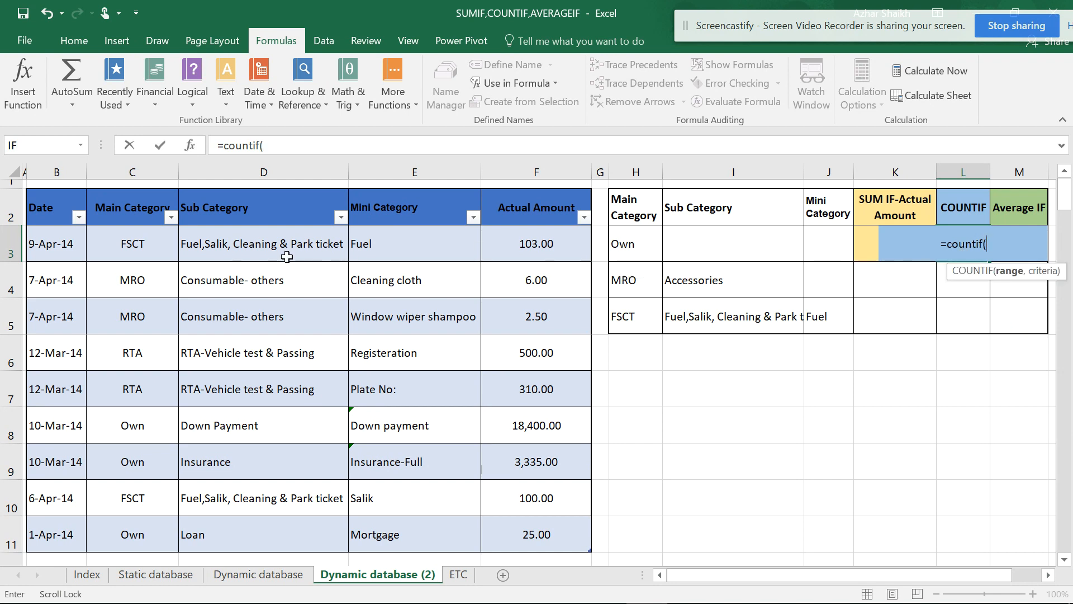
drag(130, 207, 141, 504)
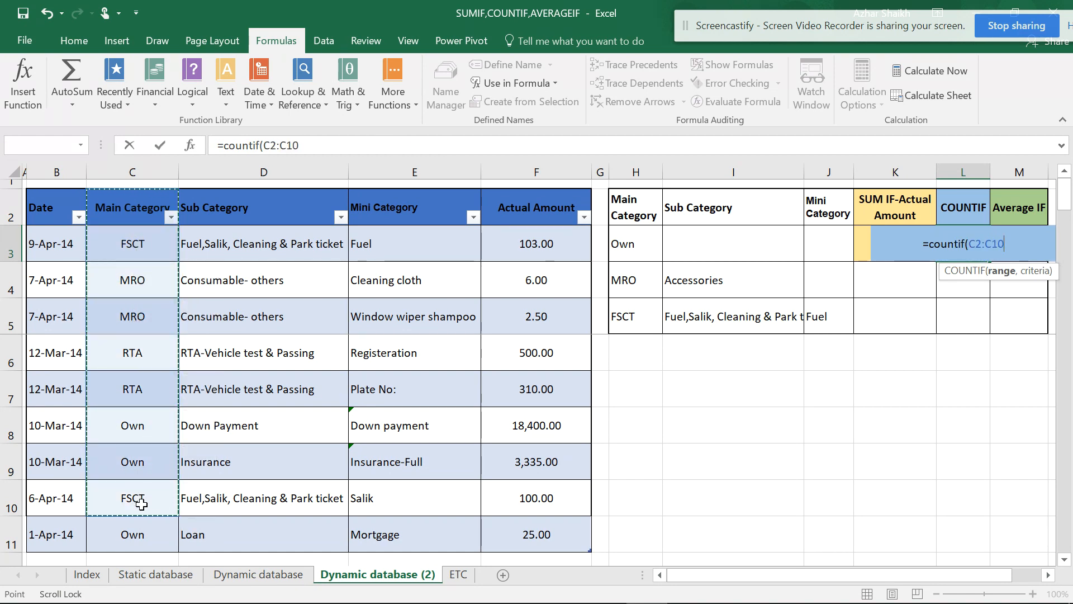
click(124, 213)
drag(125, 213, 127, 532)
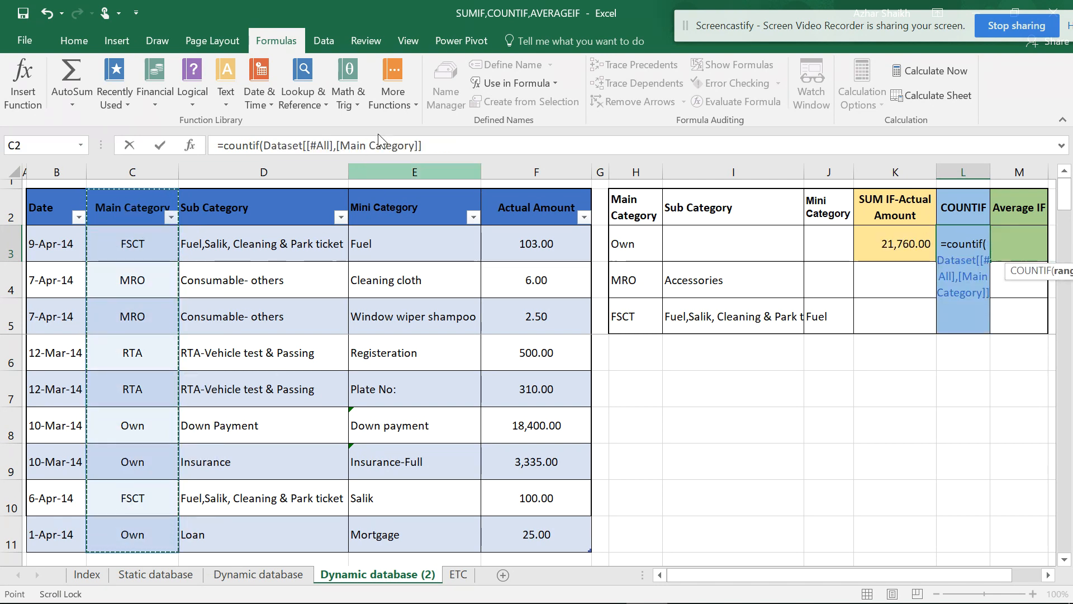
click(461, 146)
text(,)
click(629, 243)
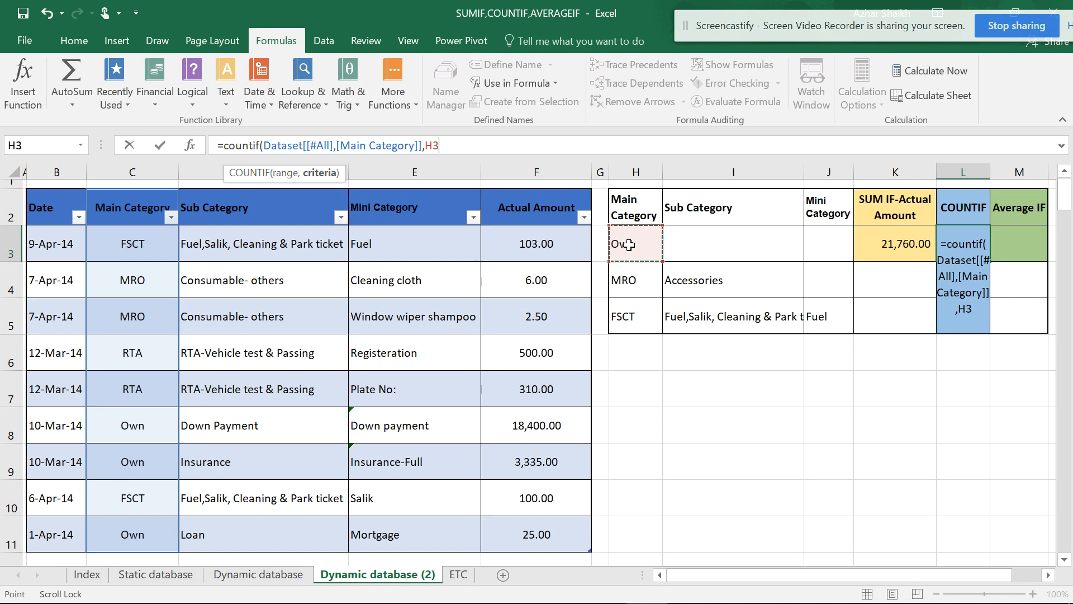
text())
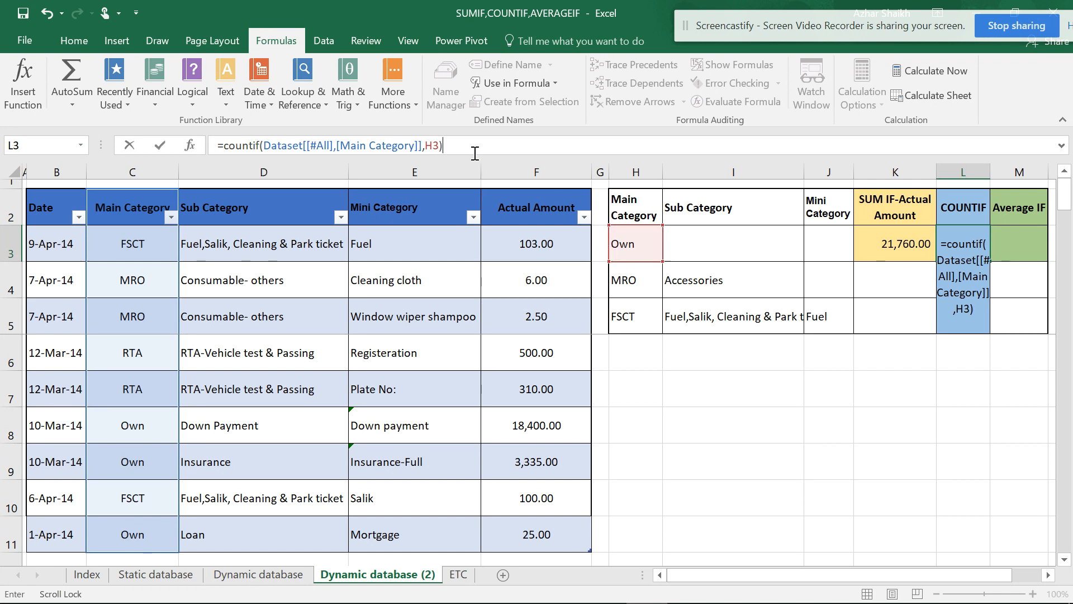
key(Return)
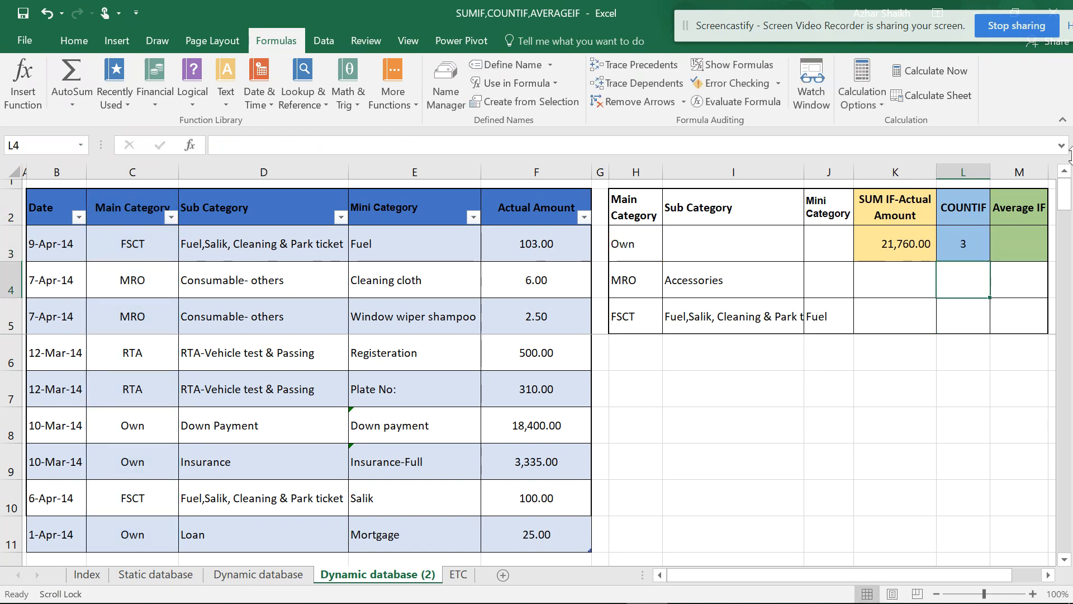
click(960, 241)
- Start a conditional average formula in M3, the first cell under the Average IF heading
click(1027, 246)
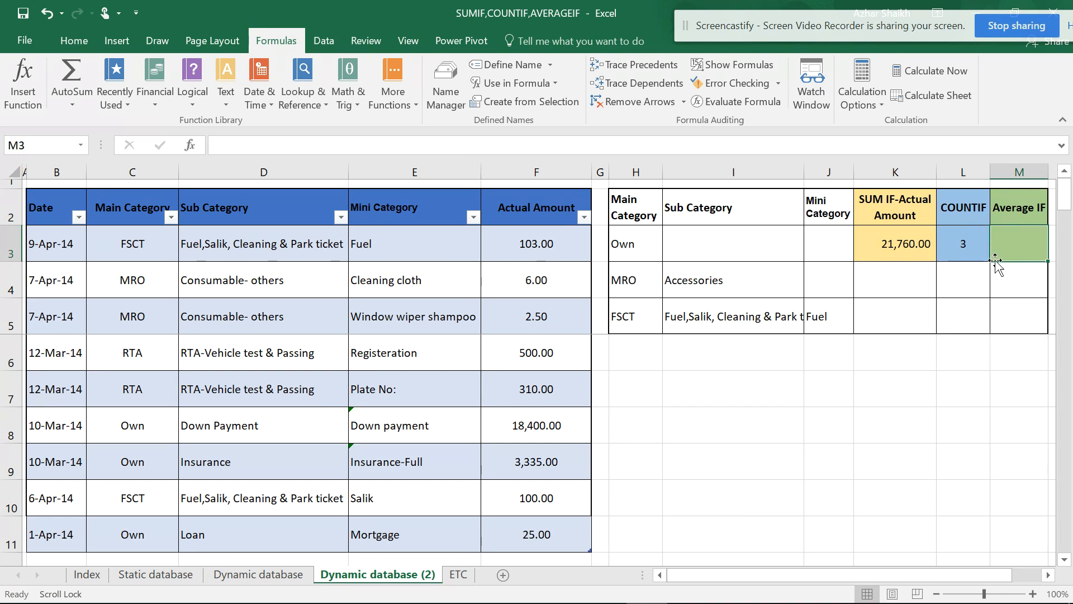
click(894, 246)
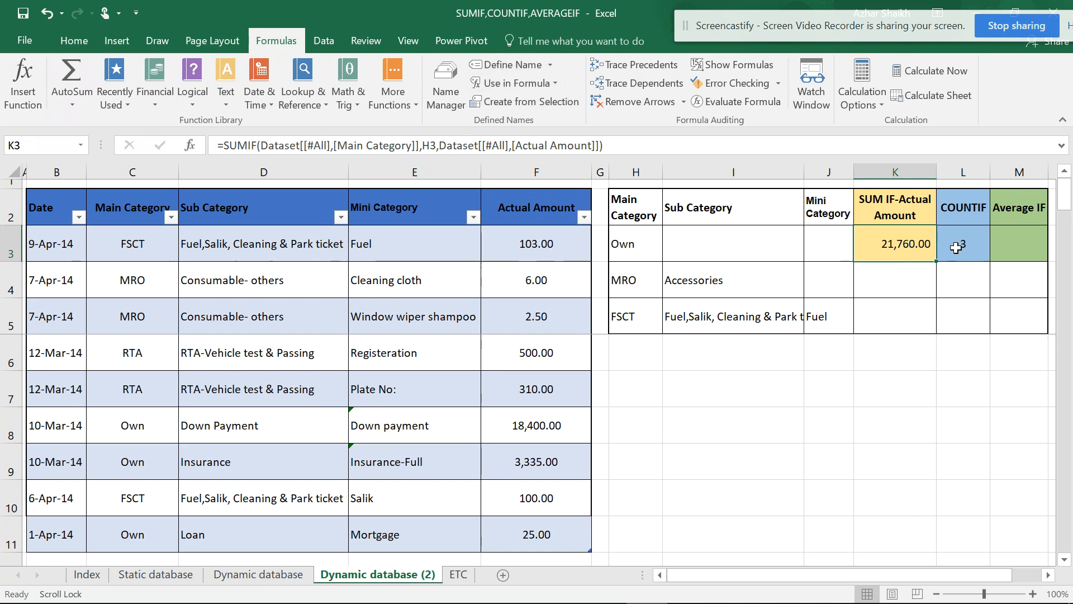
click(1016, 243)
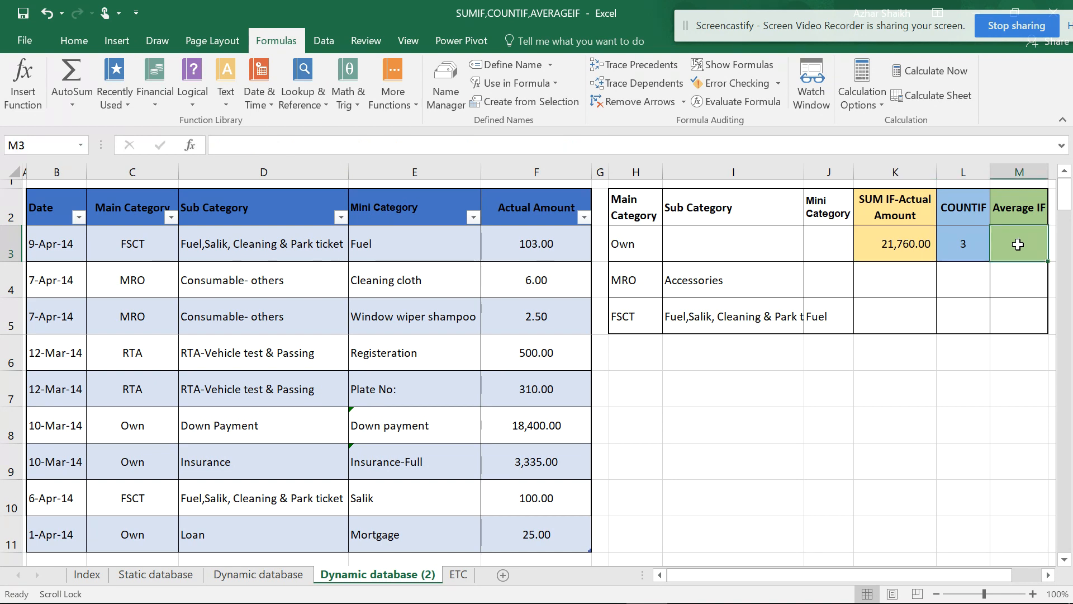
text(=)
text(cpu)
key(BackSpace)
key(BackSpace)
key(BackSpace)
text(av)
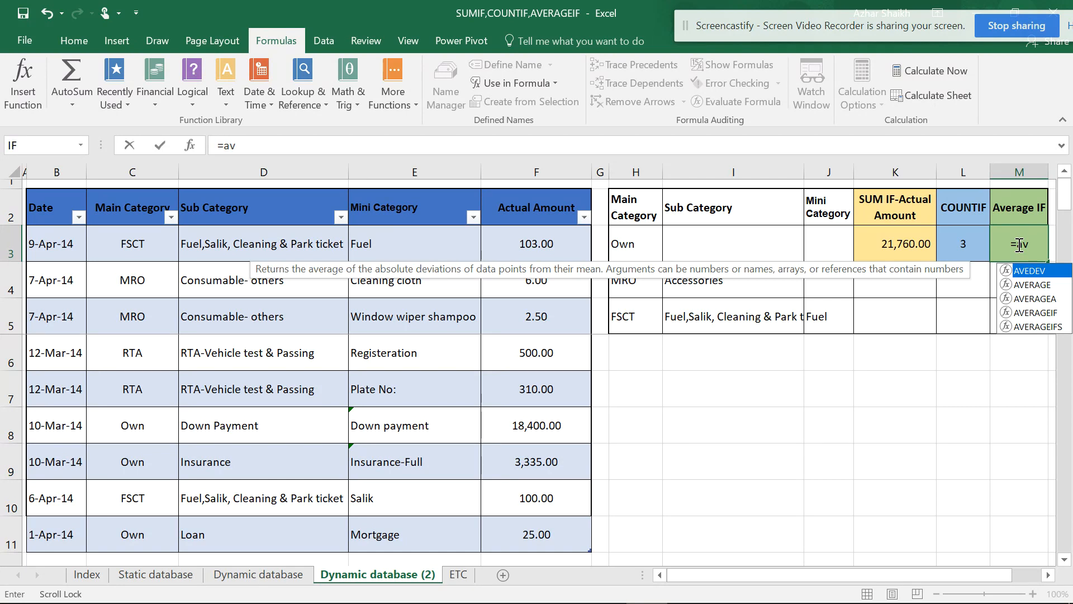
text(eragif()
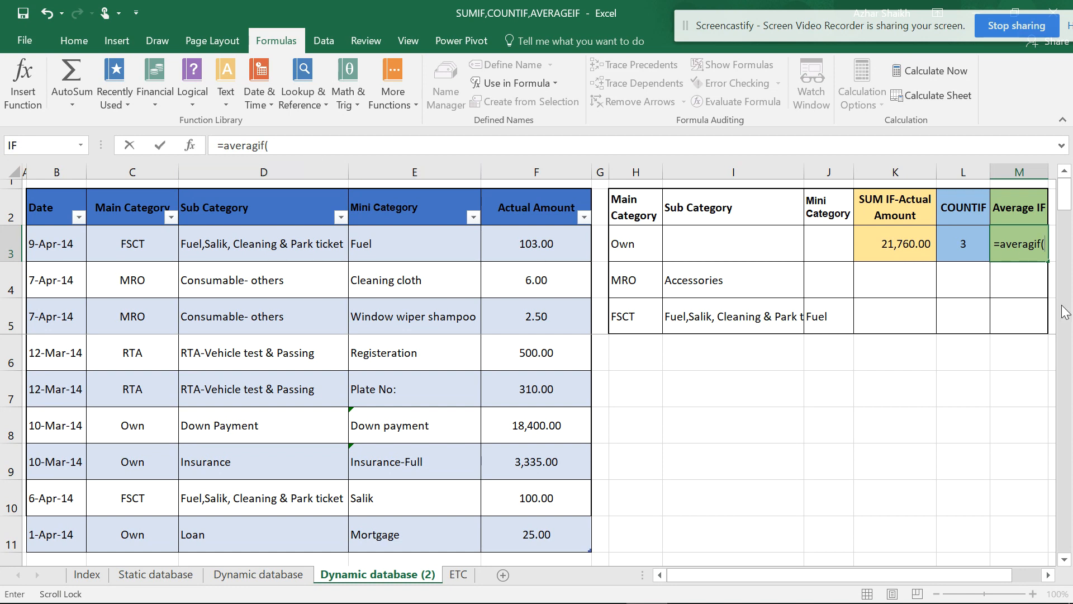
- Correct the misspelled function name in M3's formula to AVERAGEIF and remove the leftover characters after its opening parenthesis
click(1042, 248)
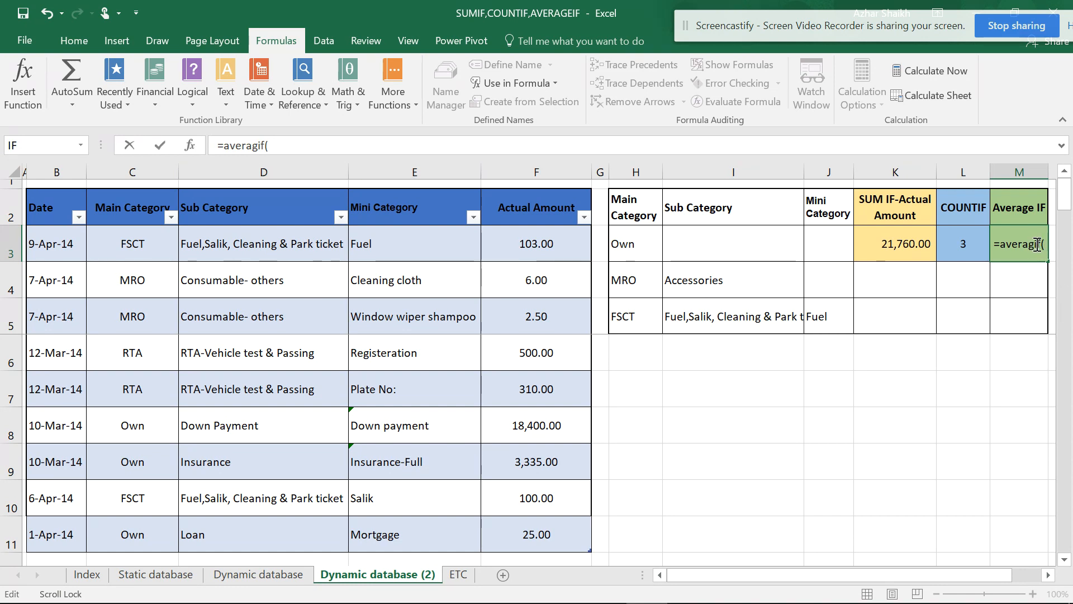
key(BackSpace)
text(e)
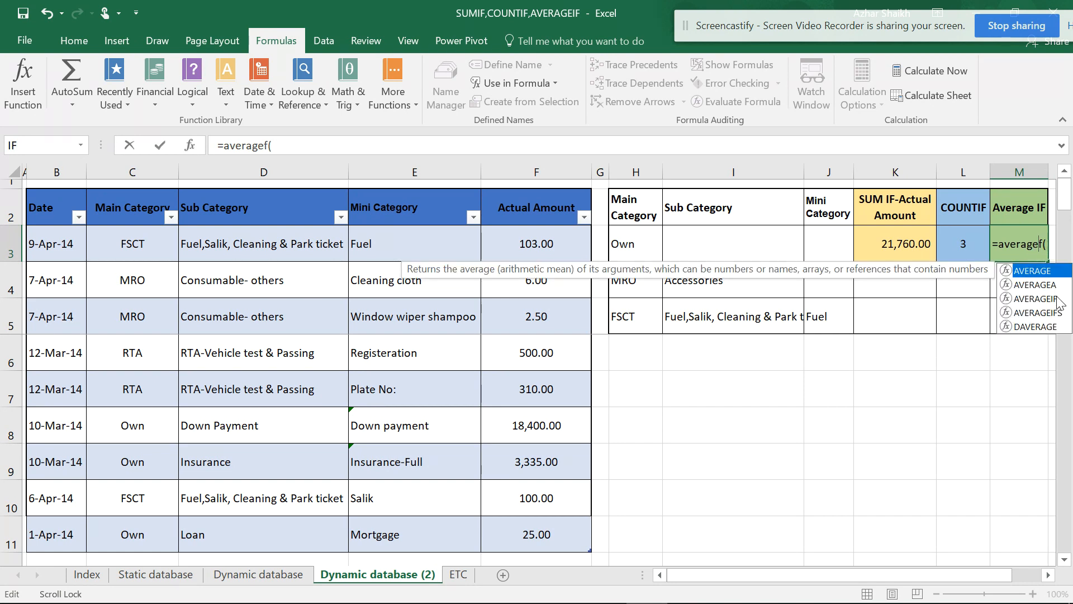
double_click(1056, 299)
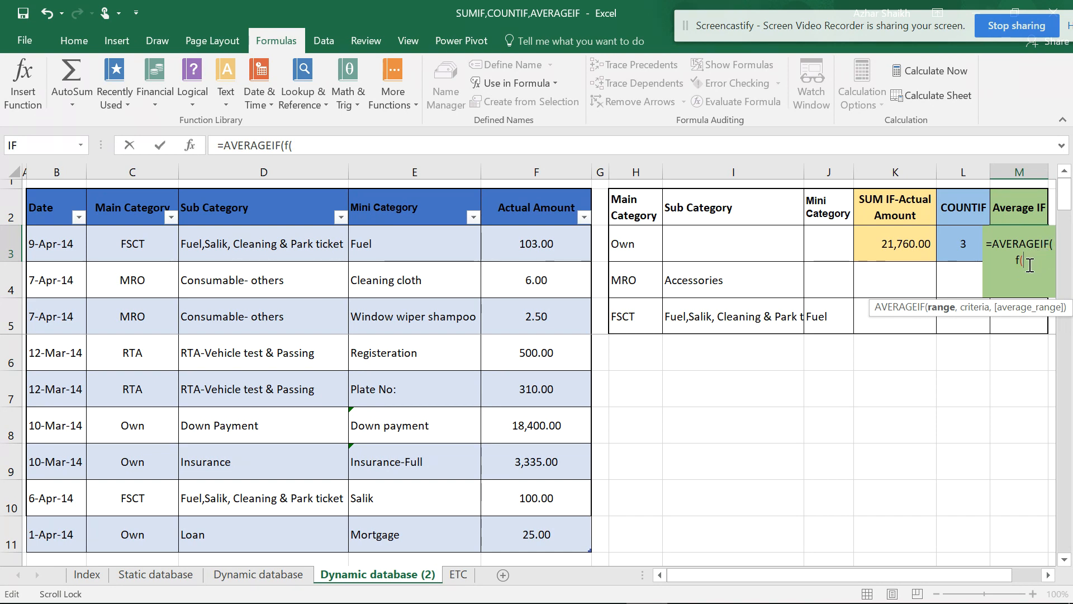
click(324, 145)
key(BackSpace)
key(BackSpace)
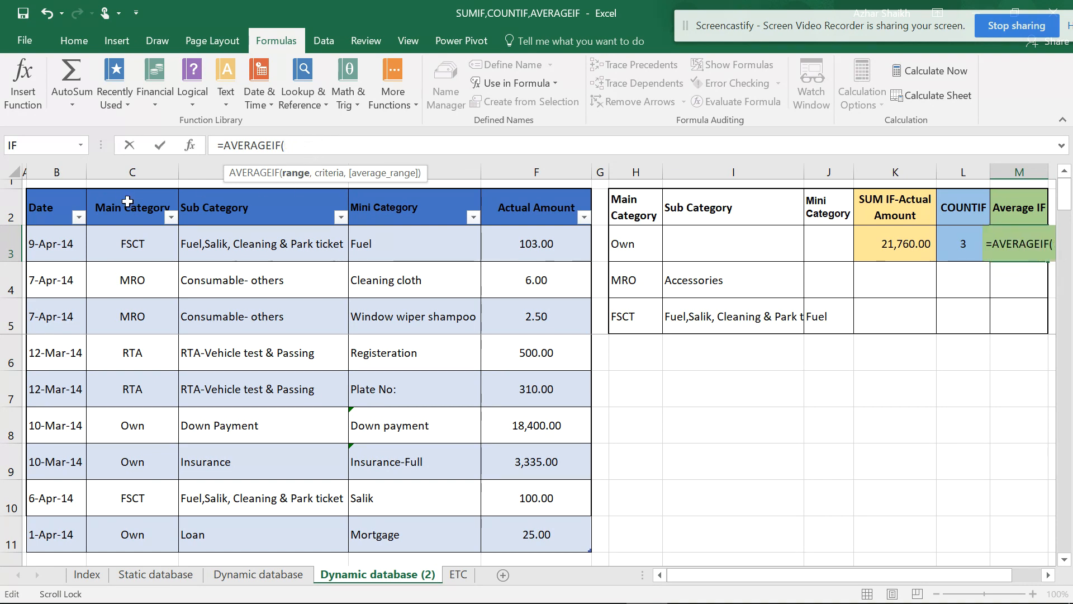
drag(128, 201, 95, 536)
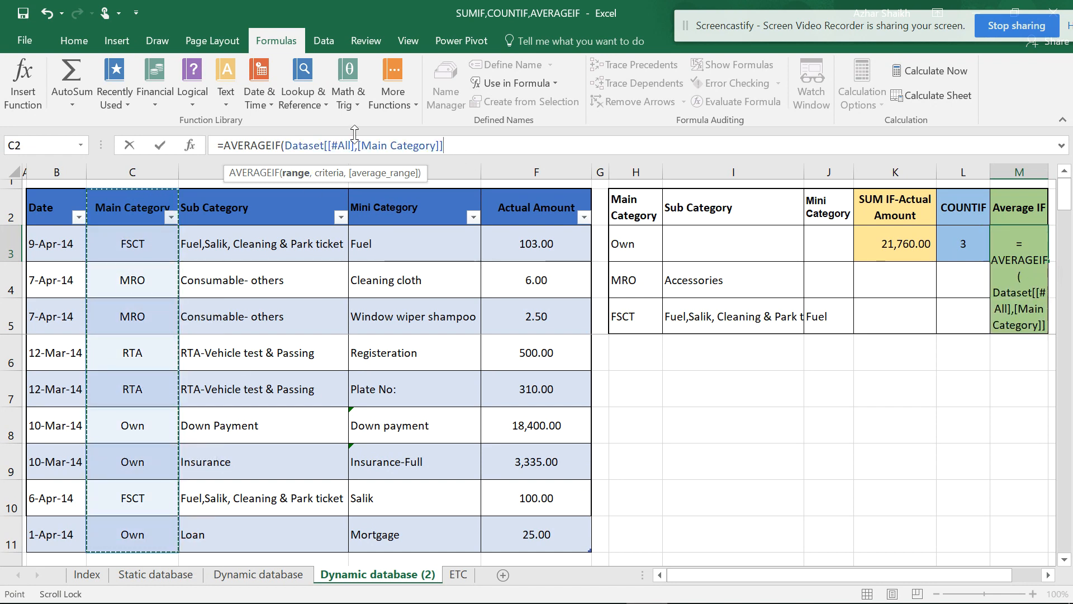
drag(443, 145, 286, 138)
key(BackSpace)
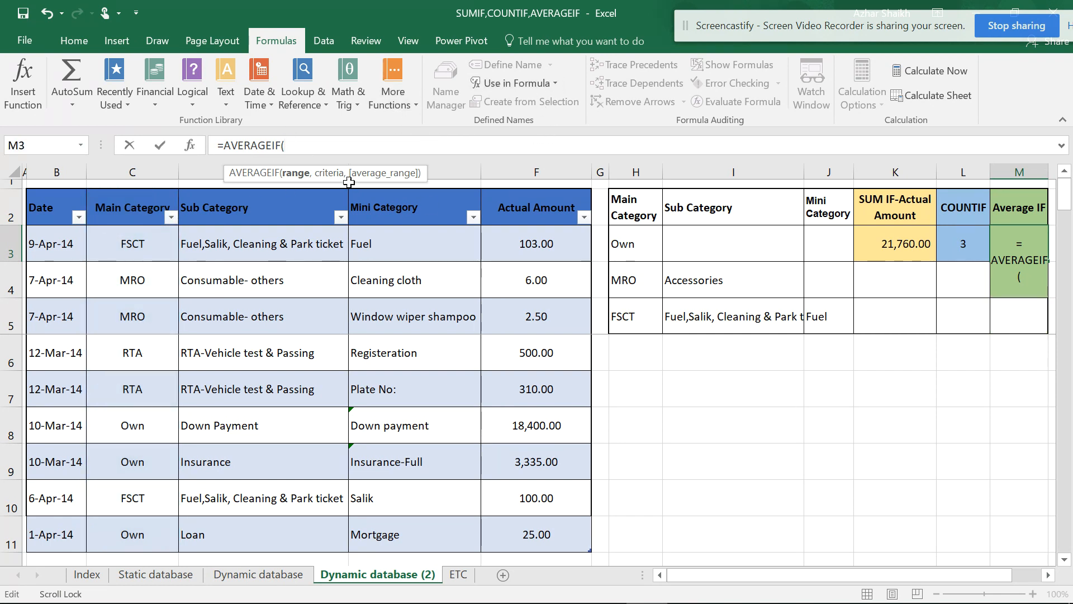
- Complete the AVERAGEIF in M3 with Main_Category as the range, H3 as the criterion and Actual_Amount as the average range
text(m)
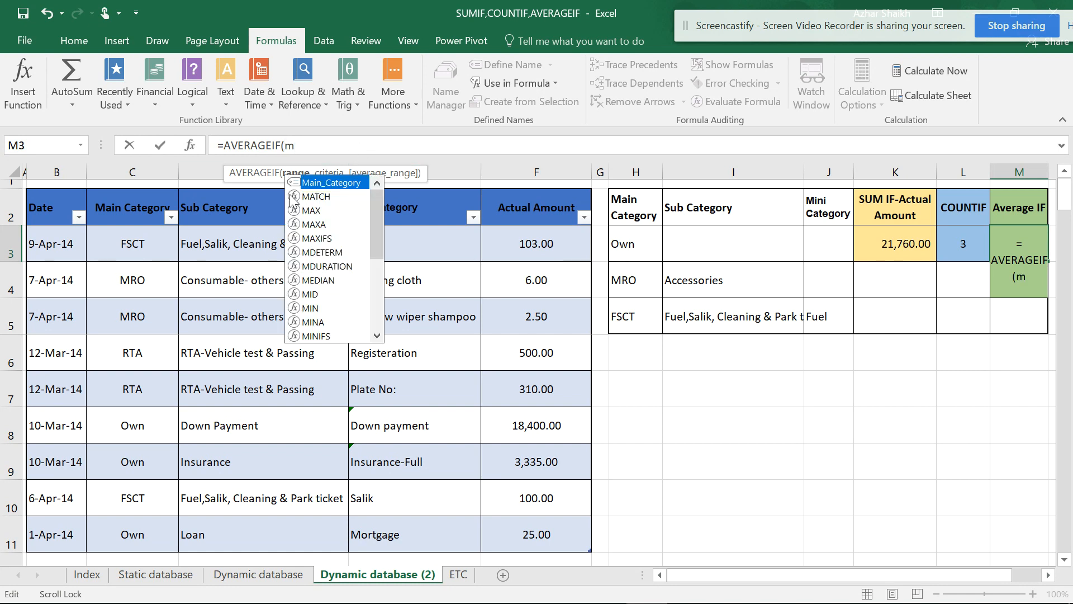
double_click(316, 184)
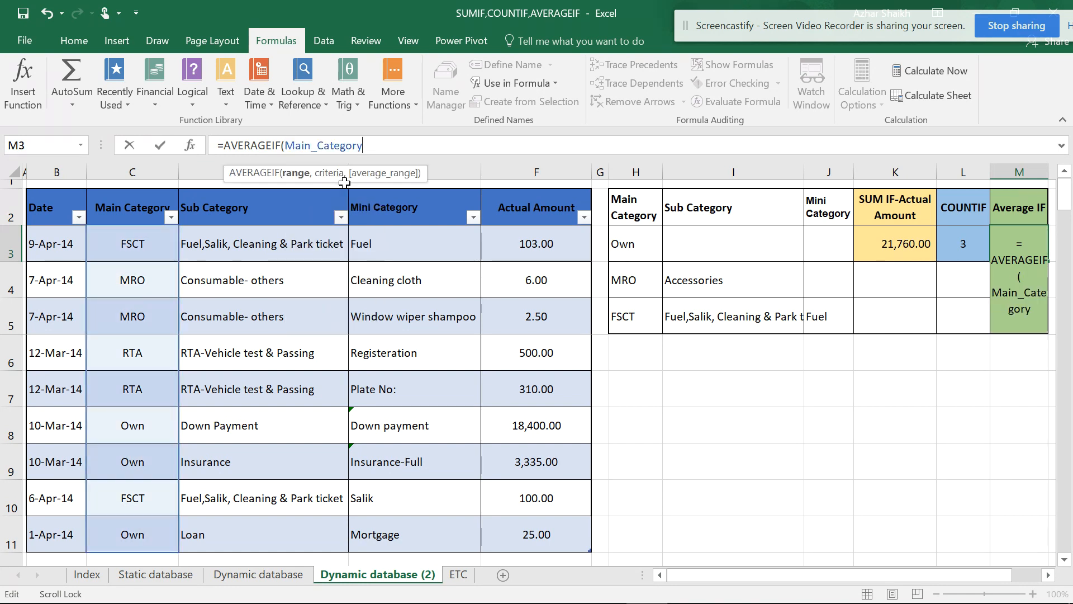
text(,)
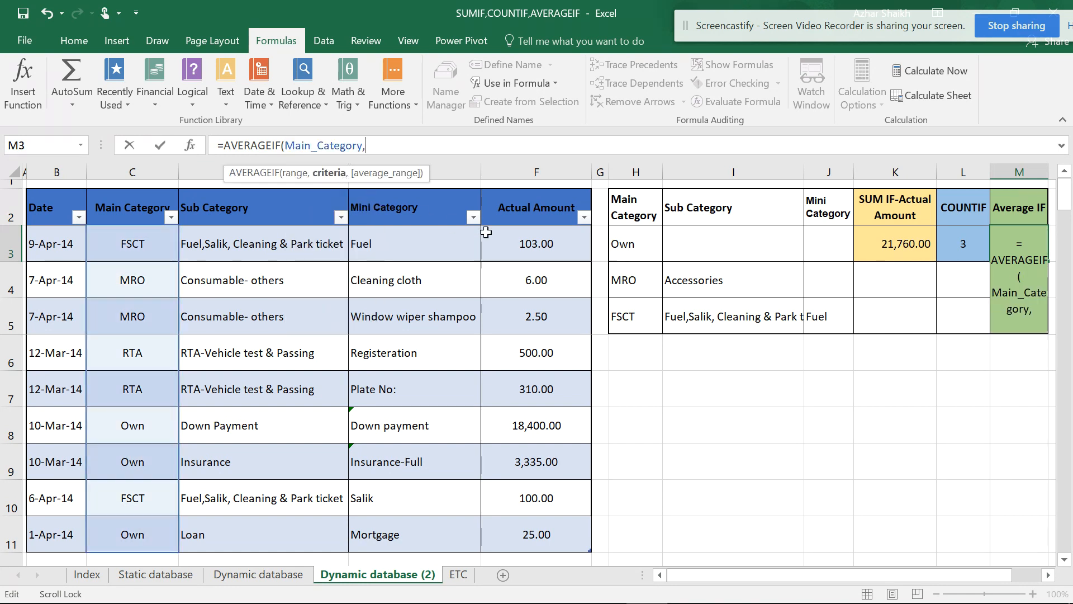
click(637, 245)
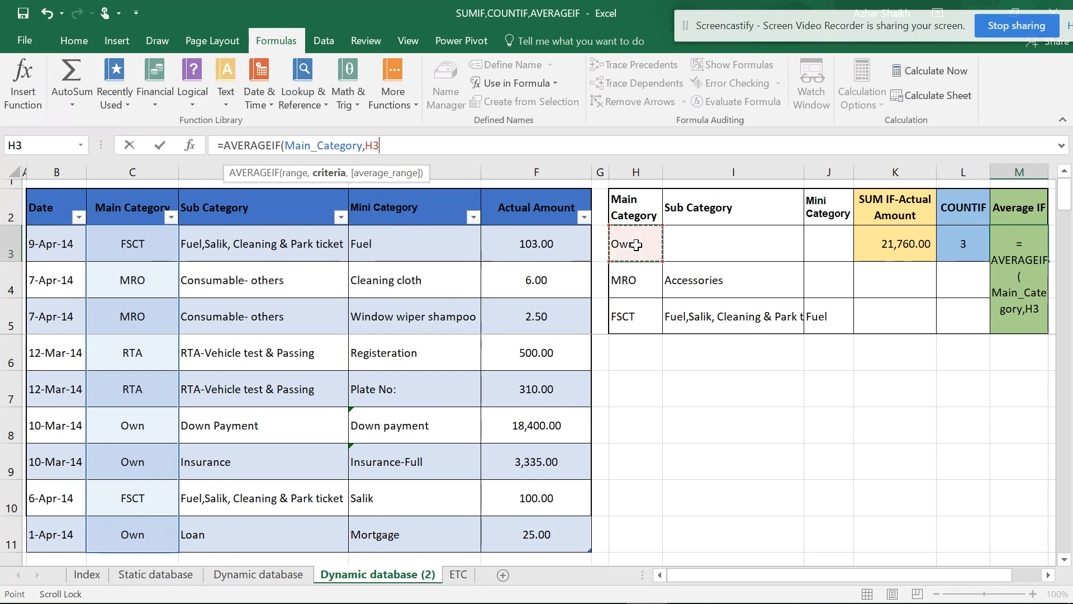
text(,)
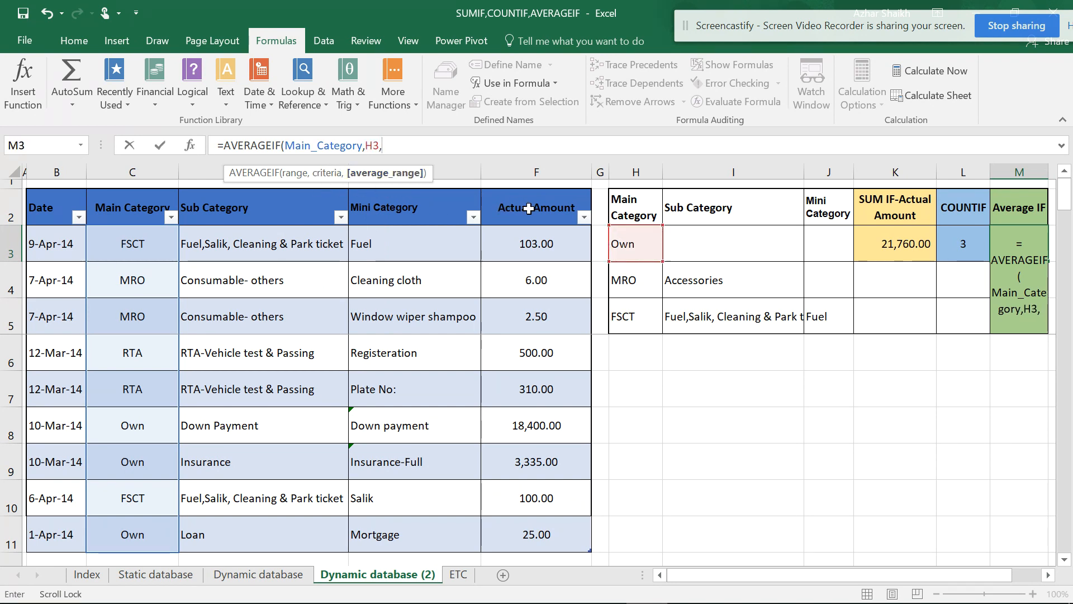
text(a)
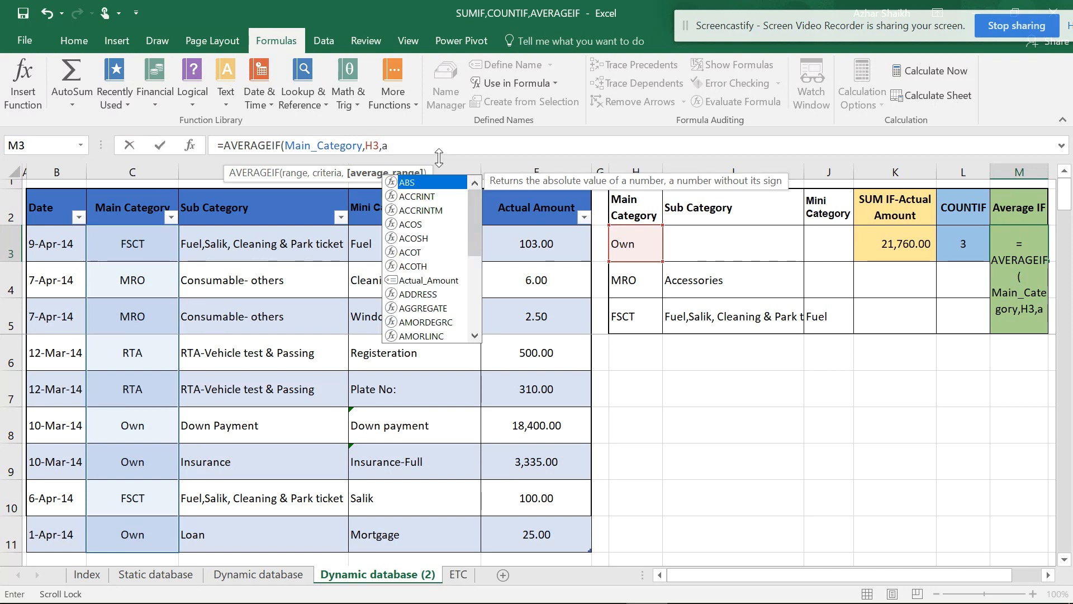
text(c)
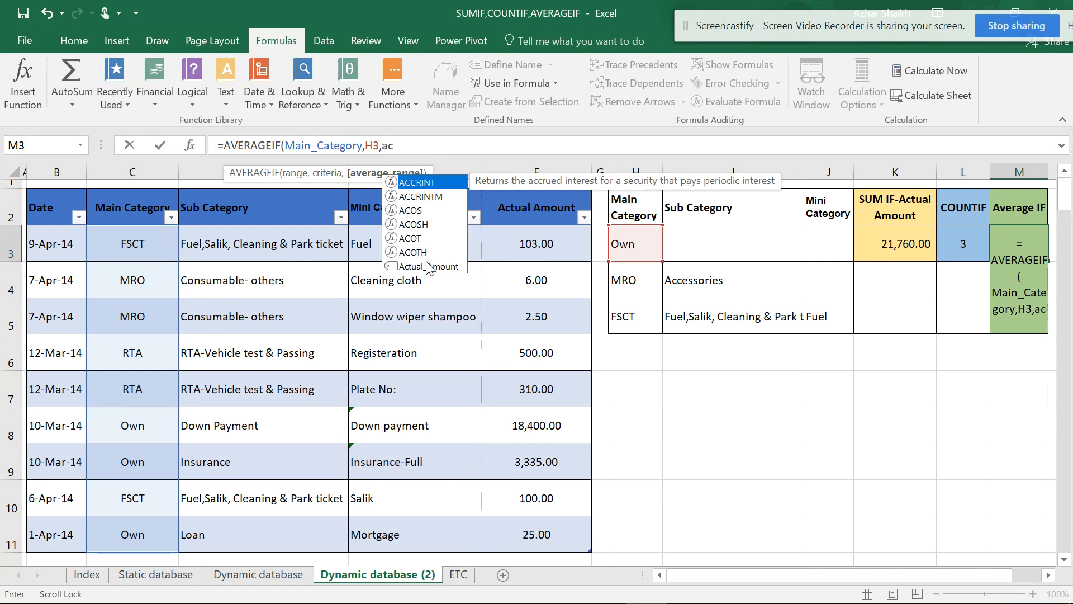
double_click(427, 268)
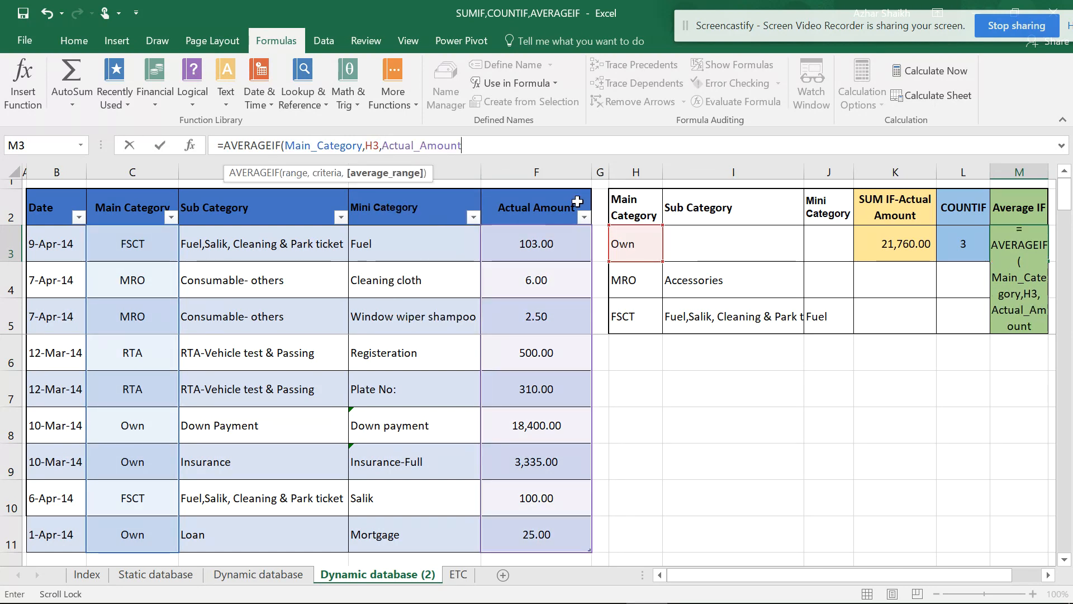
text())
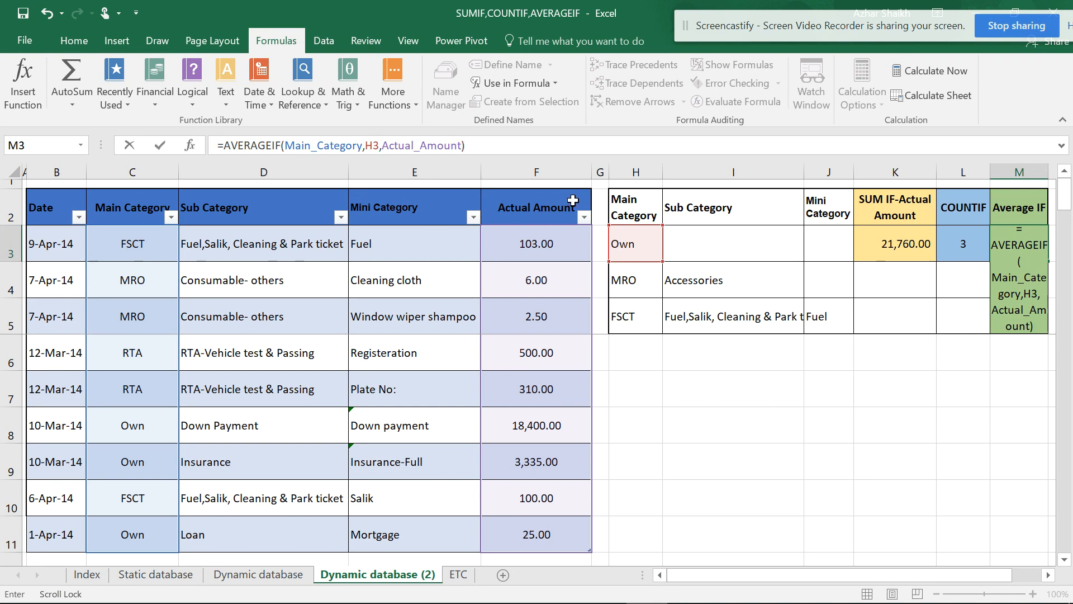
key(Return)
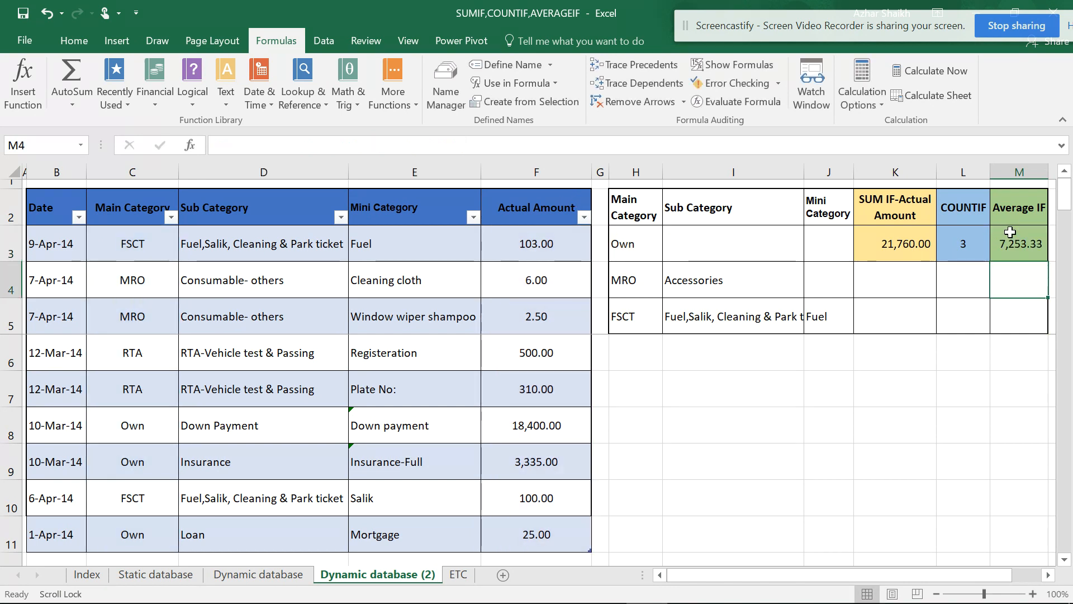
- Review the SUMIF, COUNTIF and AVERAGEIF formulas in K3, L3 and M3 and the workbook's defined names
click(916, 246)
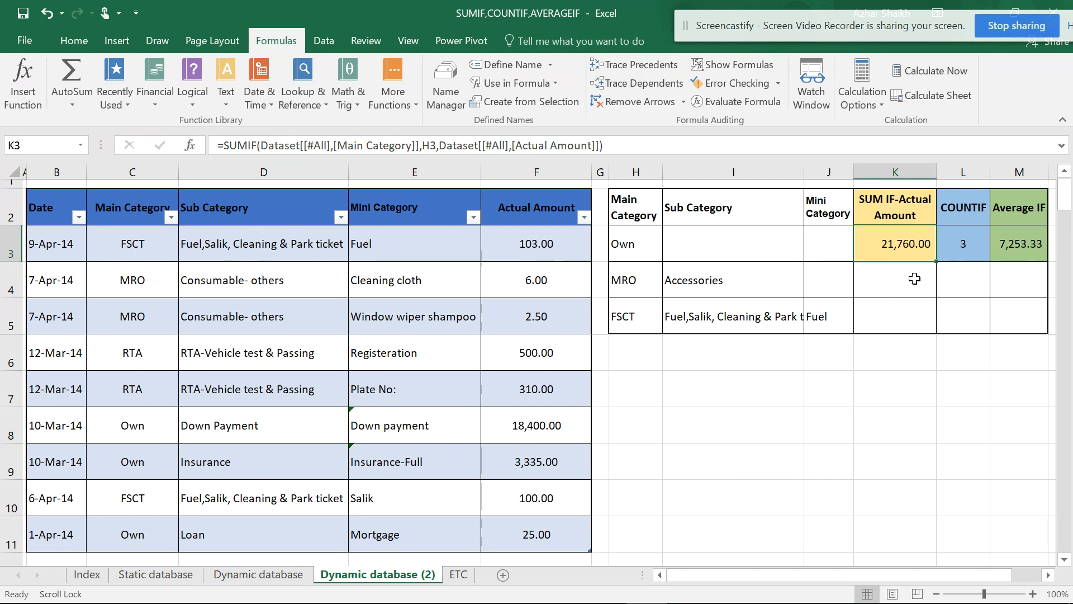
click(970, 246)
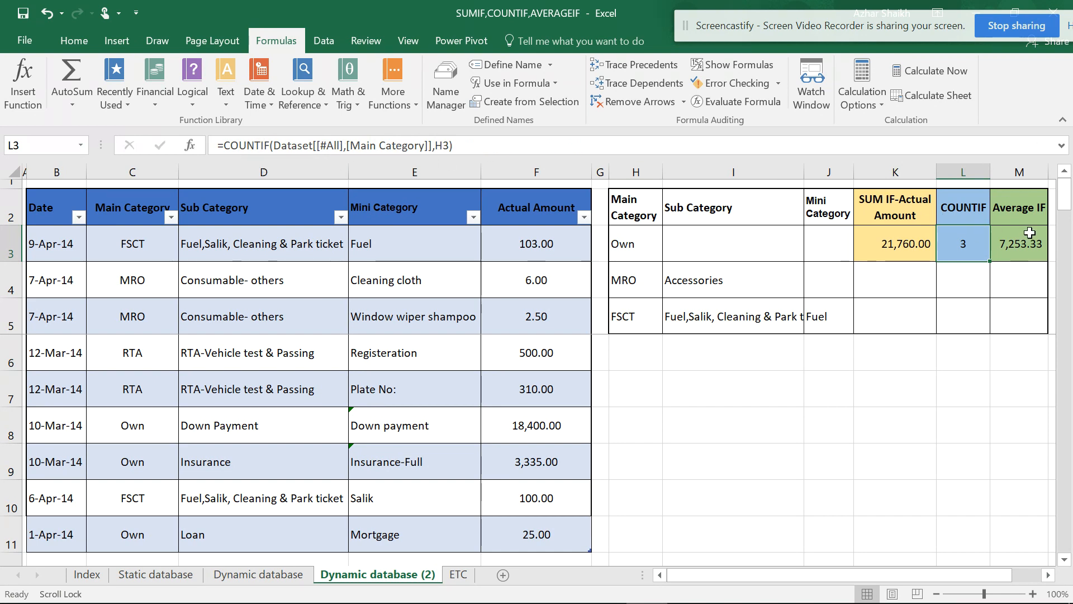
click(1023, 241)
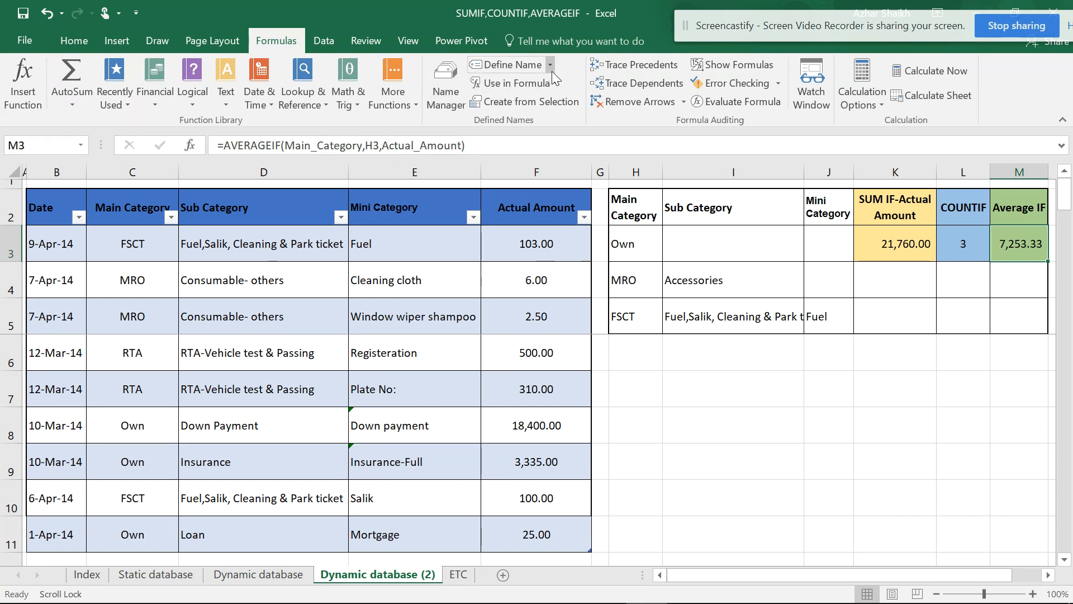
click(443, 97)
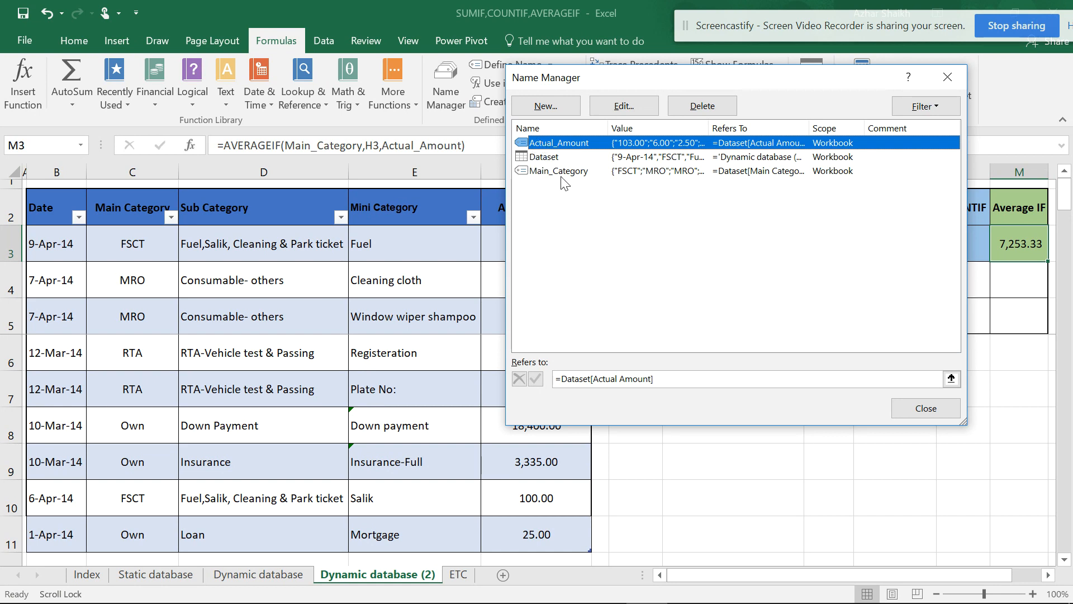
click(927, 411)
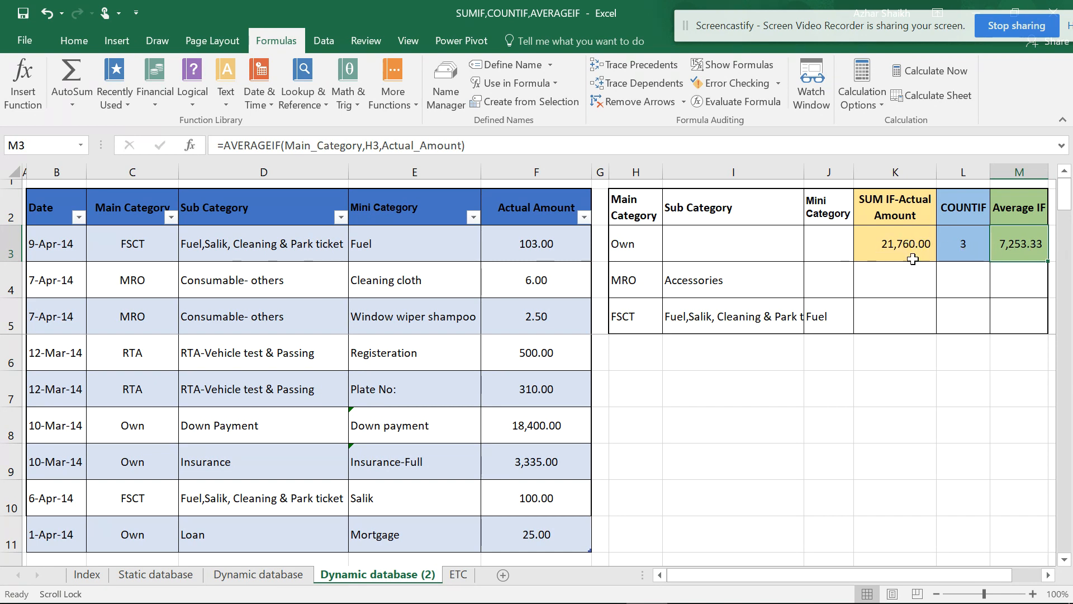
scroll(832, 277, down, 1)
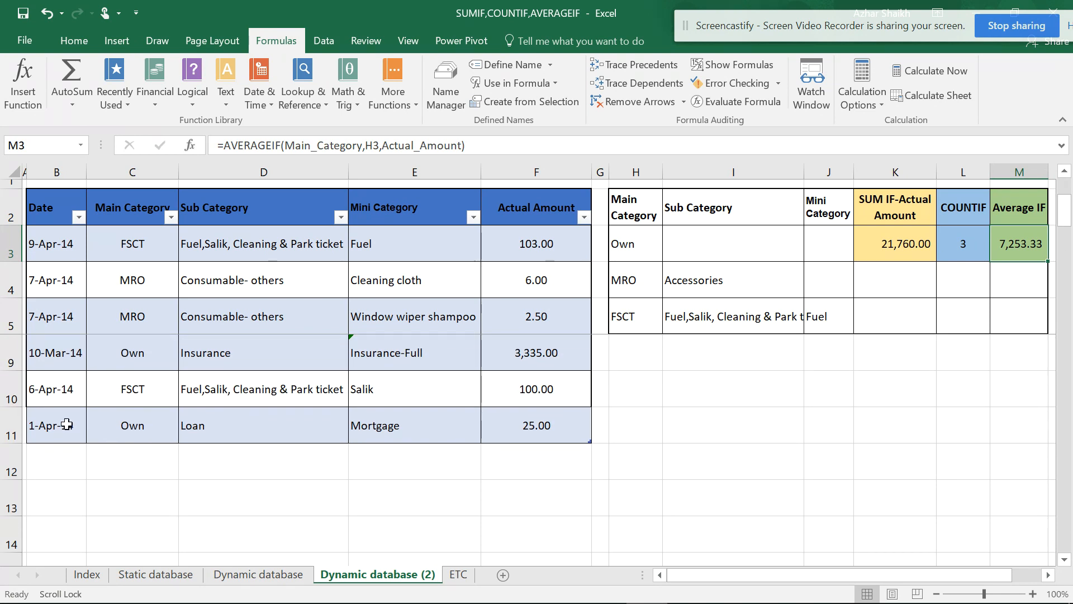
click(899, 255)
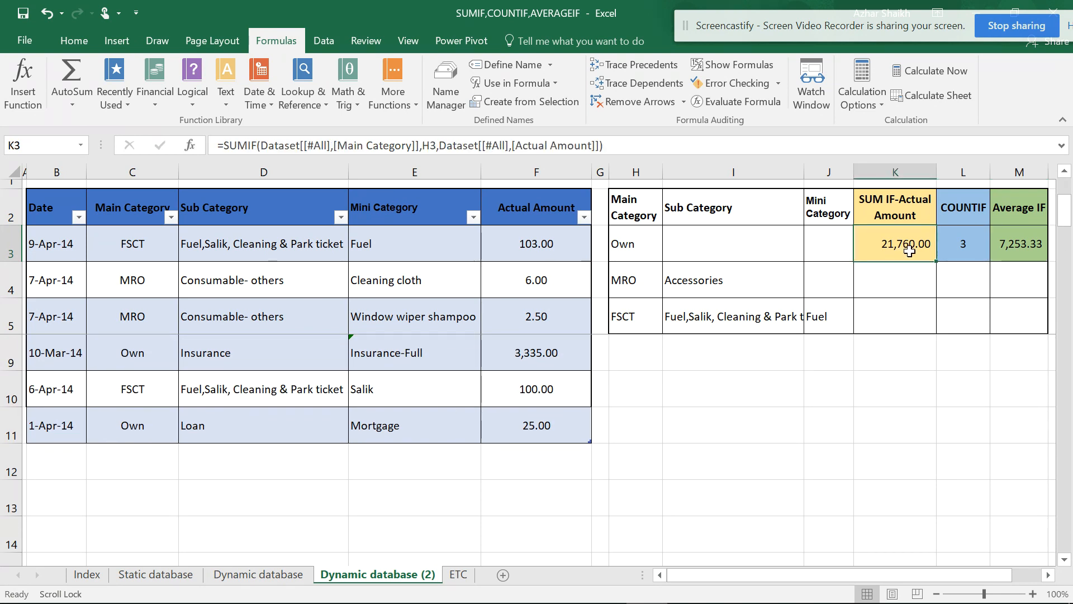
click(963, 246)
click(1028, 250)
- Copy the 10-Mar-14 Own Insurance record from row 9 into the first empty row below the Dataset table, starting at B12
drag(54, 425, 513, 421)
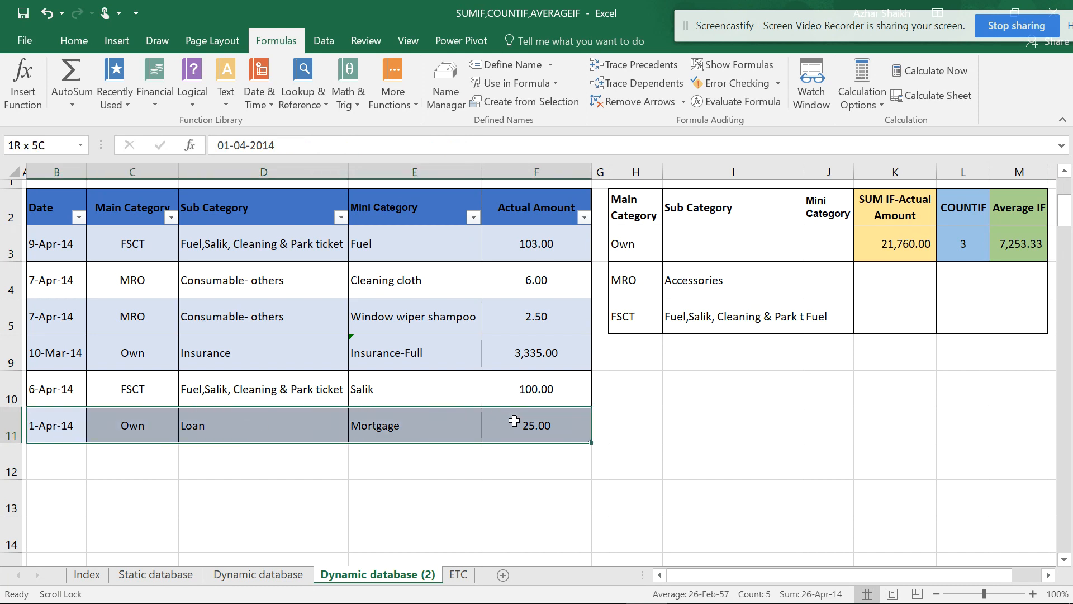
click(80, 356)
drag(80, 355, 515, 362)
key(ctrl+c)
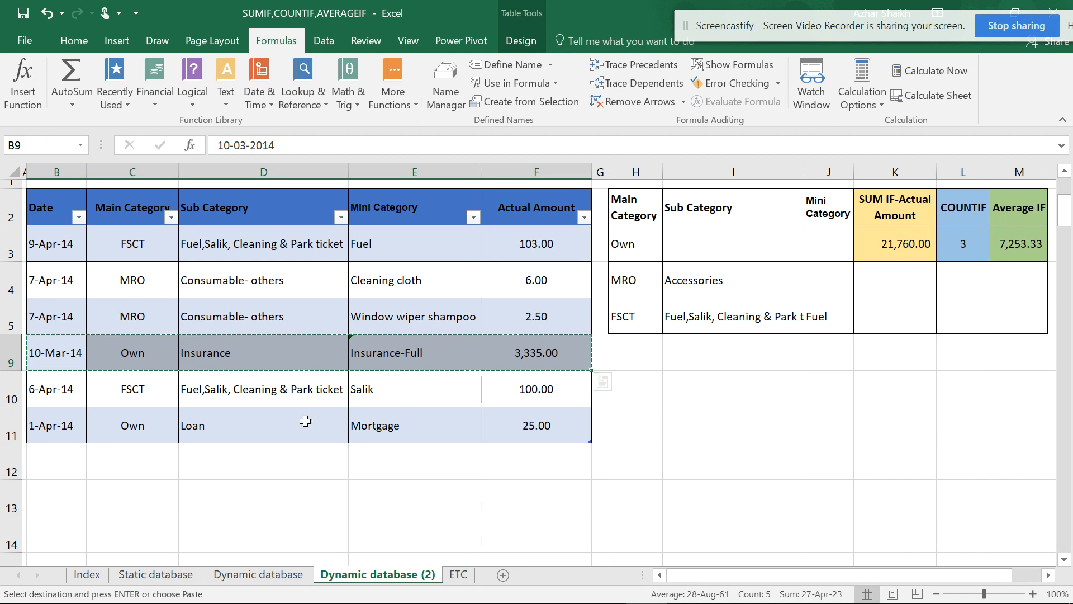
click(71, 460)
key(ctrl+v)
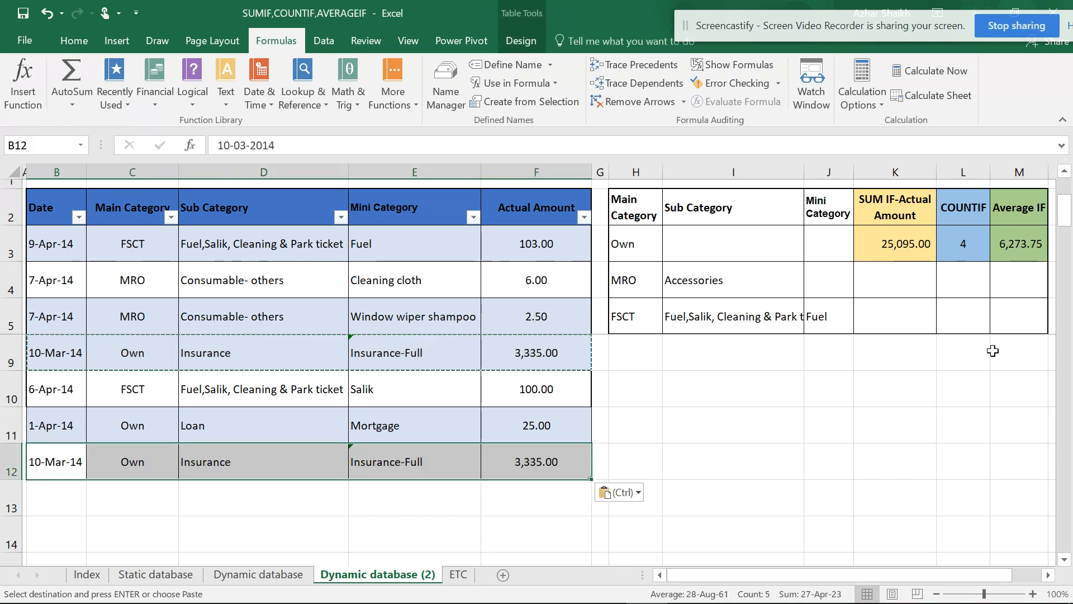
- Examine K3, L3 and M3 to check how the sum, count and average respond to the added record
click(894, 245)
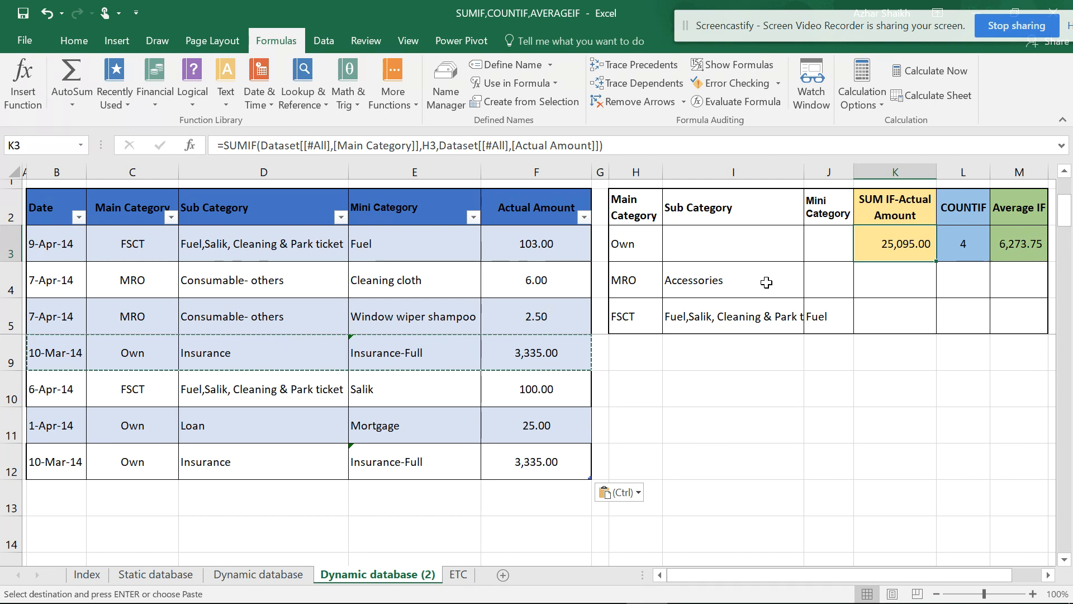
click(963, 242)
click(914, 246)
click(1034, 245)
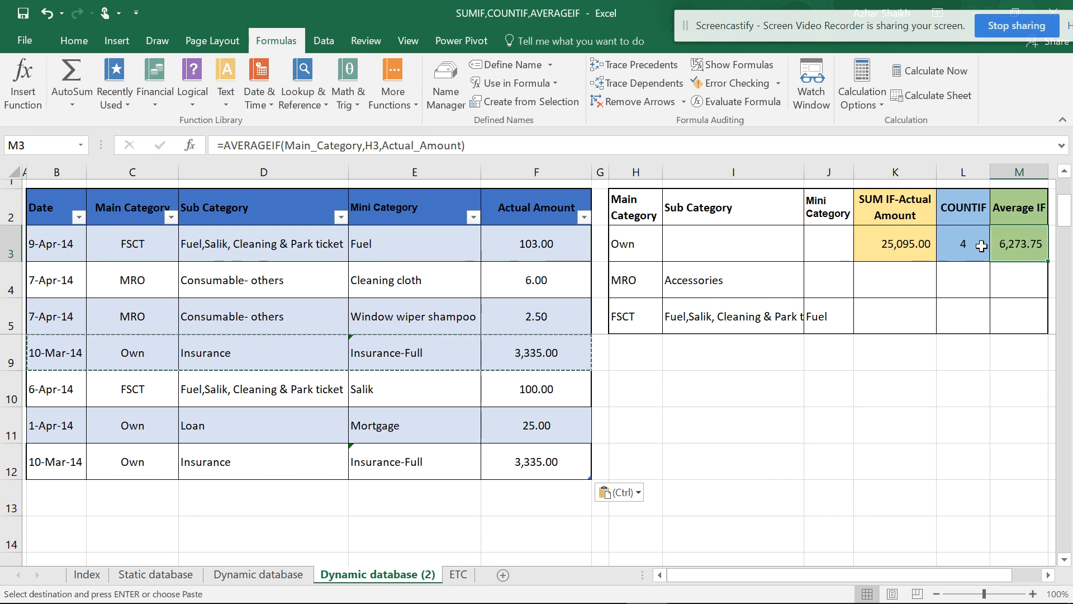
click(916, 245)
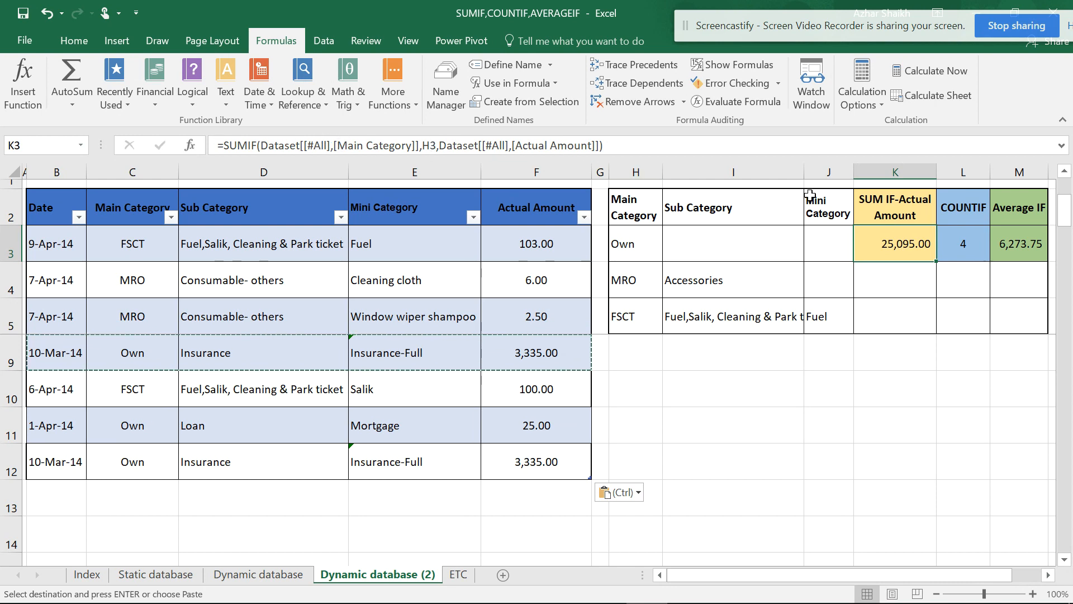
click(955, 237)
click(1011, 246)
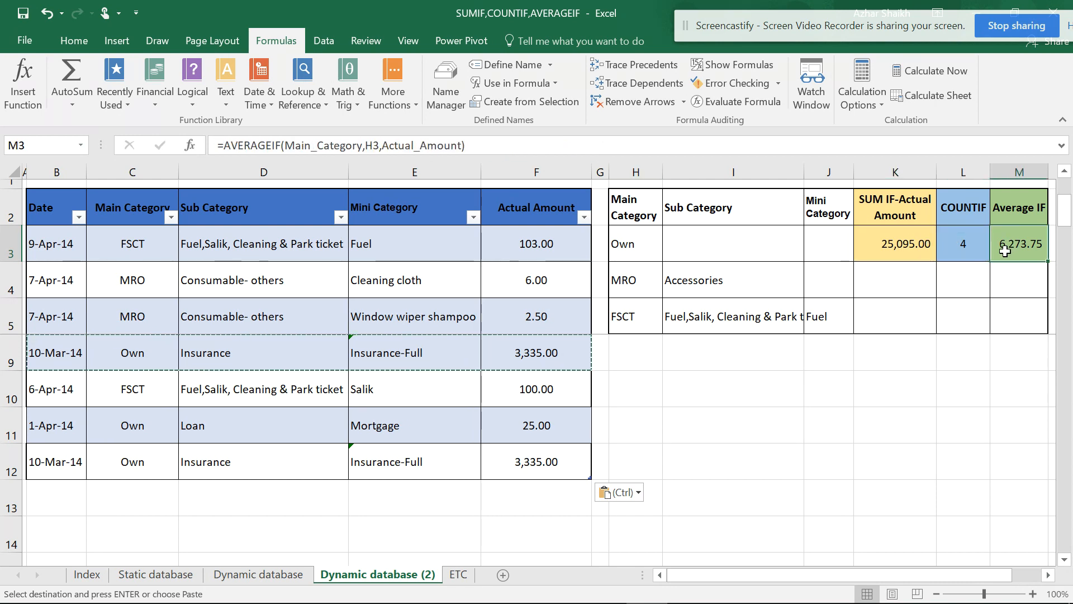